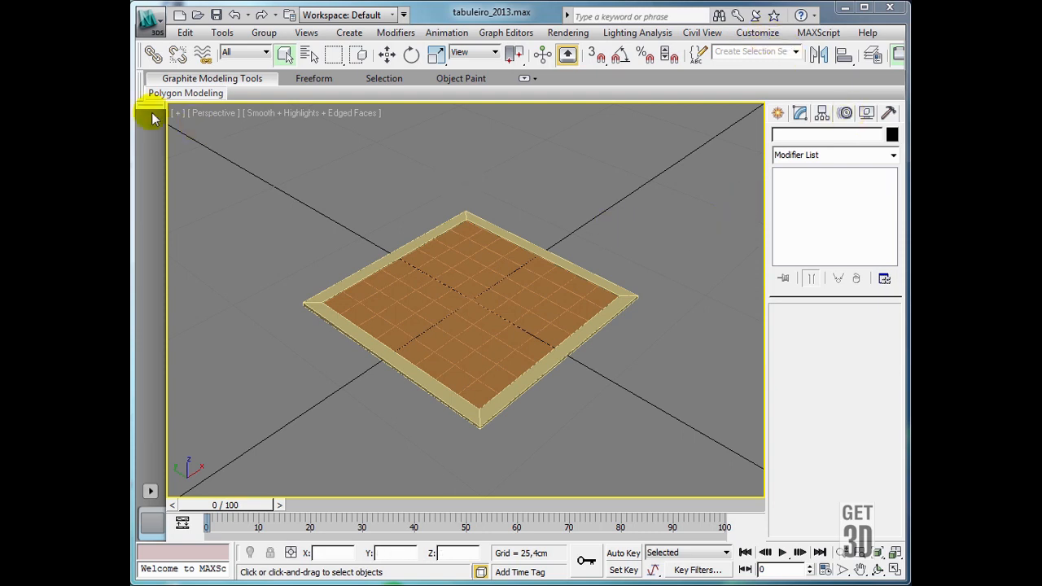
- Merge the peao object from peao_2013 into the chessboard scene, filtering the listed object types to Geometry only
left_click(150, 27)
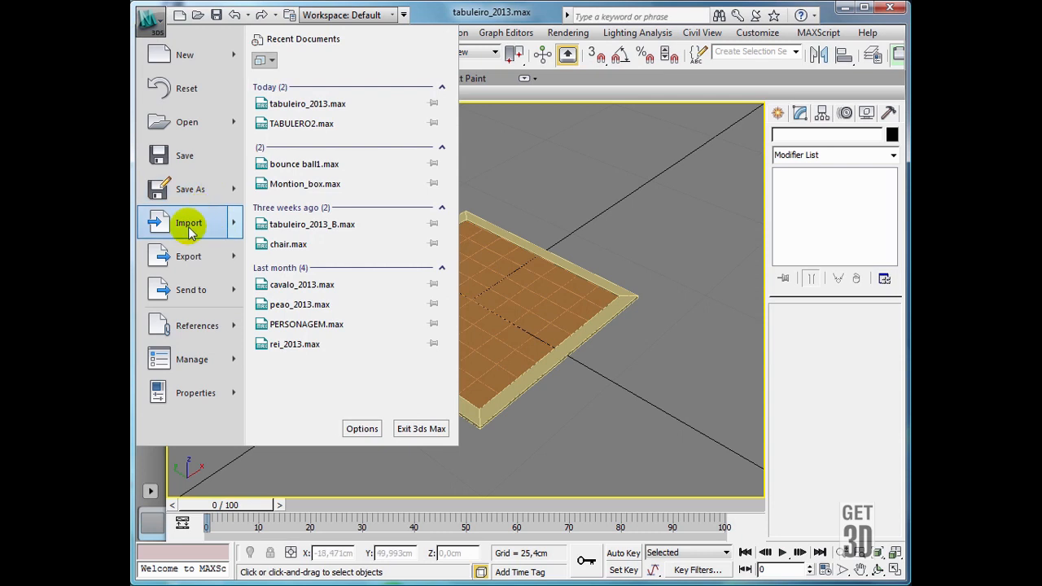
mouse_move(191, 231)
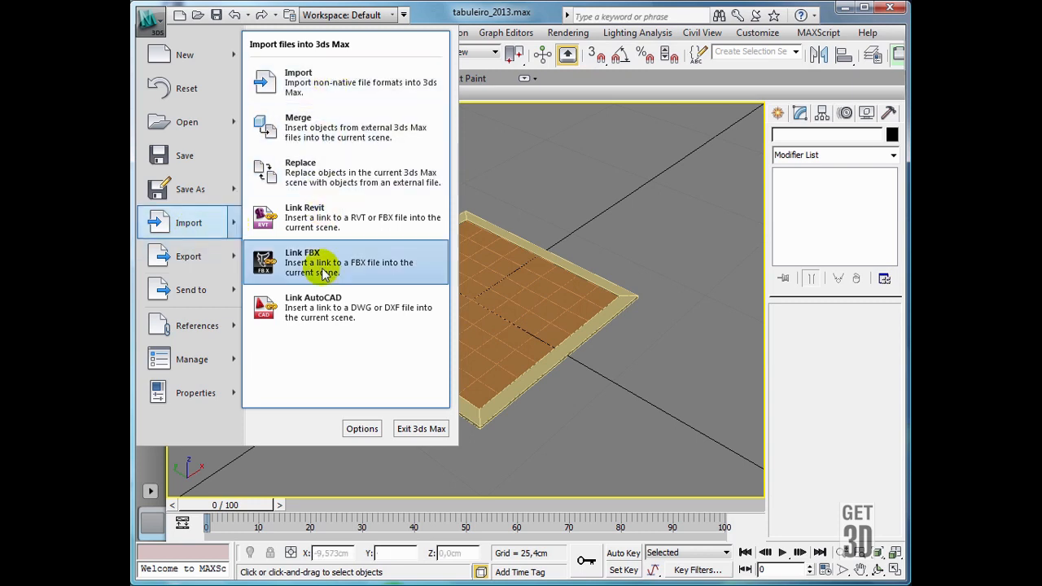
left_click(330, 138)
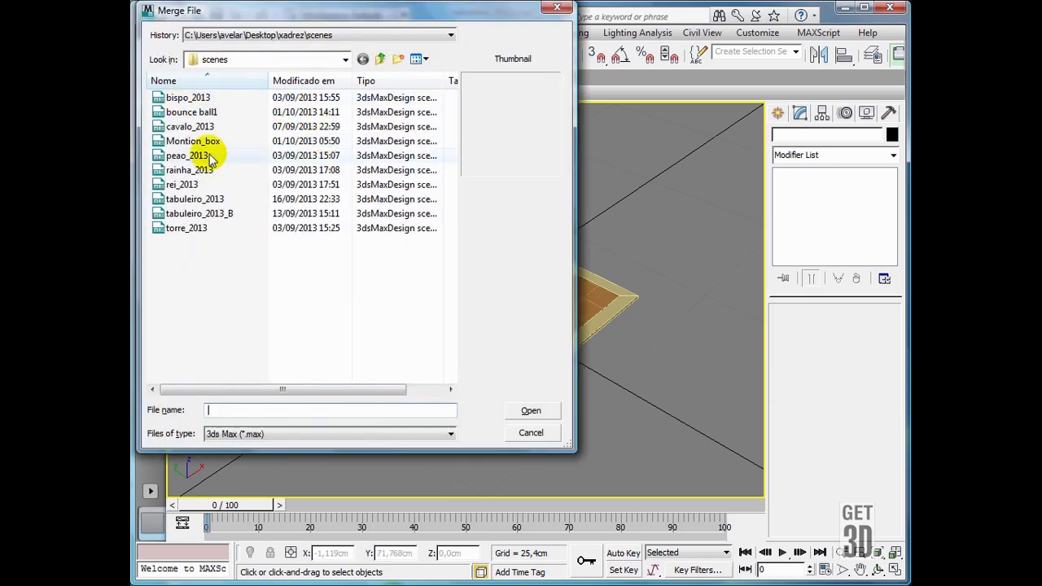
left_click(182, 156)
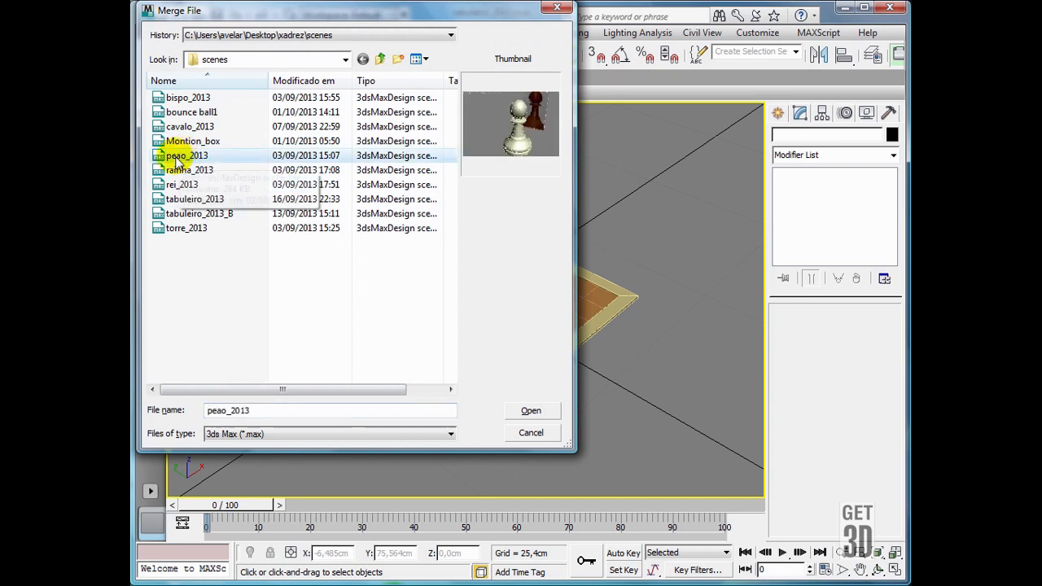
left_click(531, 410)
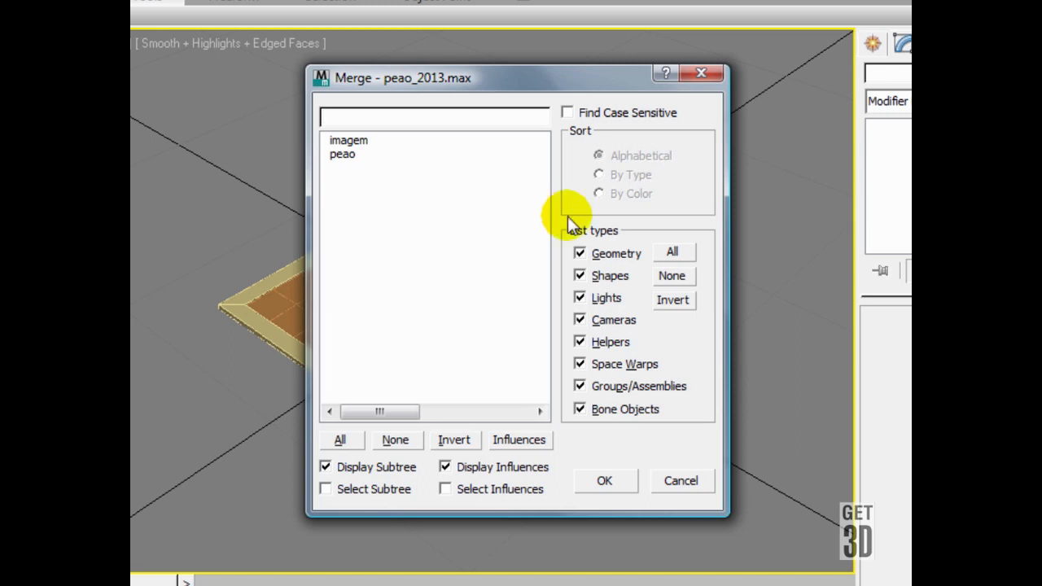
left_click(685, 277)
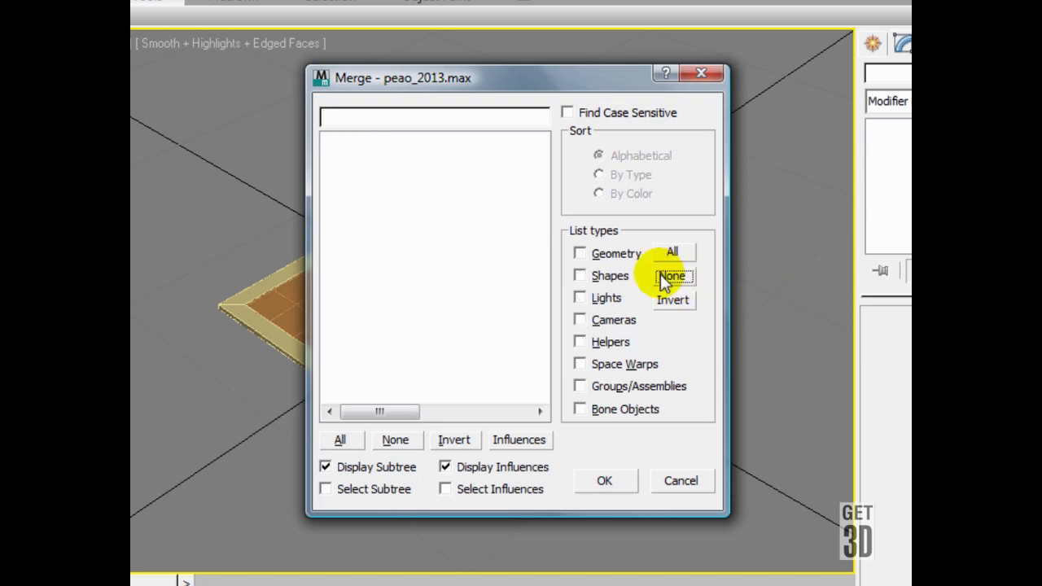
left_click(580, 253)
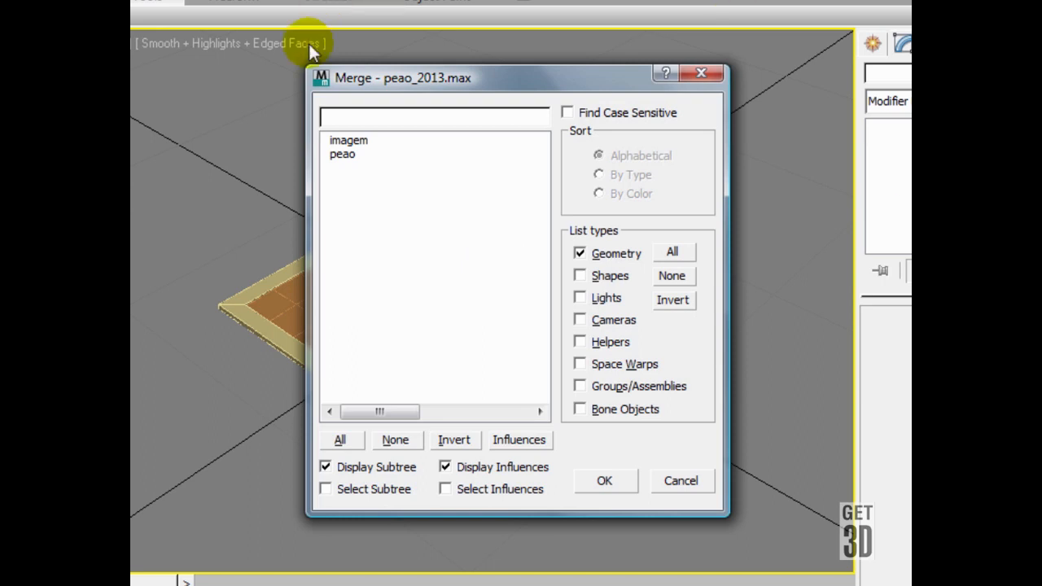
left_click(338, 154)
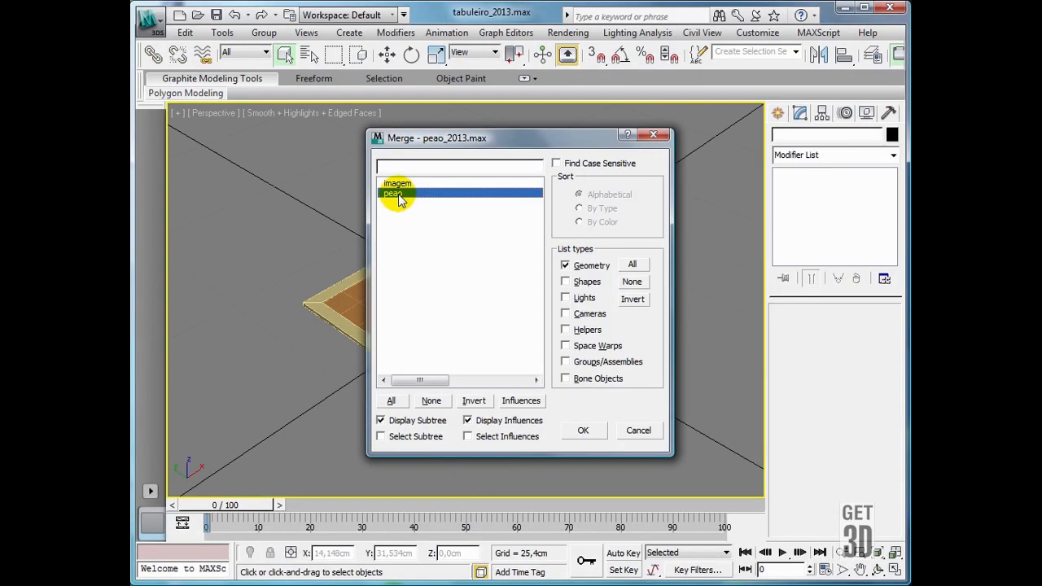
left_click(584, 431)
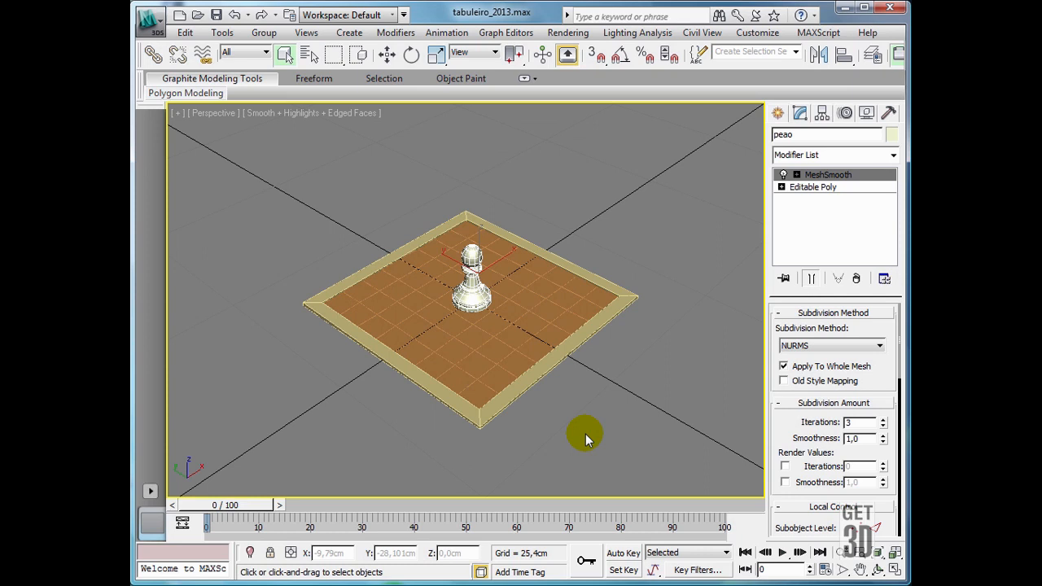
- Check the object names of the pawn, the board squares and the border, and clear the selection
double_click(800, 133)
left_click(561, 308)
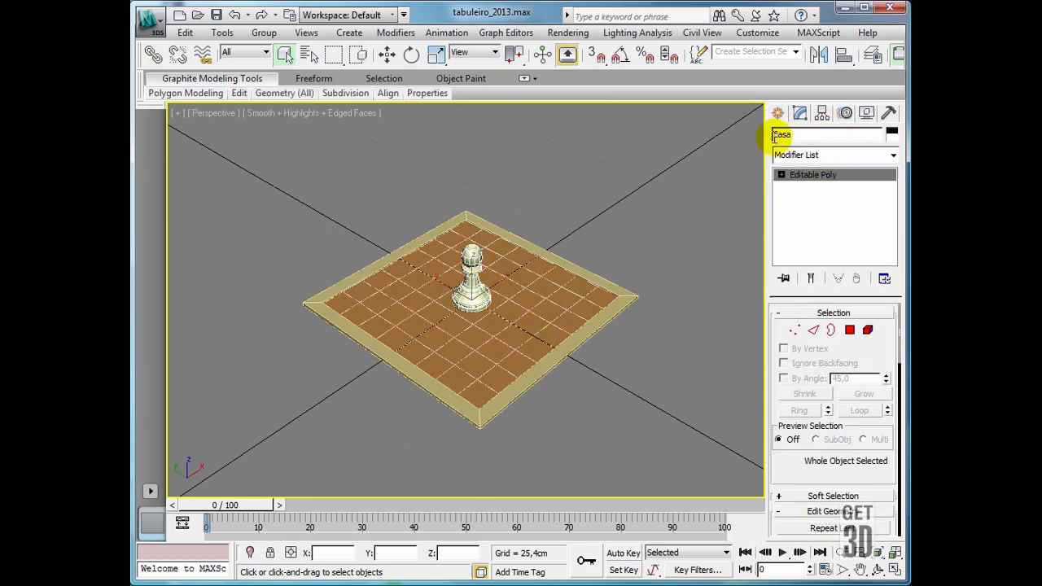
left_click(586, 275)
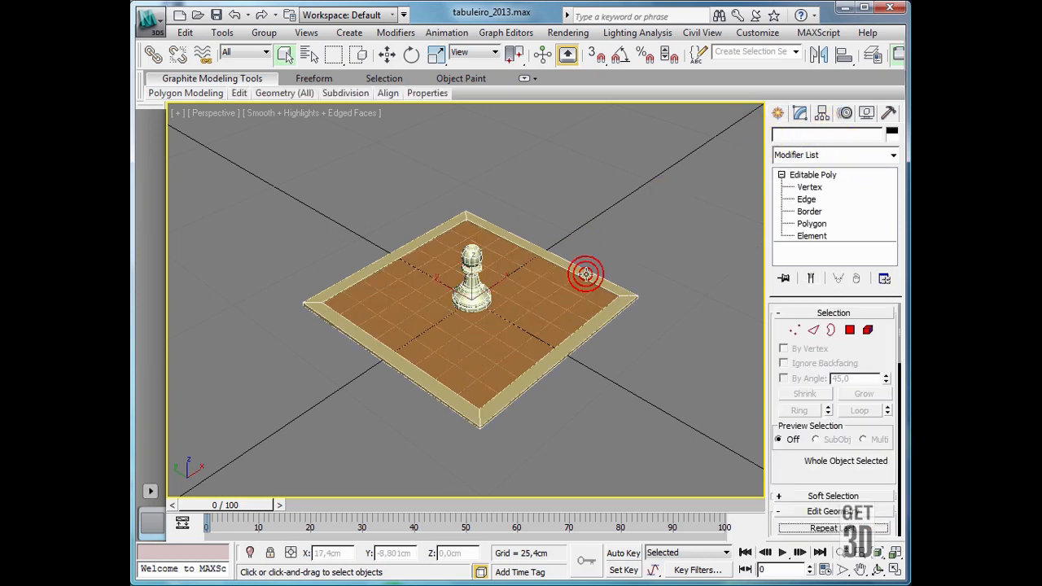
left_click(581, 234)
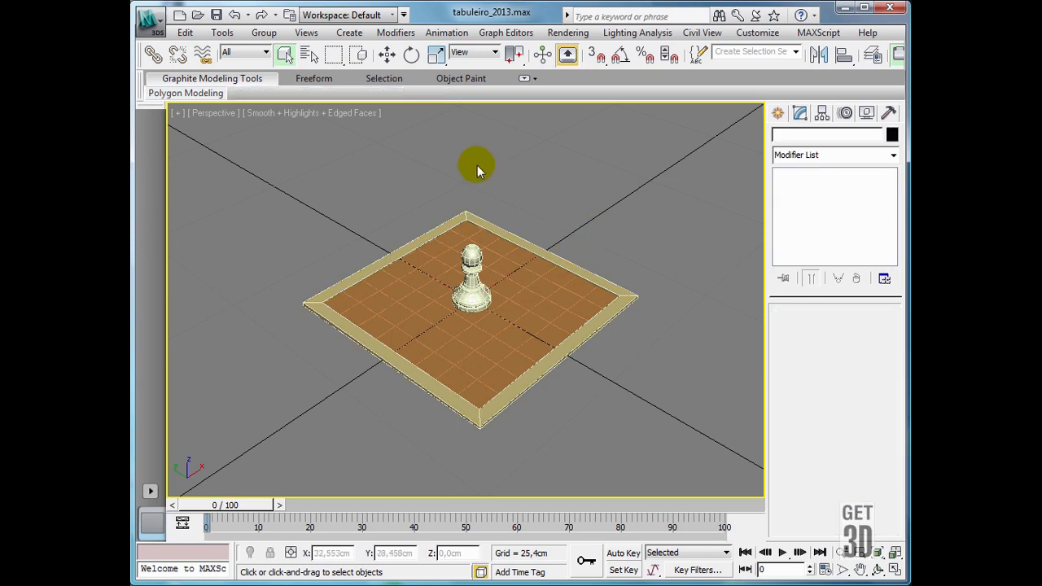
- Select the peao object by name from the scene's object list
key("h")
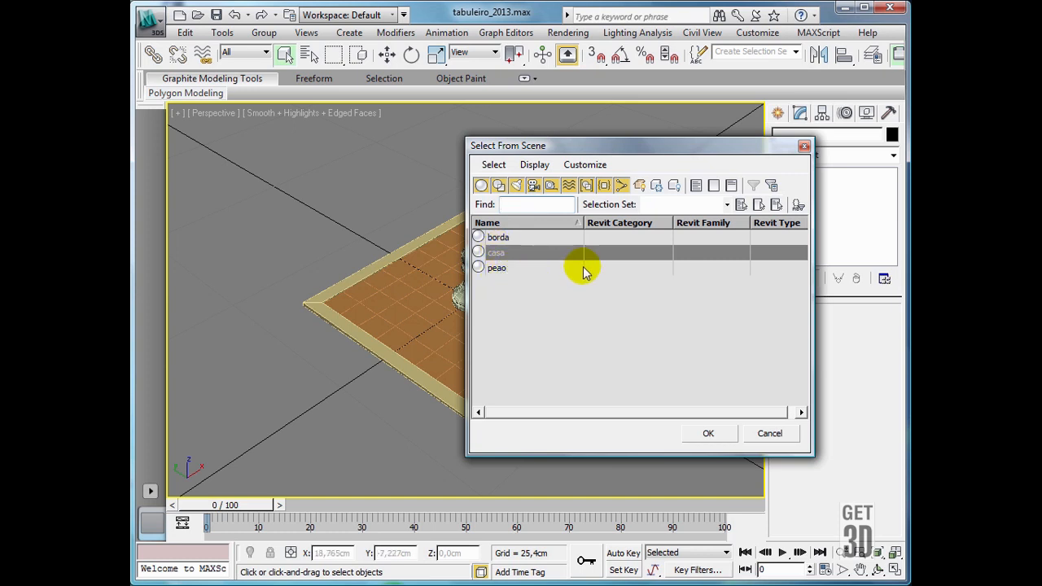
left_click(496, 268)
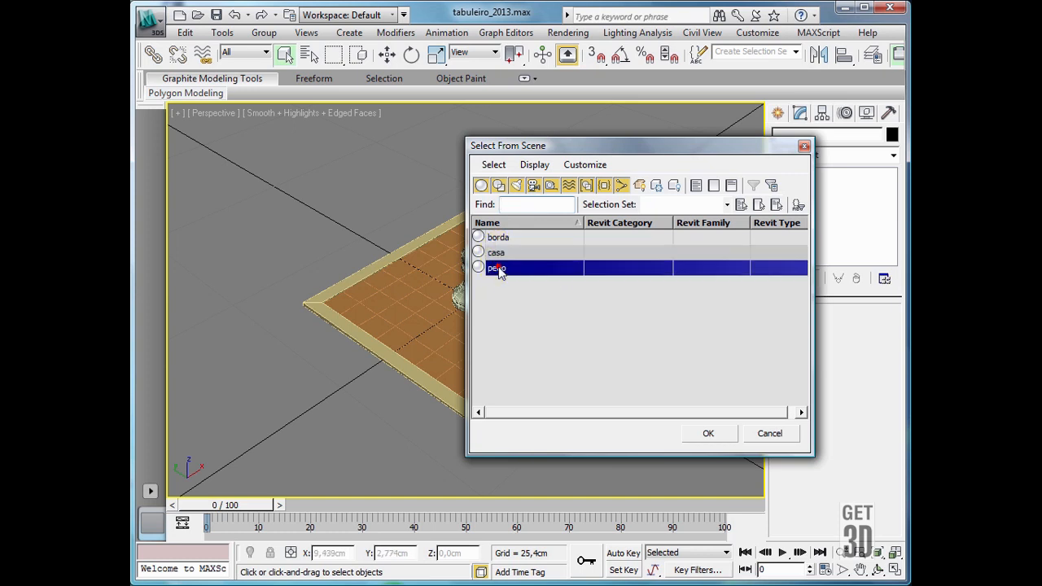
left_click(707, 433)
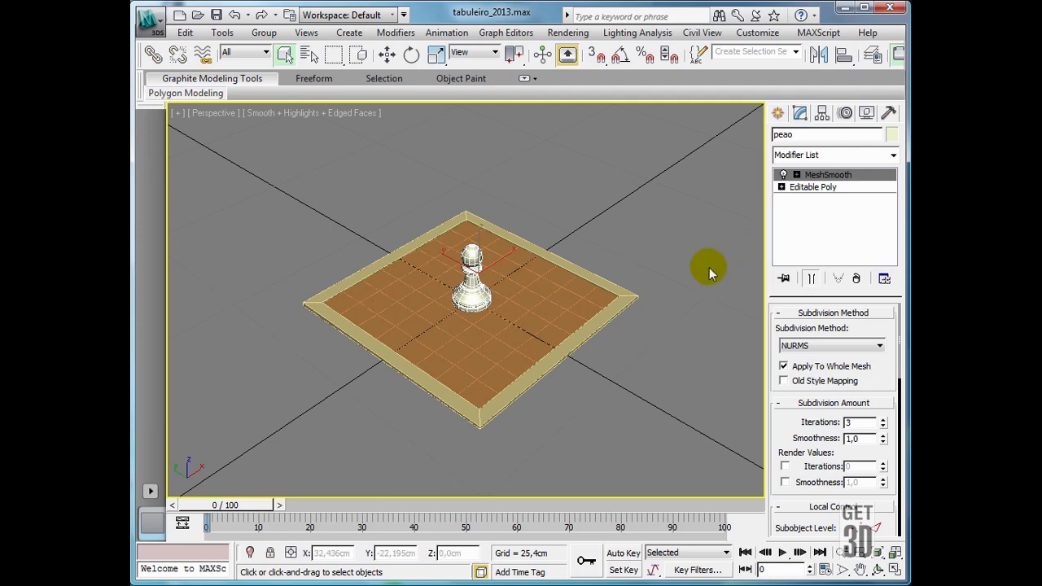
- Inspect the pawn's mesh up close with edged faces turned off and on, and in wireframe display
scroll(715, 276, "up", 8)
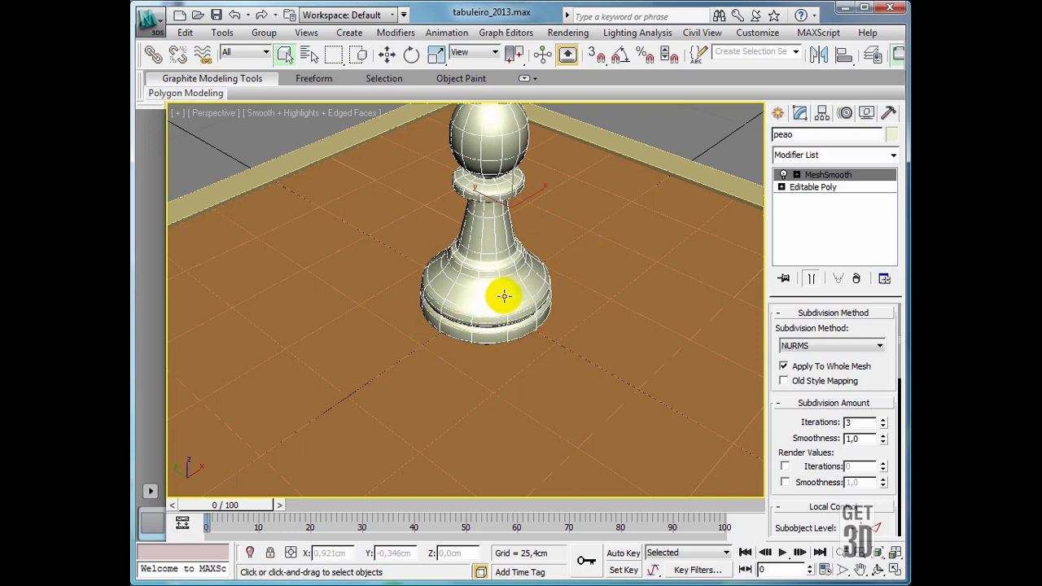
key("F4")
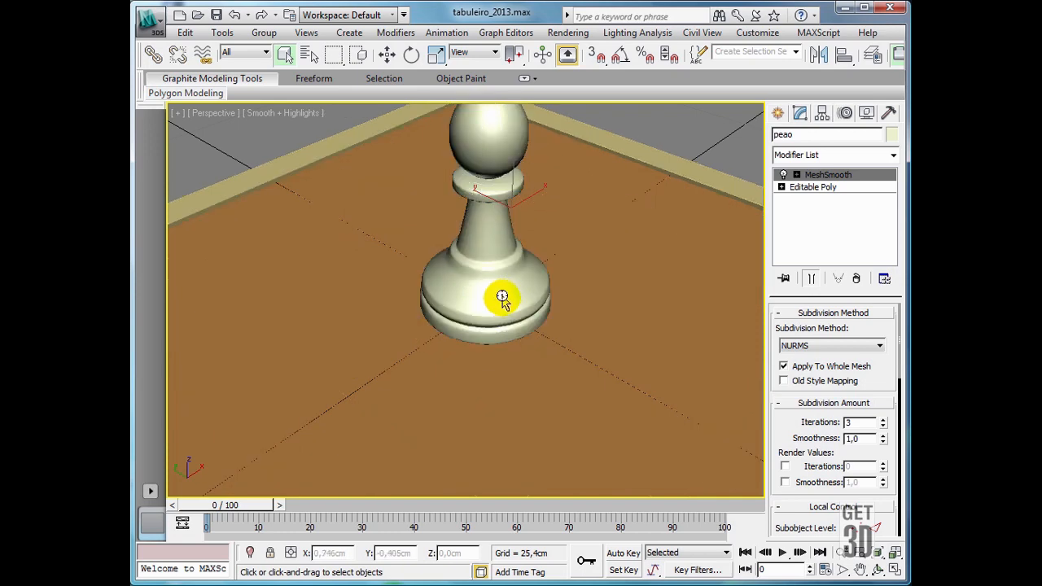
key("F4")
key("F3")
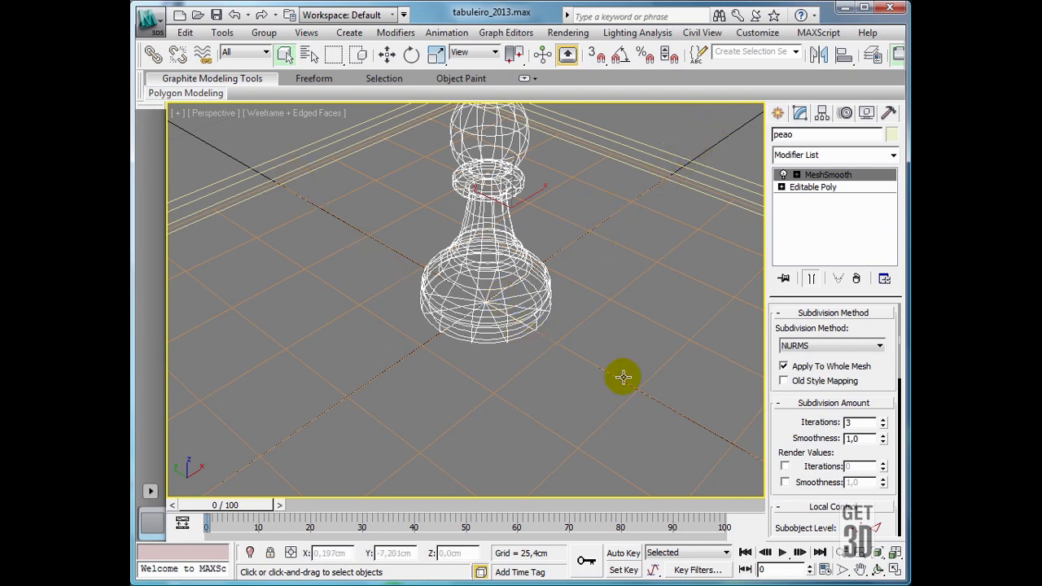
- View the pawn in isolation, restore the full scene to shaded display with edged faces, and deselect the pawn
key("alt+q")
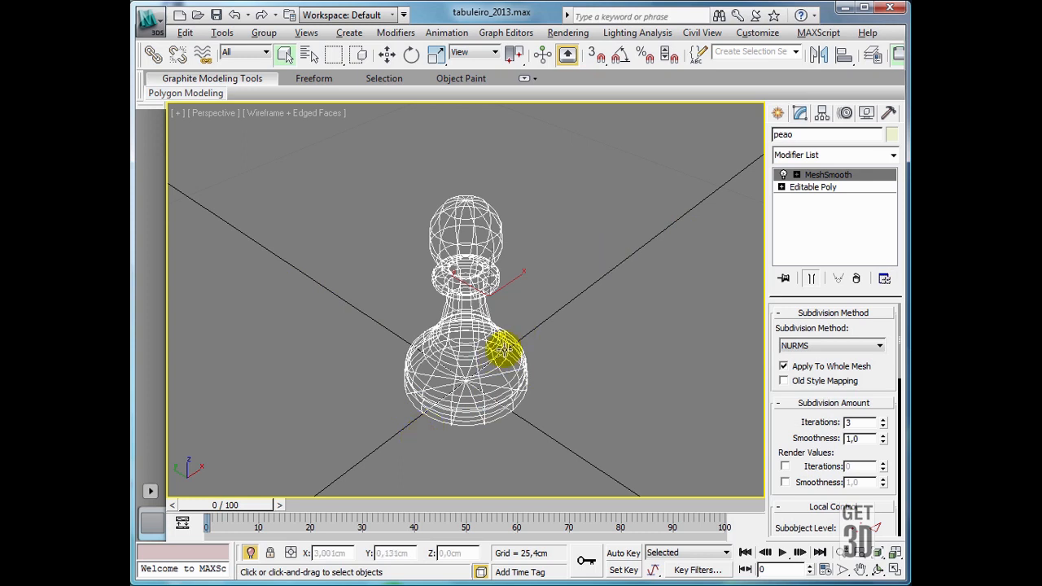
left_click(250, 554)
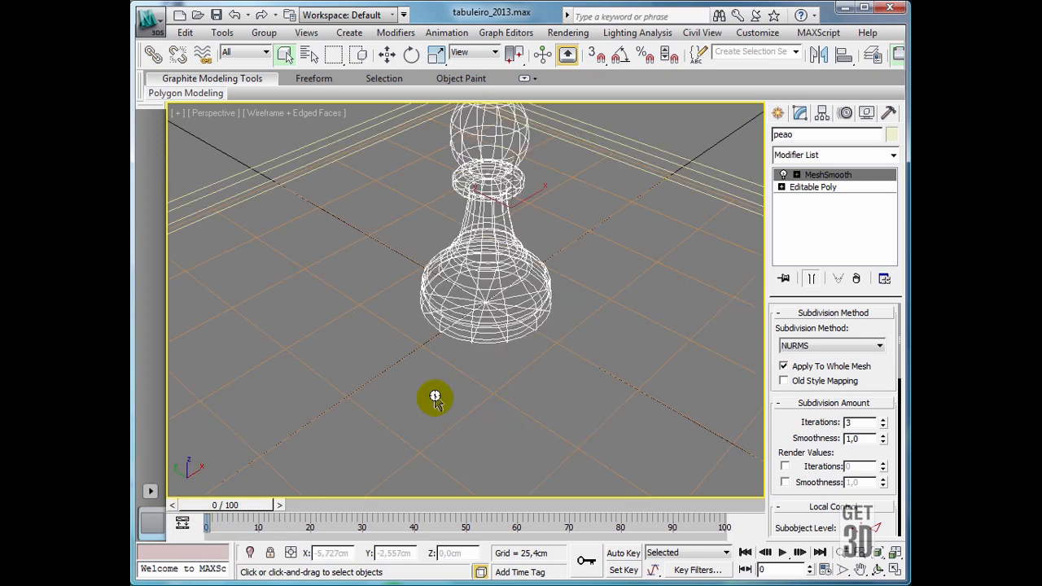
key("F3")
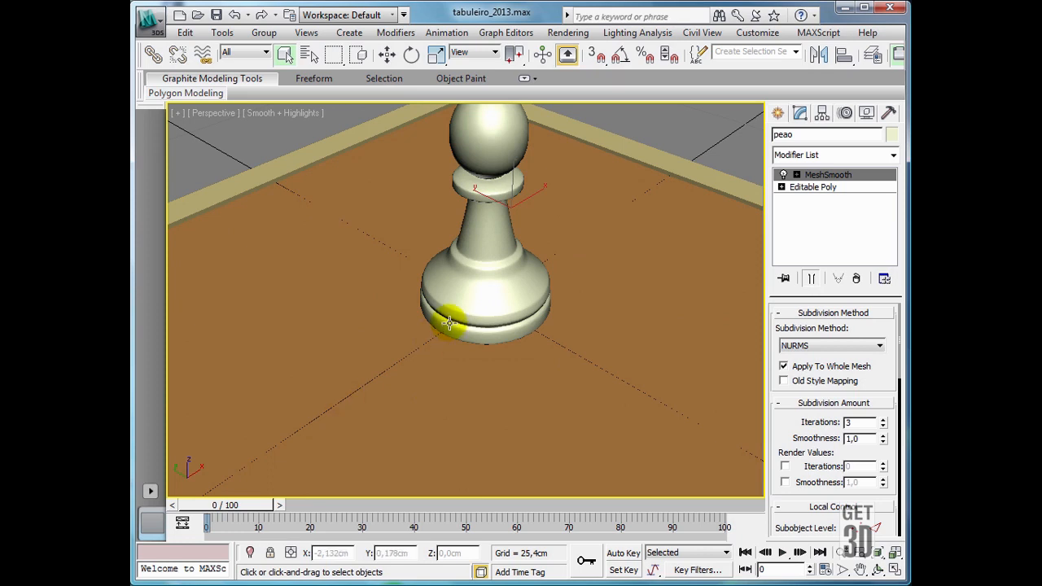
scroll(448, 323, "down", 8)
key("F4")
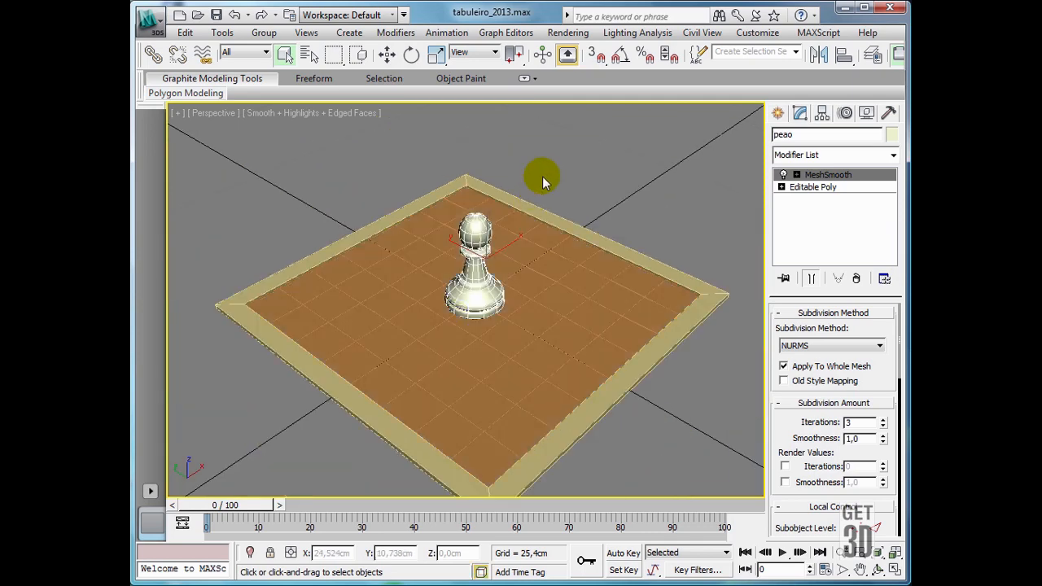
left_click(543, 179)
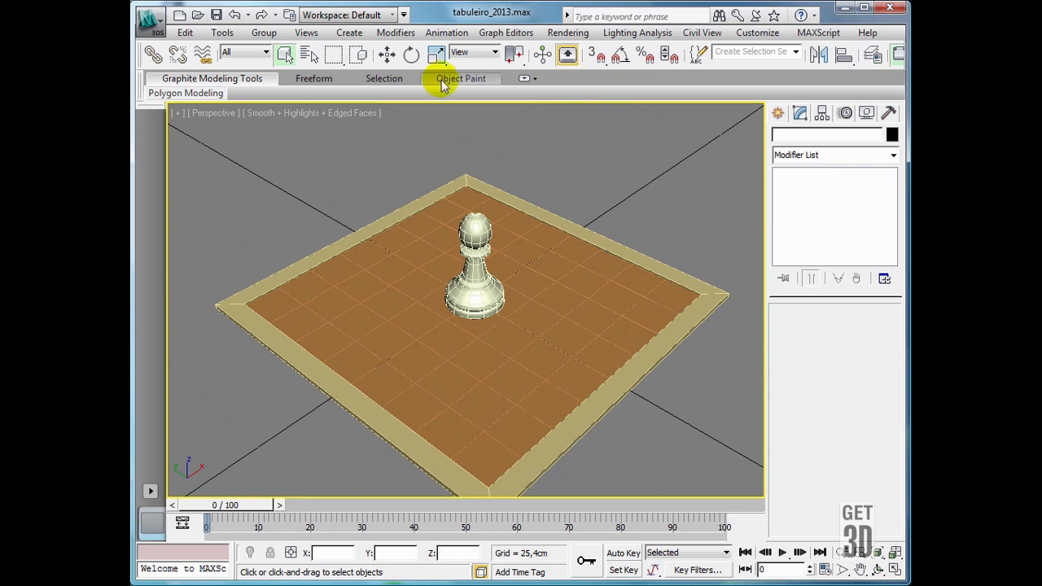
- Merge the bispo object from bispo_2013 into the chessboard scene
left_click(154, 32)
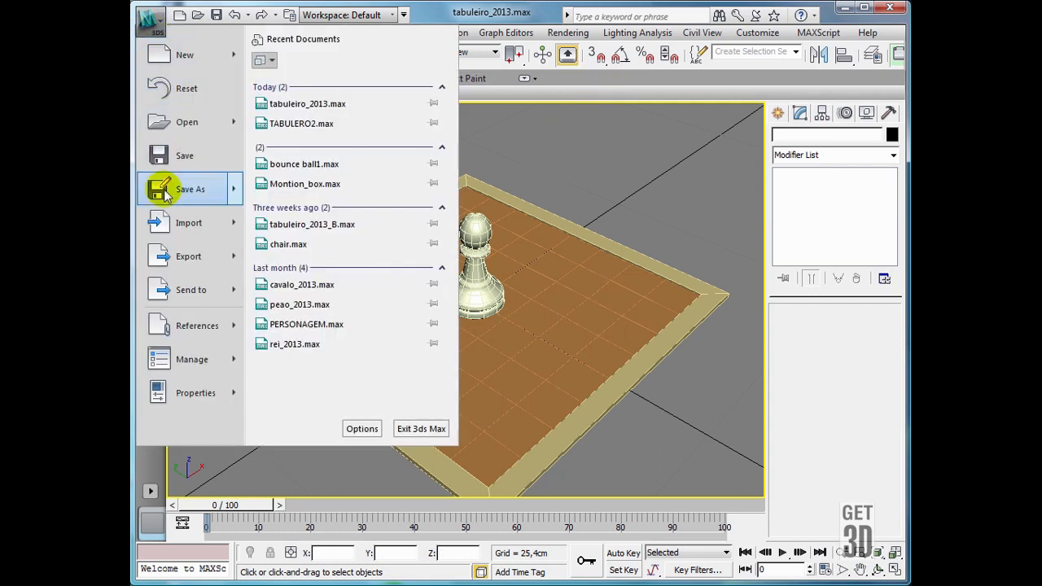
mouse_move(169, 221)
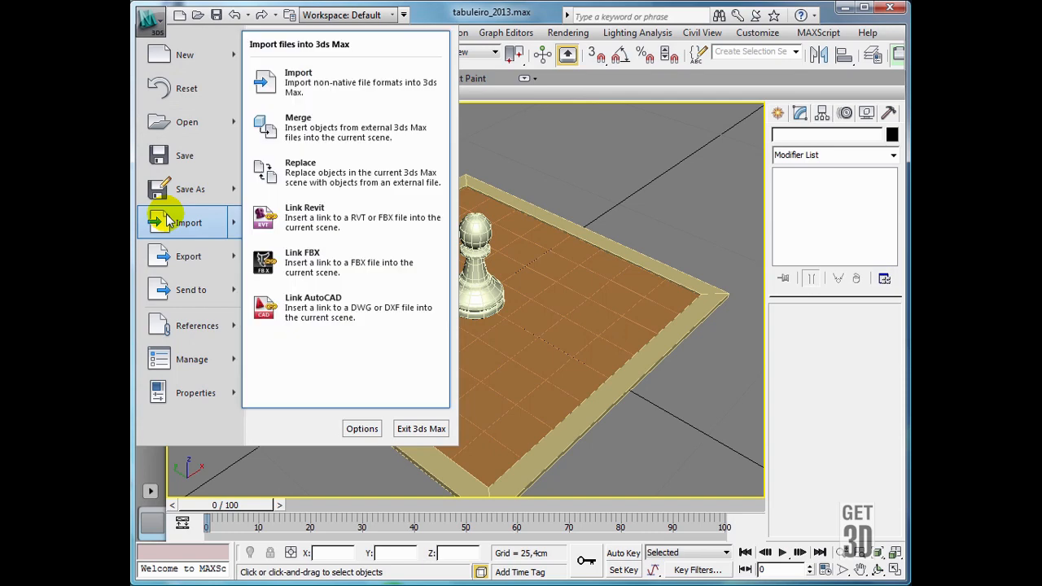
left_click(296, 120)
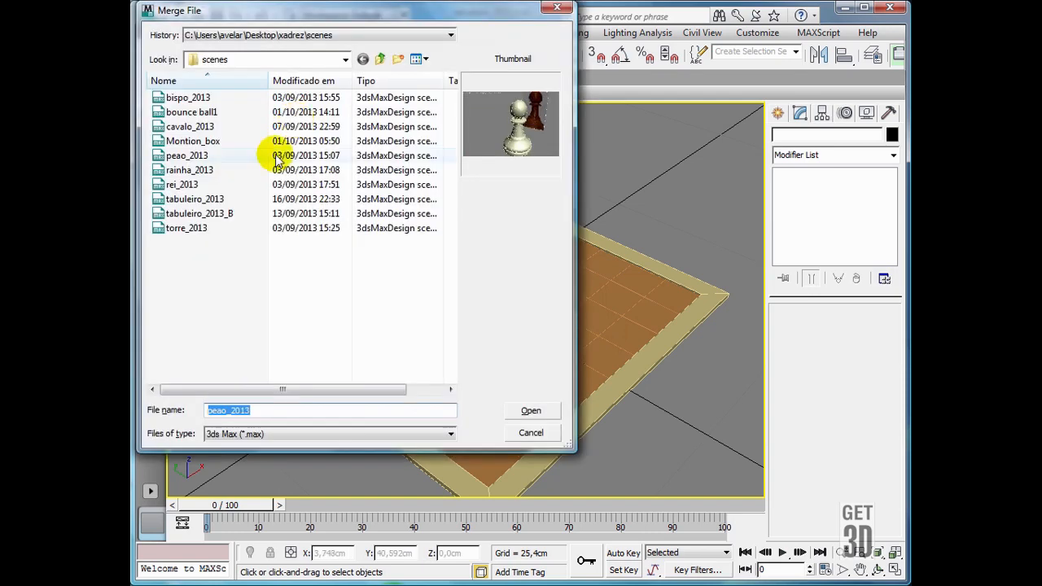
left_click(187, 98)
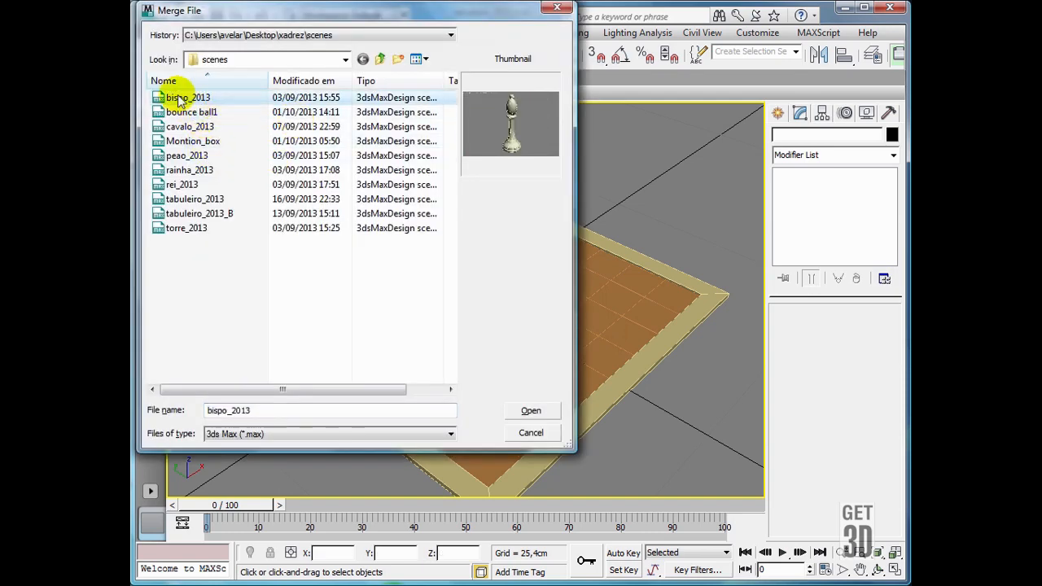
left_click(525, 411)
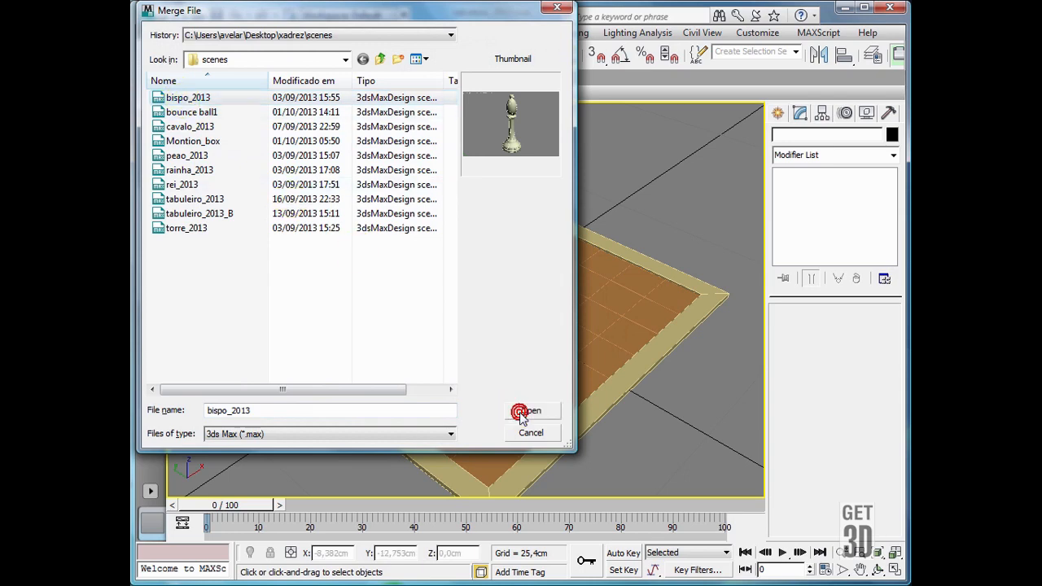
left_click(396, 185)
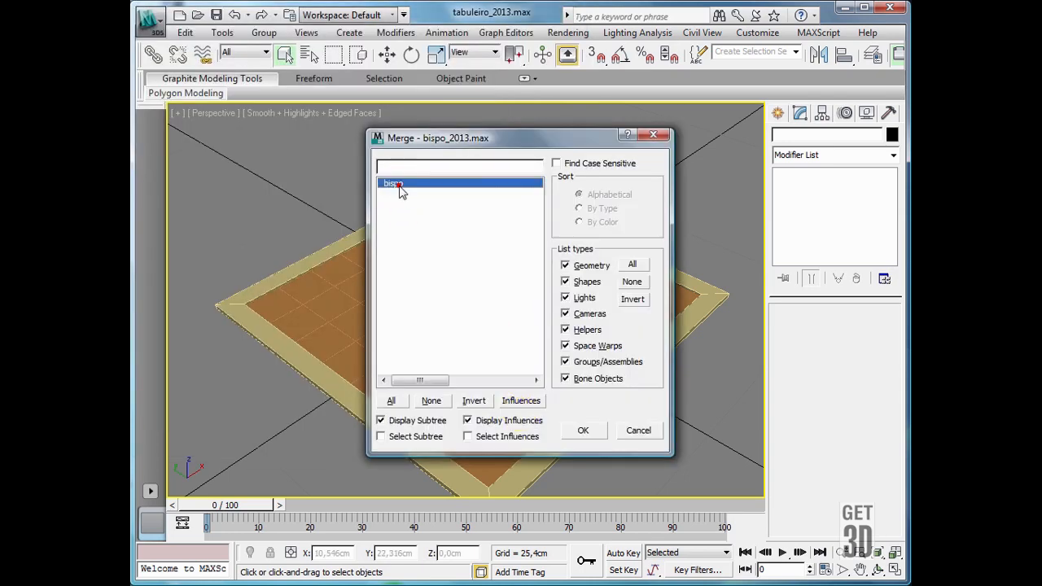
left_click(584, 430)
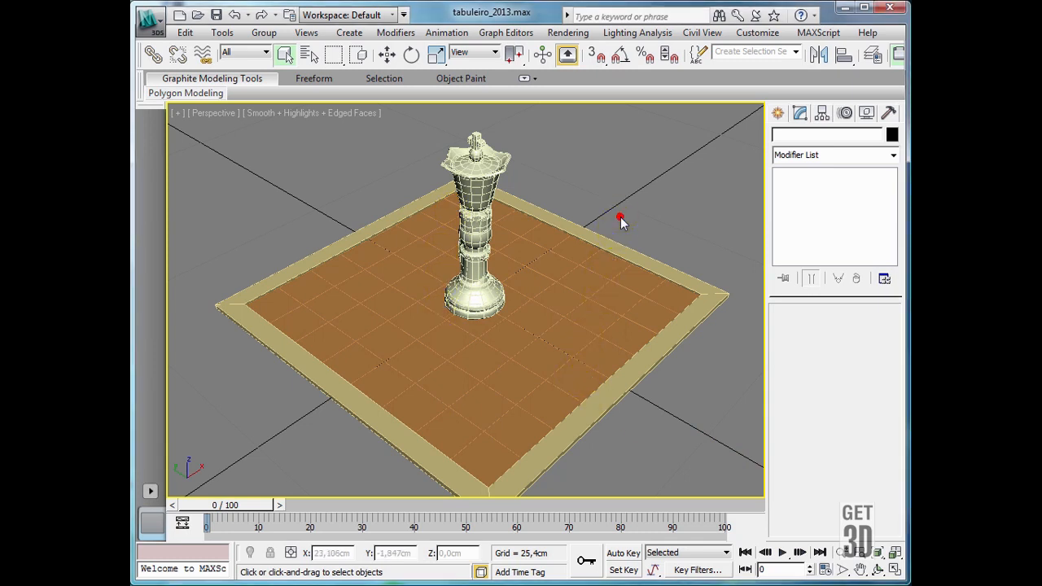
- Select the six chess pieces bispo, cavalo, peao, rainha, rei and torre together by name from the scene's object list
left_click(313, 53)
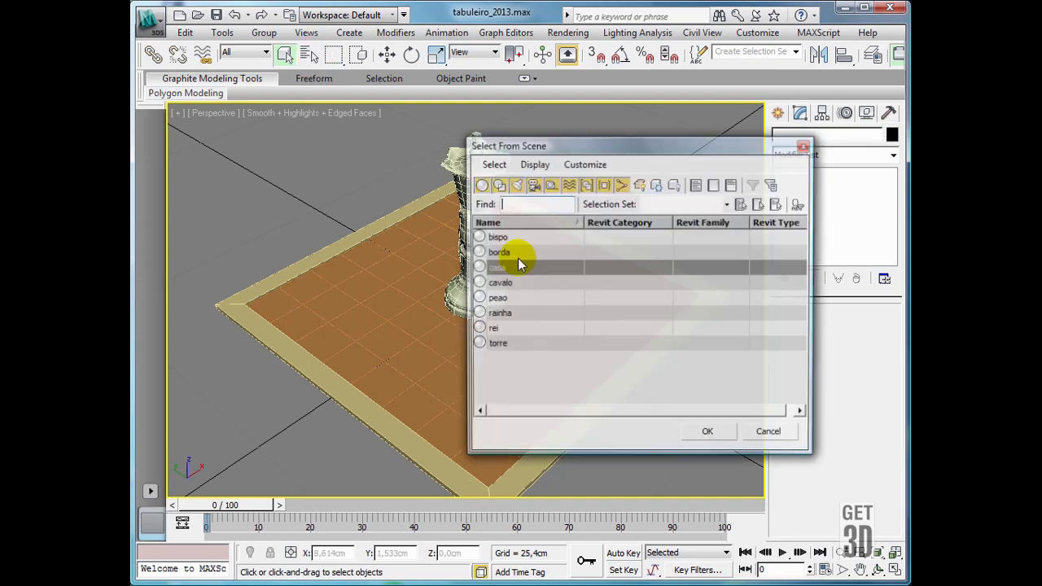
left_click_drag(586, 145, 674, 140)
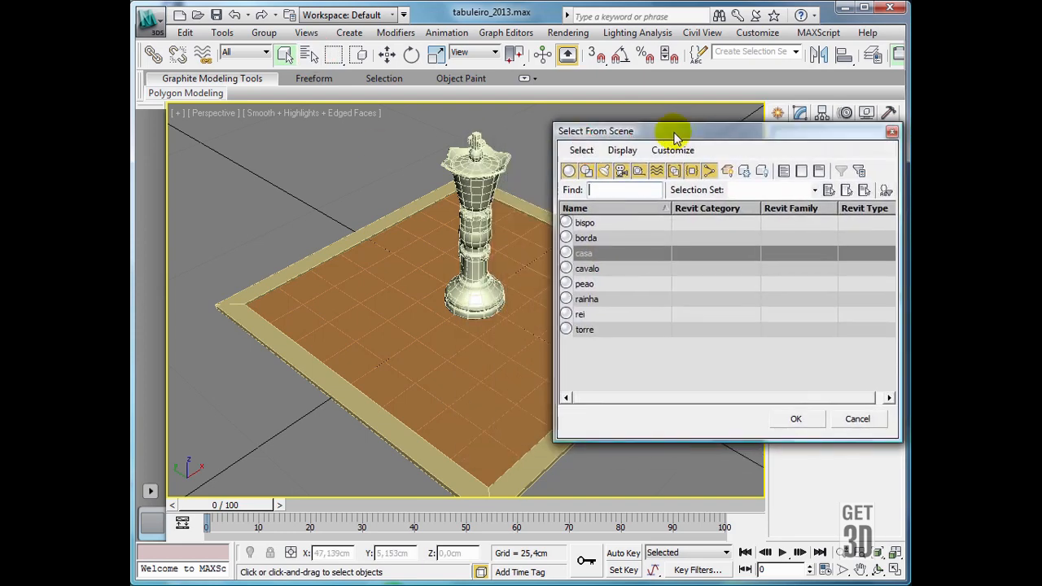
left_click(583, 224)
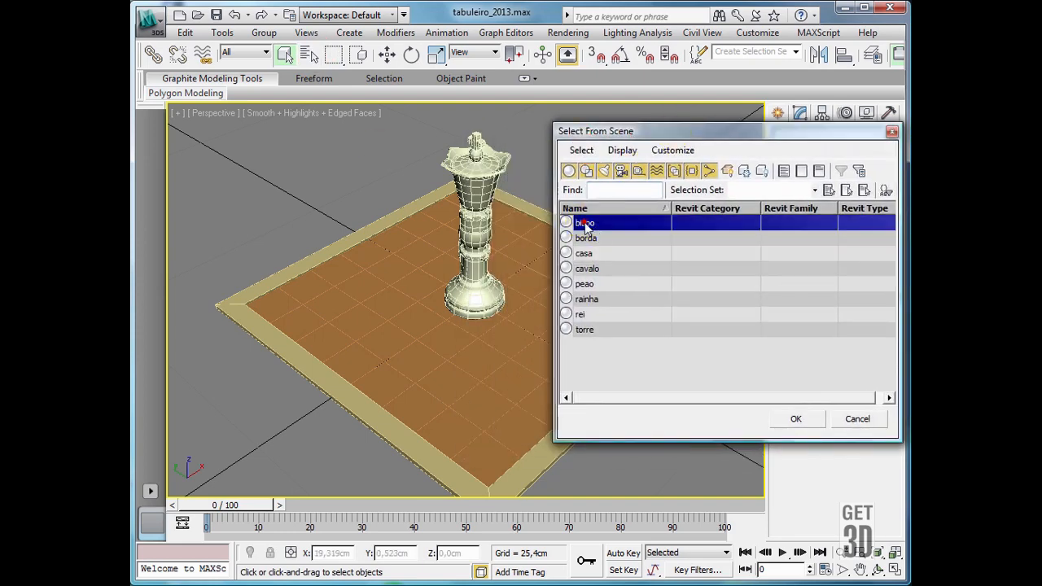
left_click(588, 269, "ctrl")
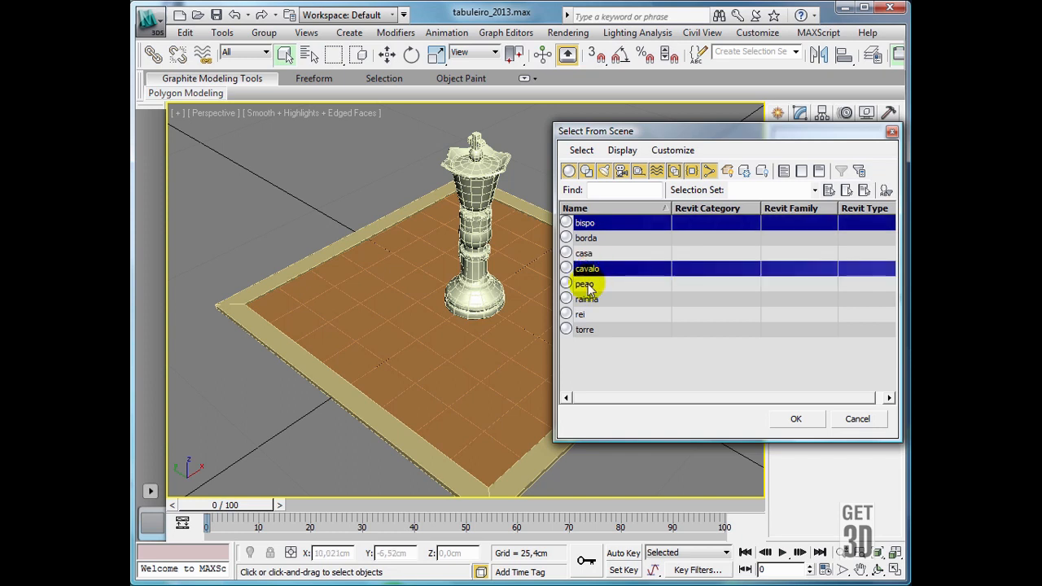
left_click(585, 284, "ctrl")
left_click(586, 298, "ctrl")
left_click(582, 315, "ctrl")
left_click(583, 329, "ctrl")
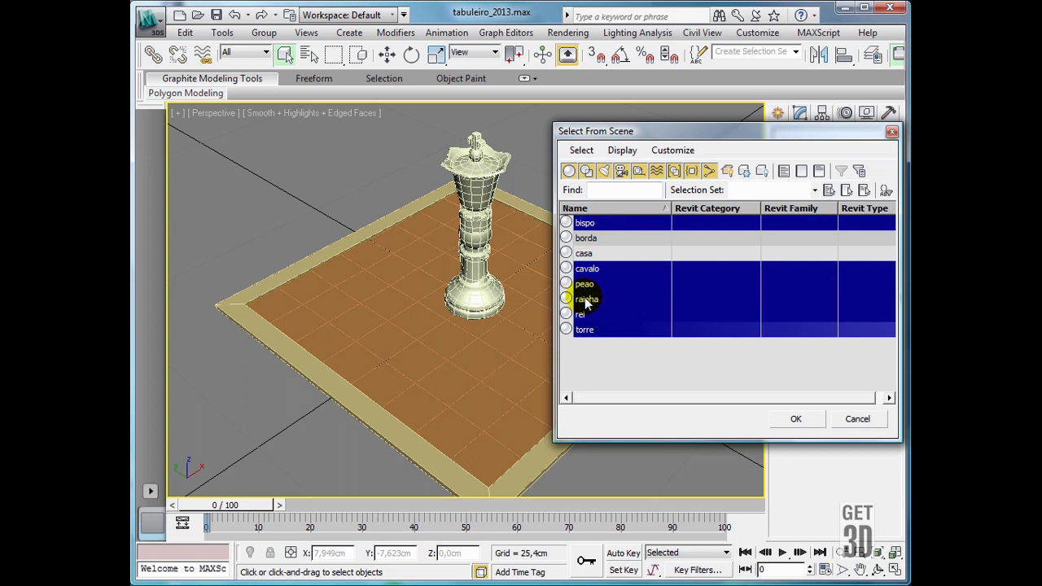
left_click(795, 416)
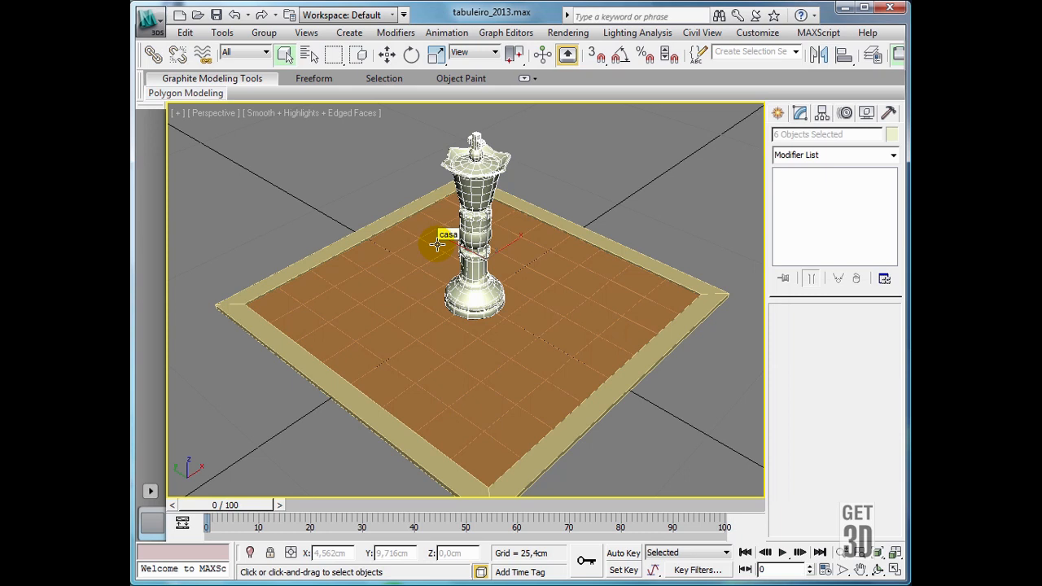
- Activate uniform scaling for the selected pieces in a maximized Top view and enlarge the transform gizmo
left_click(897, 569)
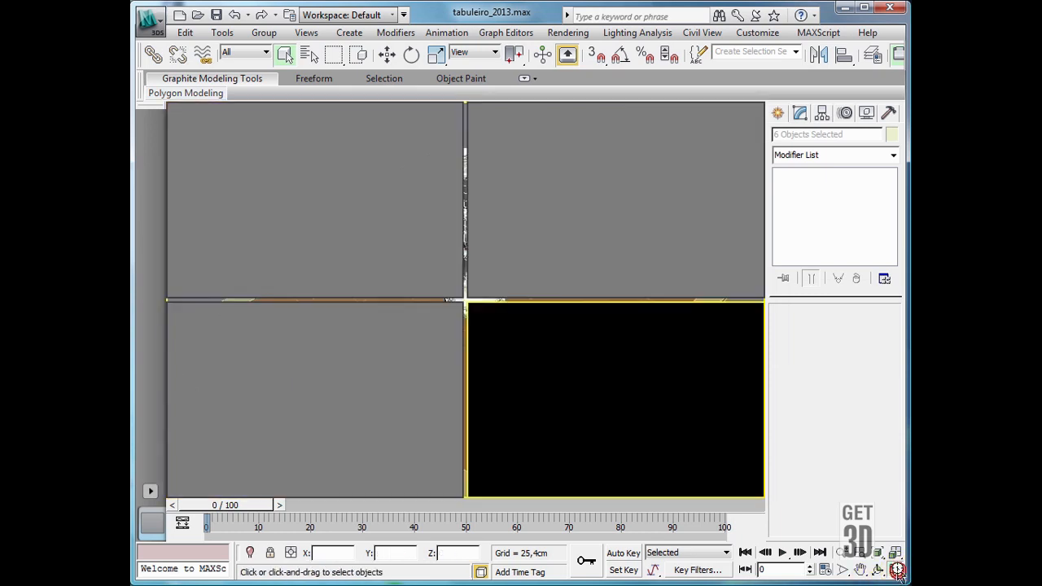
right_click(421, 246)
key("alt+w")
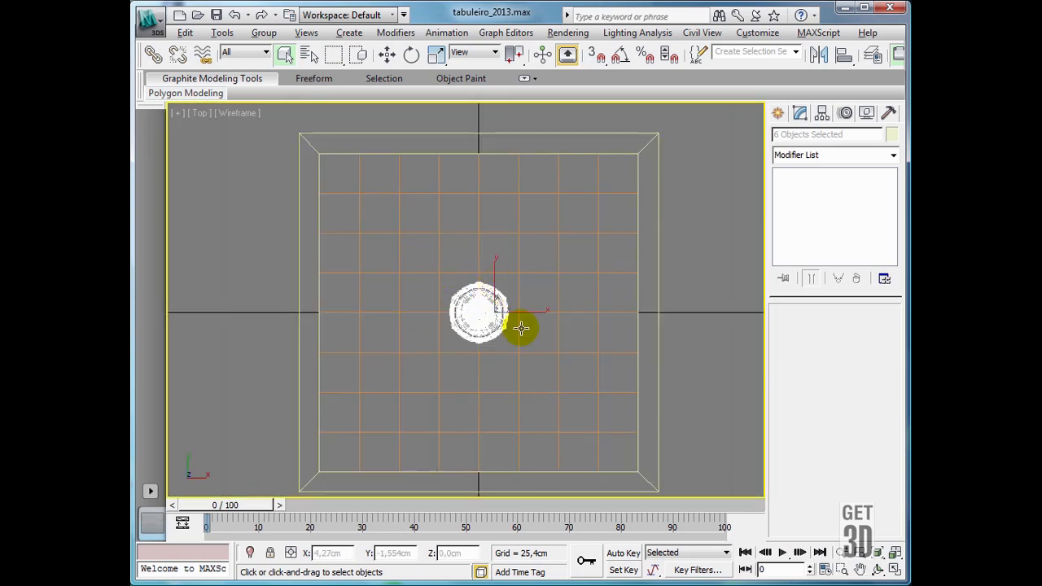
scroll(521, 327, "up", 5)
scroll(521, 328, "up", 3)
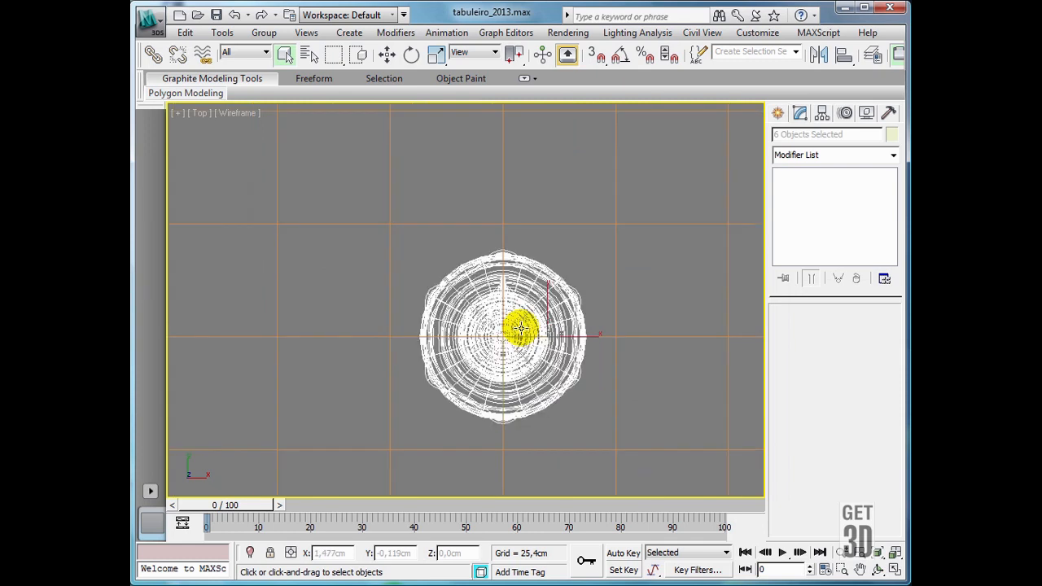
left_click(438, 57)
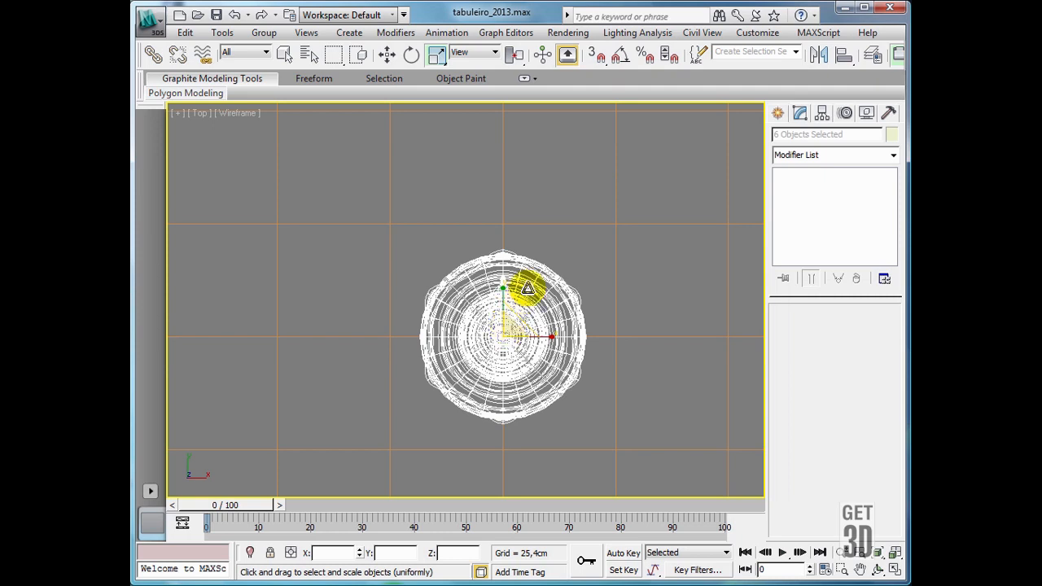
key("equal")
key("equal")
key("equal")
key("equal")
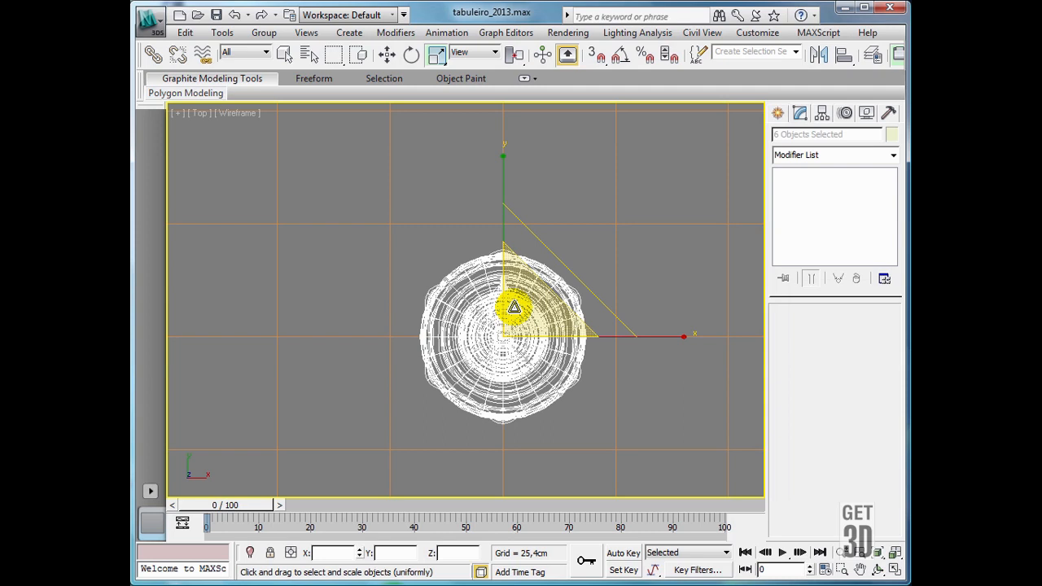
- Scale the six selected pieces uniformly to 50% with an exact screen offset value
right_click(438, 59)
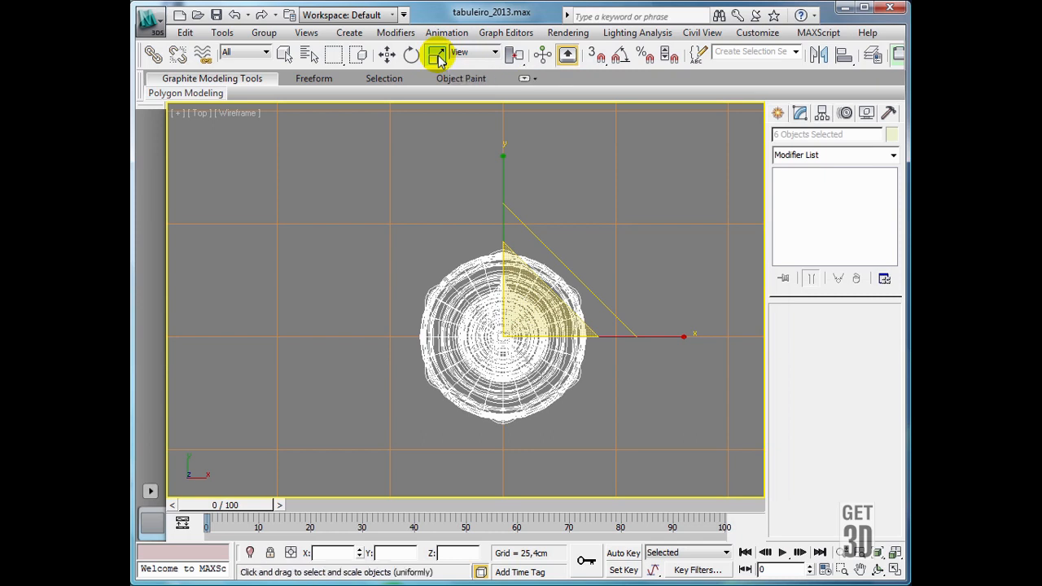
left_click_drag(603, 166, 268, 291)
double_click(323, 324)
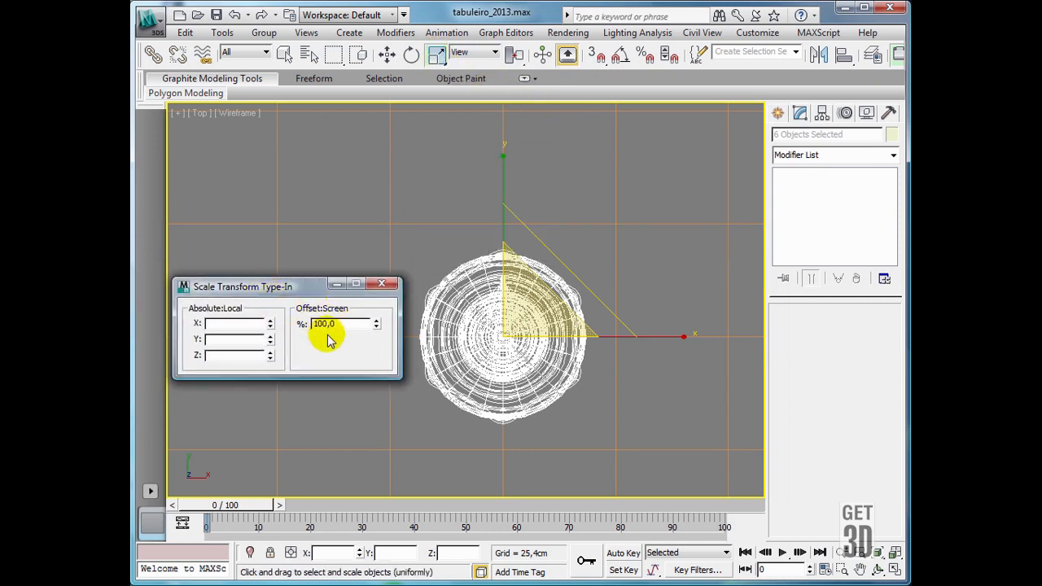
double_click(336, 324)
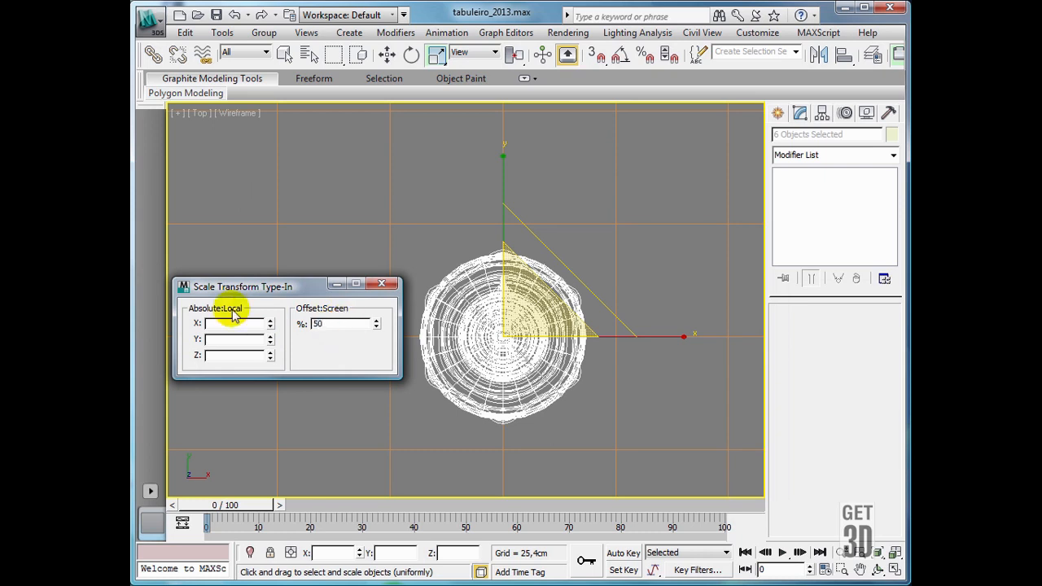
key("Return")
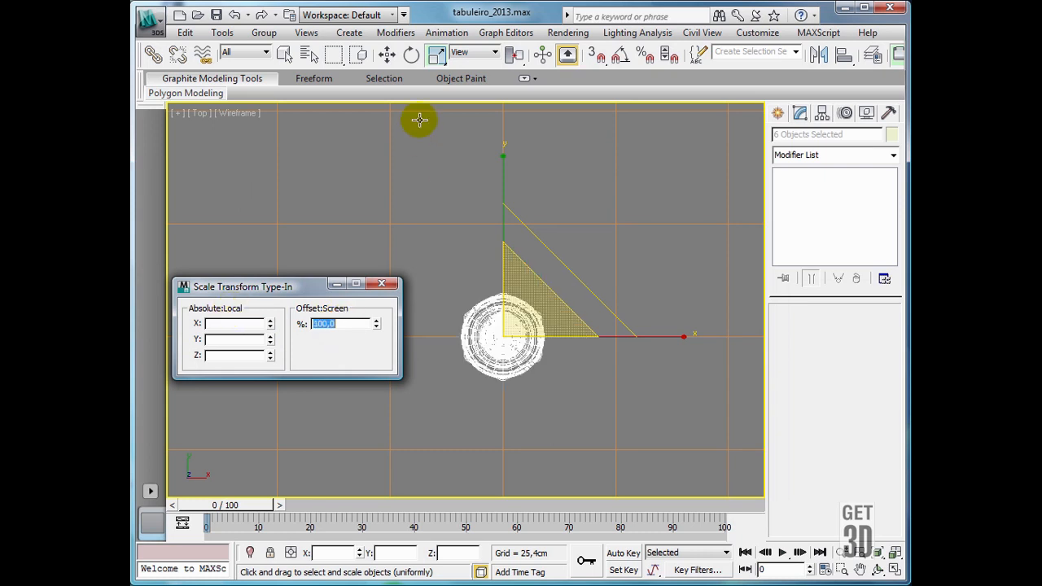
- Move the six pieces in the Top view to the middle of the board square diagonally up-right of the board's centre, then deselect them
left_click(389, 54)
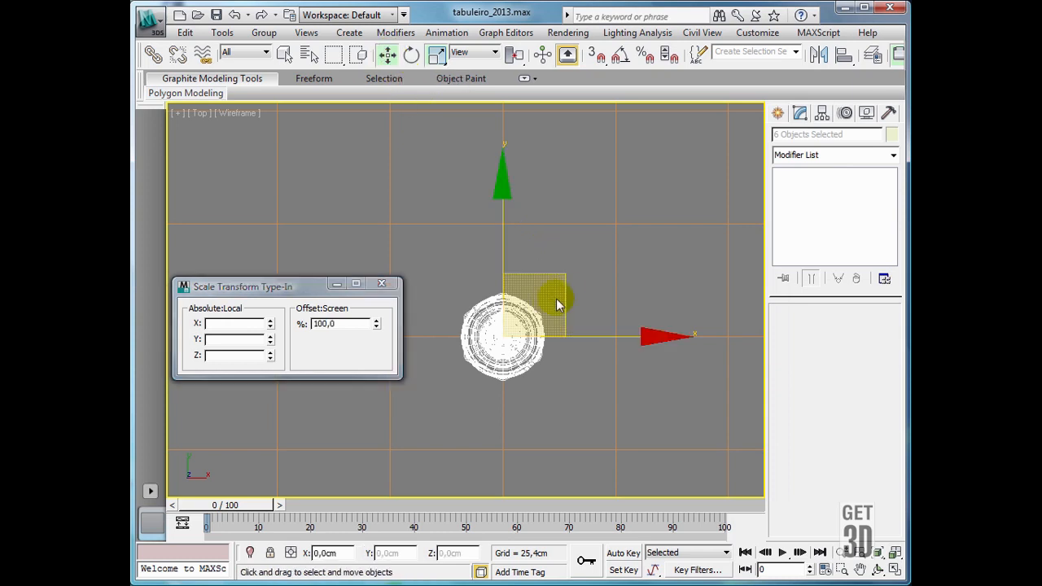
left_click_drag(564, 288, 621, 234)
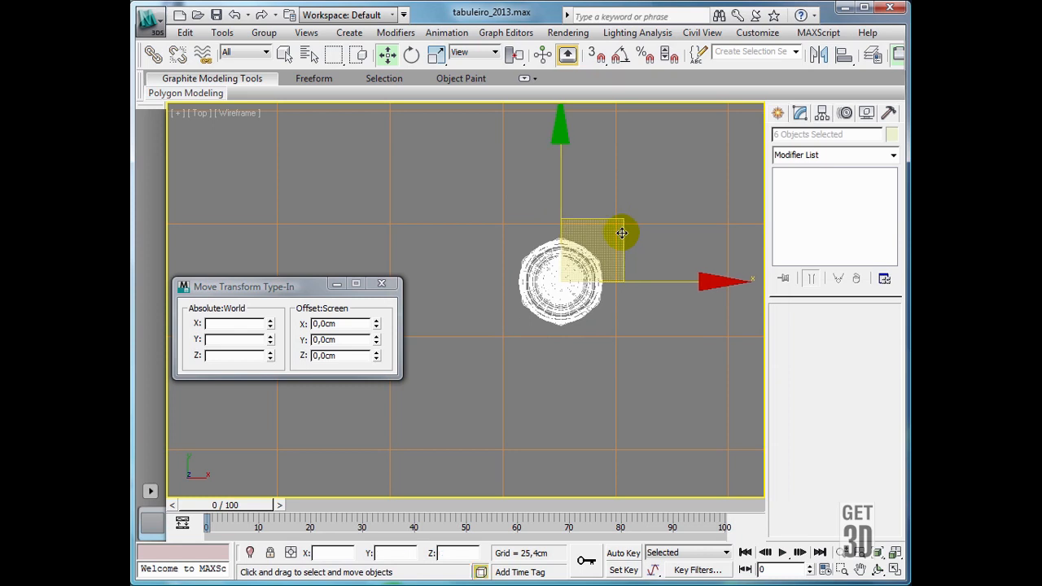
left_click(383, 284)
left_click(284, 54)
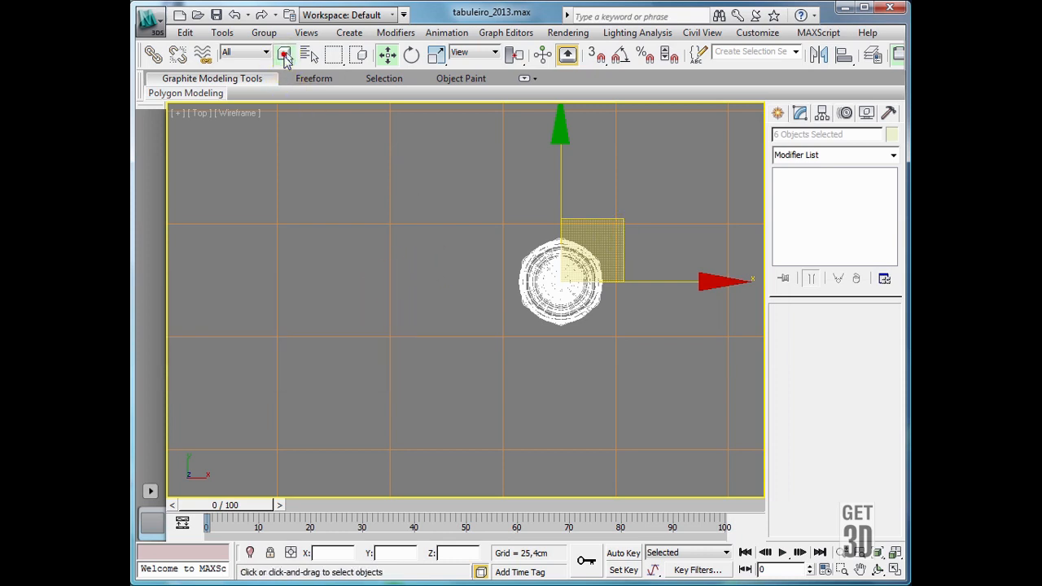
left_click(442, 288)
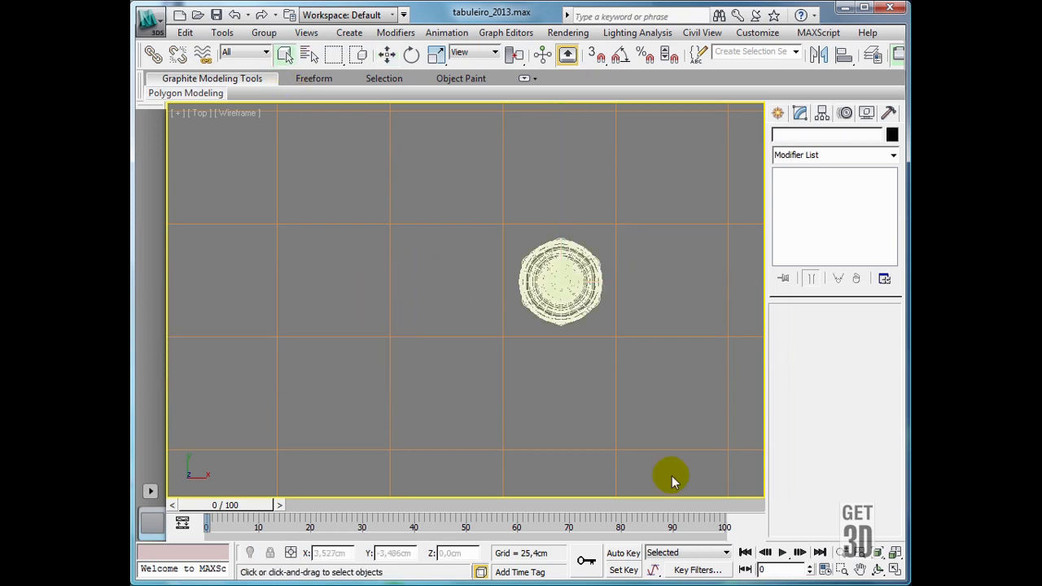
- Fit the whole scene in the Front and Left views and maximize the Left view
left_click(895, 569)
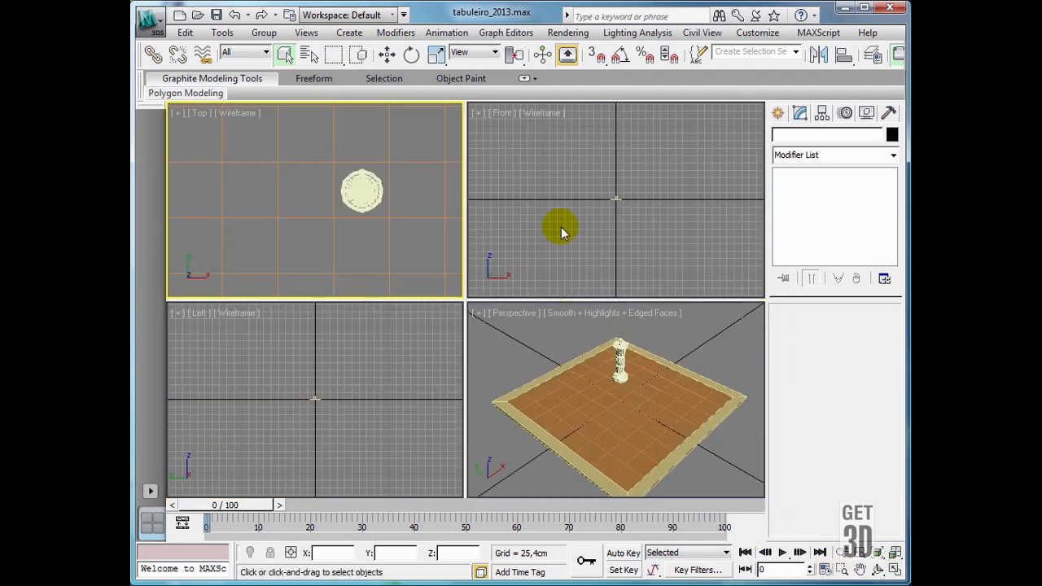
left_click(605, 236)
key("z")
key("e")
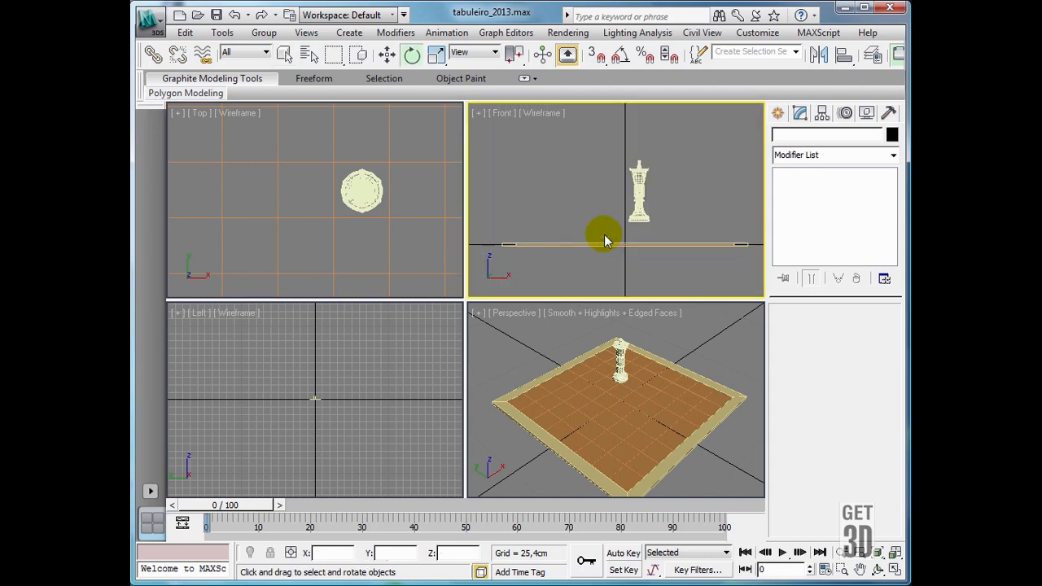
left_click(357, 376)
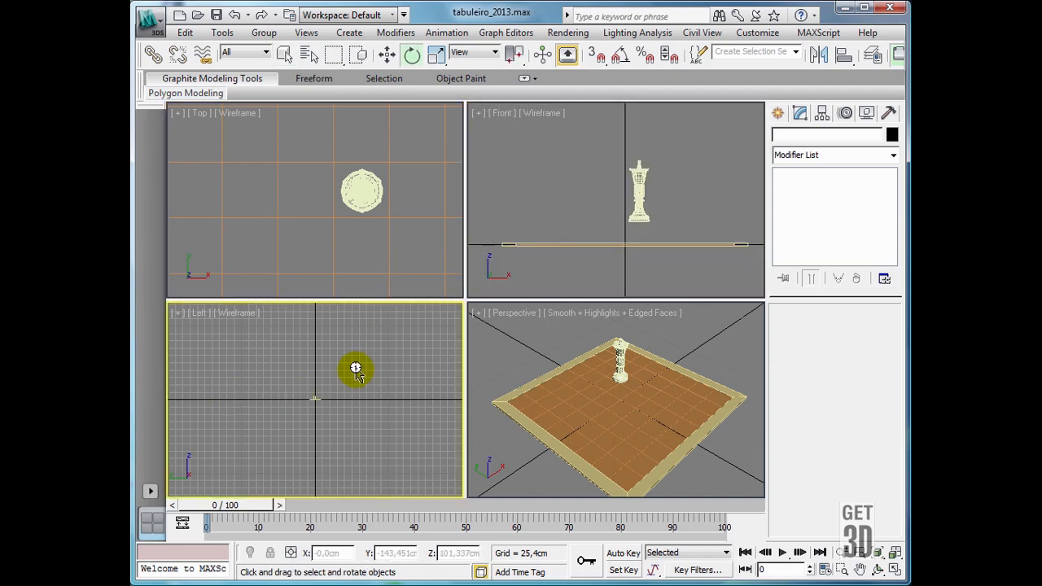
key("z")
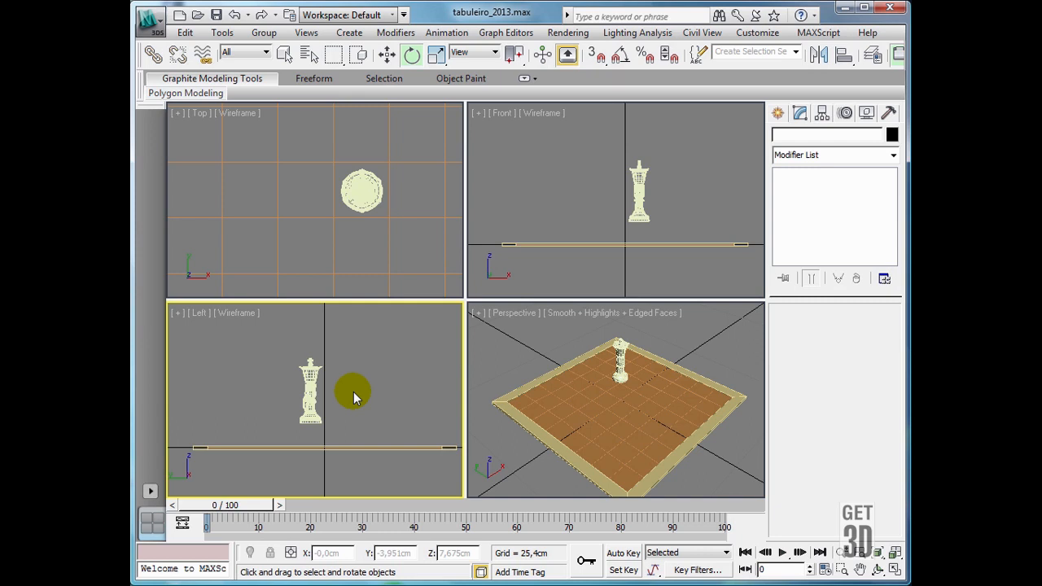
key("alt+w")
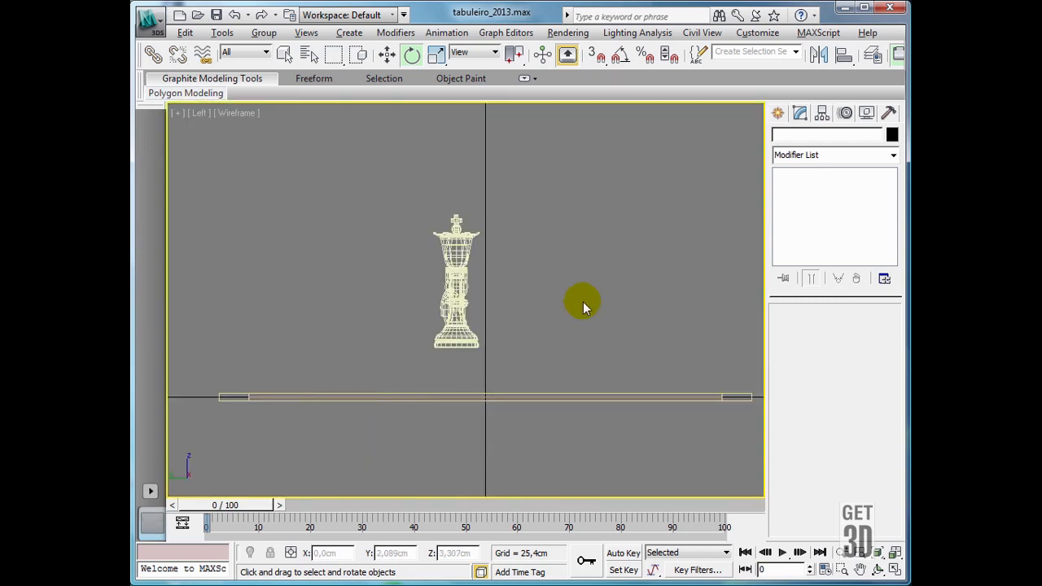
- Select all six overlapping chess pieces above the board in the Left view, leaving out the board objects
left_click(583, 303)
mouse_move(582, 303)
middle_mouse_down()
mouse_move(610, 320)
mouse_move(654, 305)
middle_mouse_up()
left_click(483, 418)
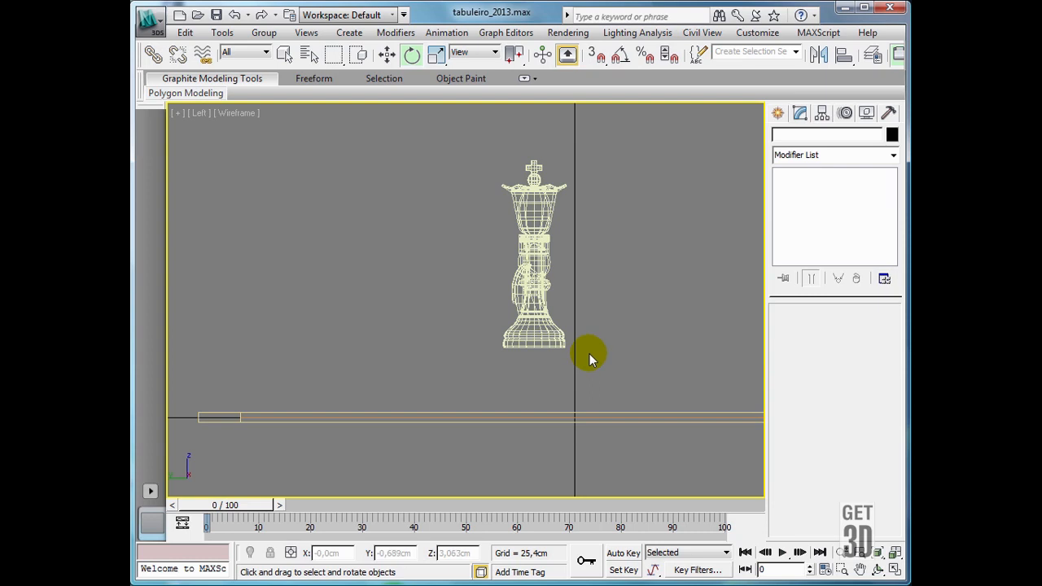
left_click_drag(613, 382, 462, 153)
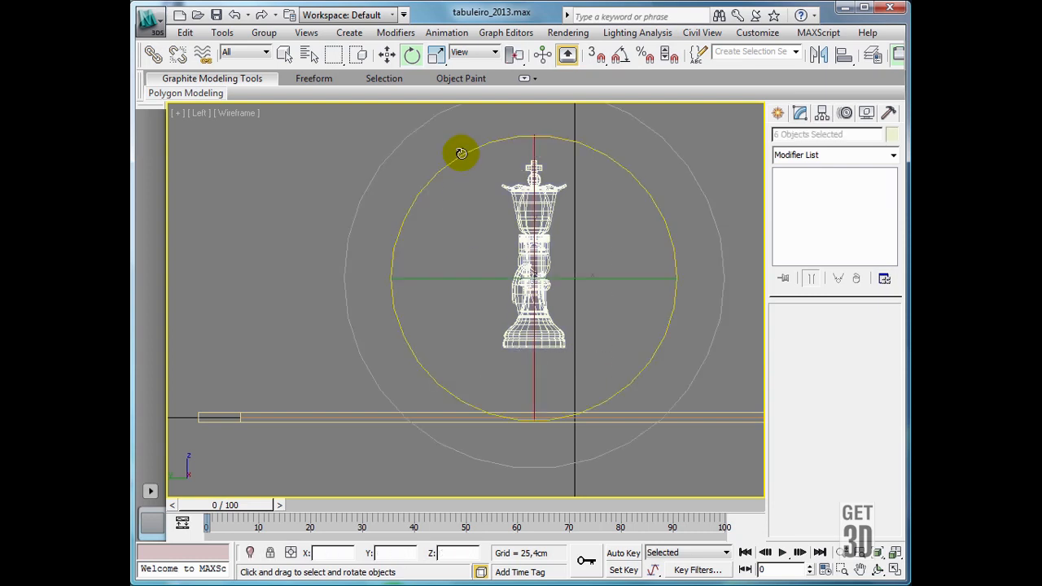
left_click(283, 54)
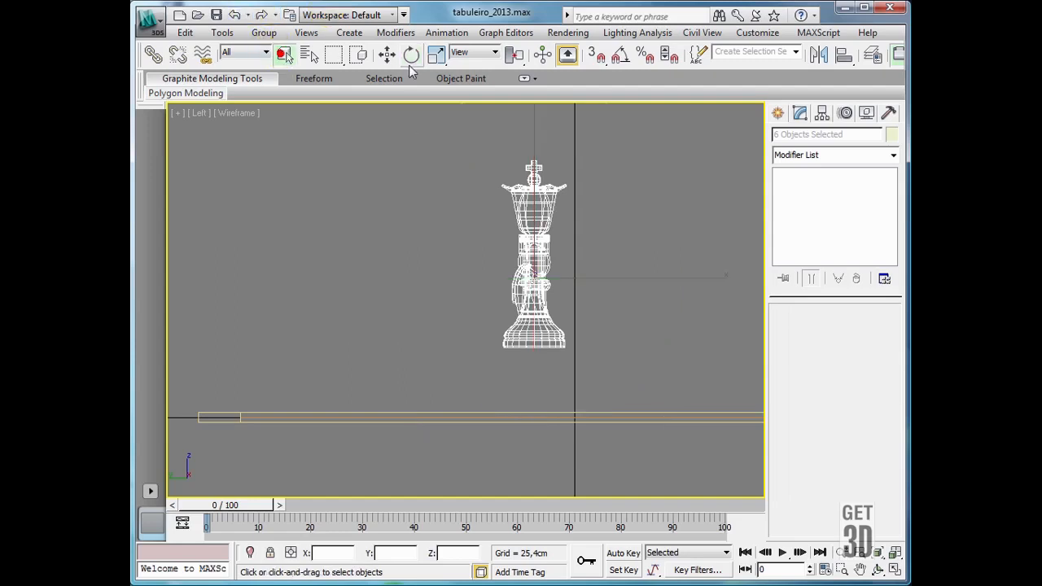
- Start aligning the six selected pieces to the board's casa object, restricting the alignment to the screen Y position
left_click(843, 57)
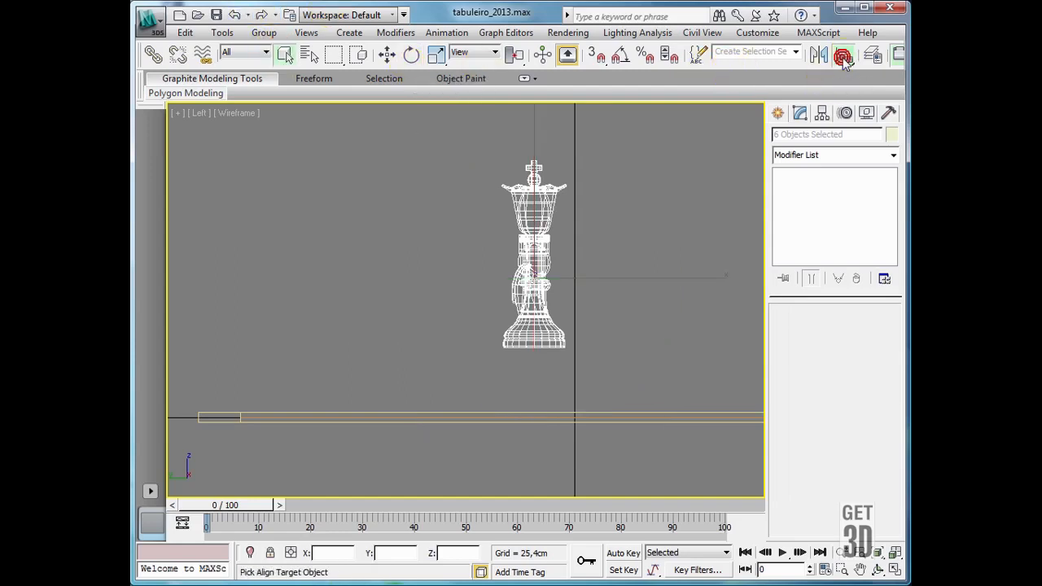
left_click(408, 418)
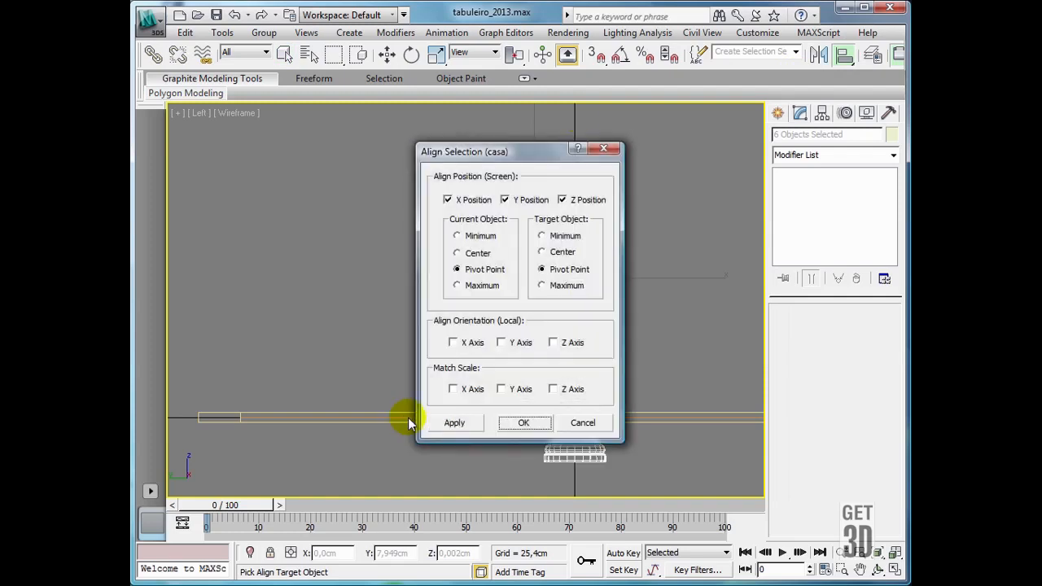
left_click_drag(516, 165, 302, 134)
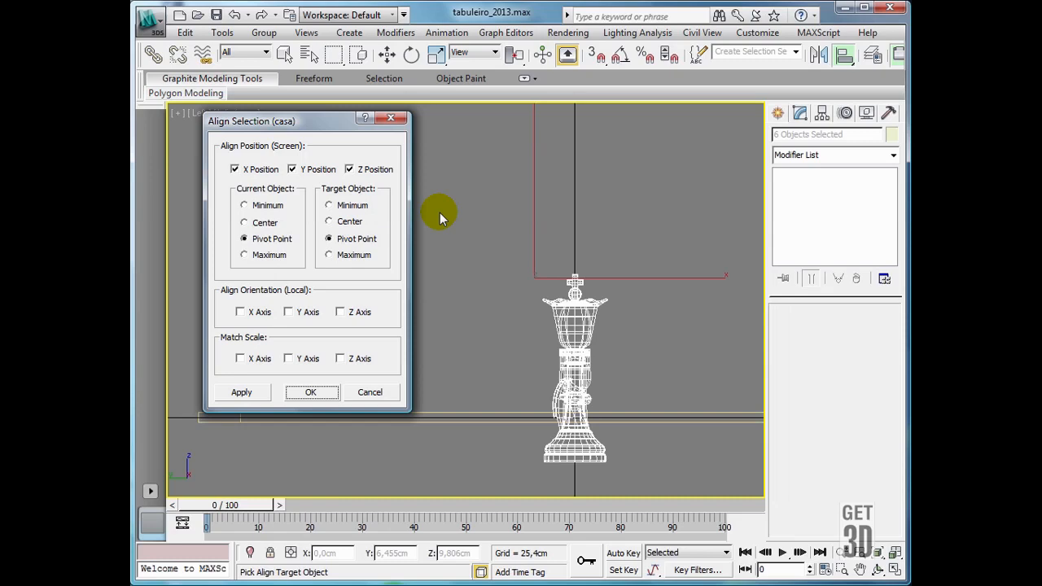
left_click_drag(328, 128, 377, 161)
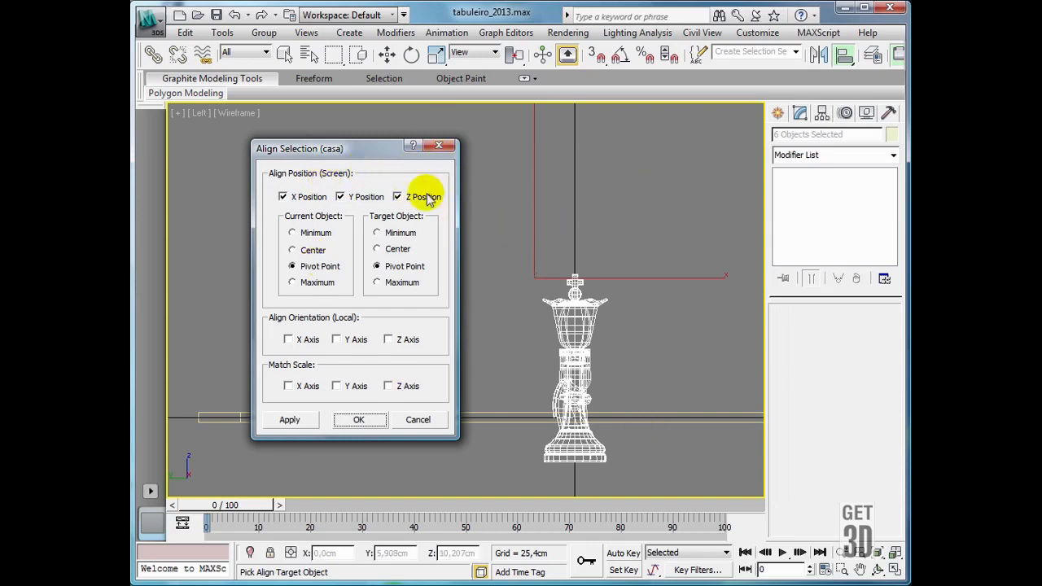
left_click(397, 197)
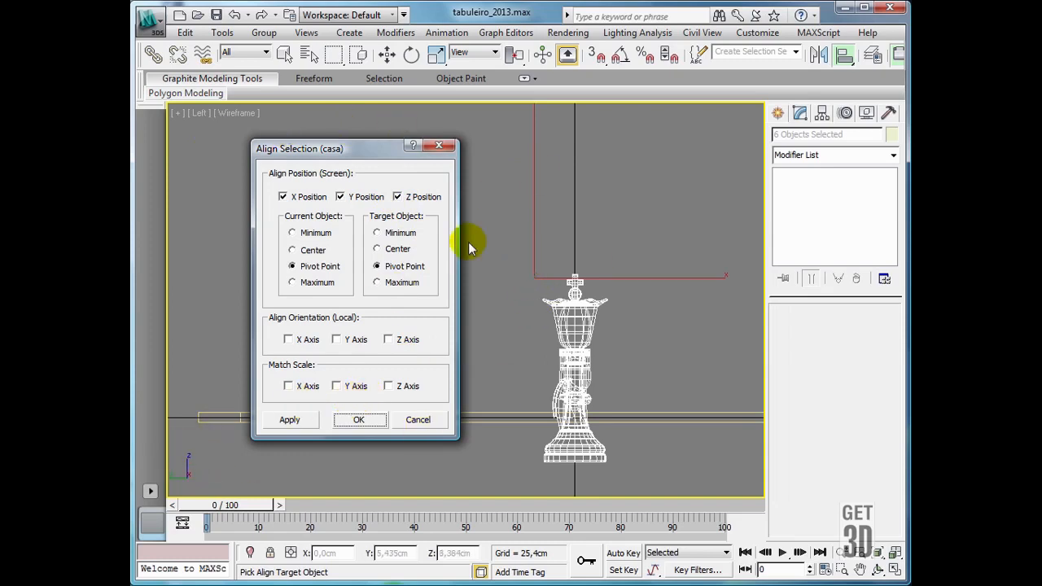
left_click(398, 198)
left_click(283, 197)
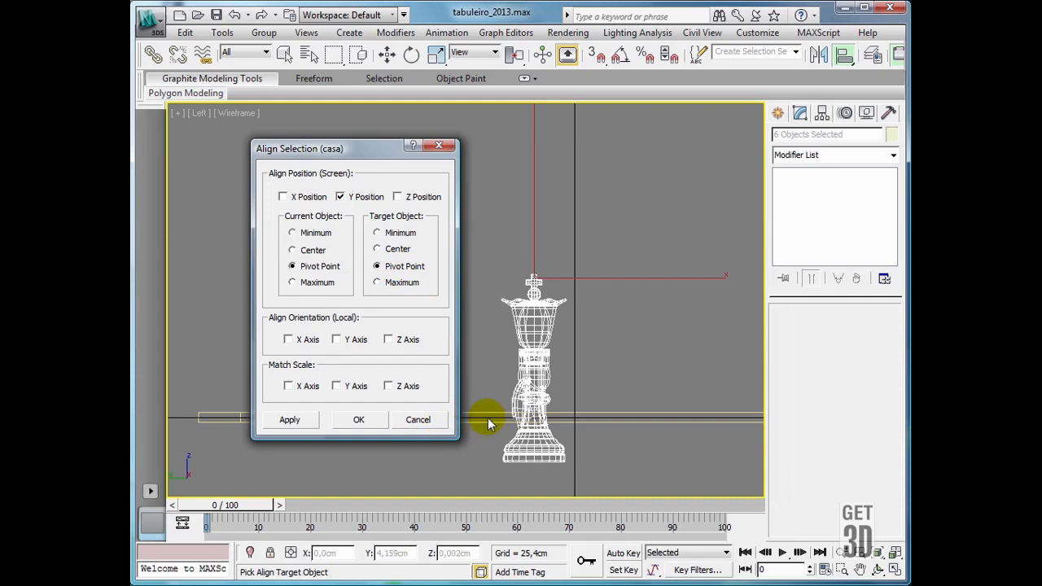
- Try aligning the pieces to the board's pivot point by their Center, Pivot Point and Maximum
left_click(292, 250)
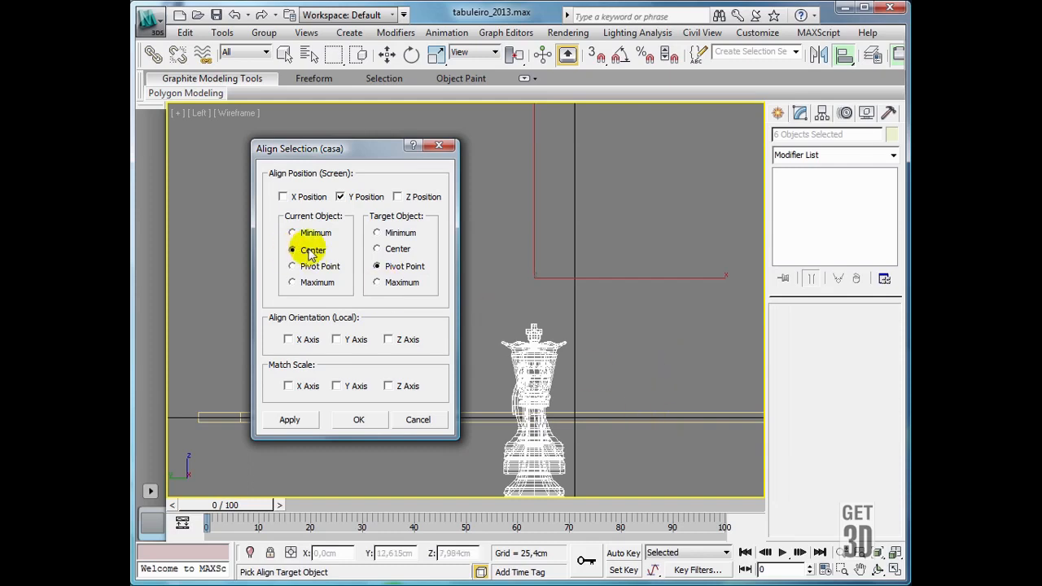
left_click(293, 266)
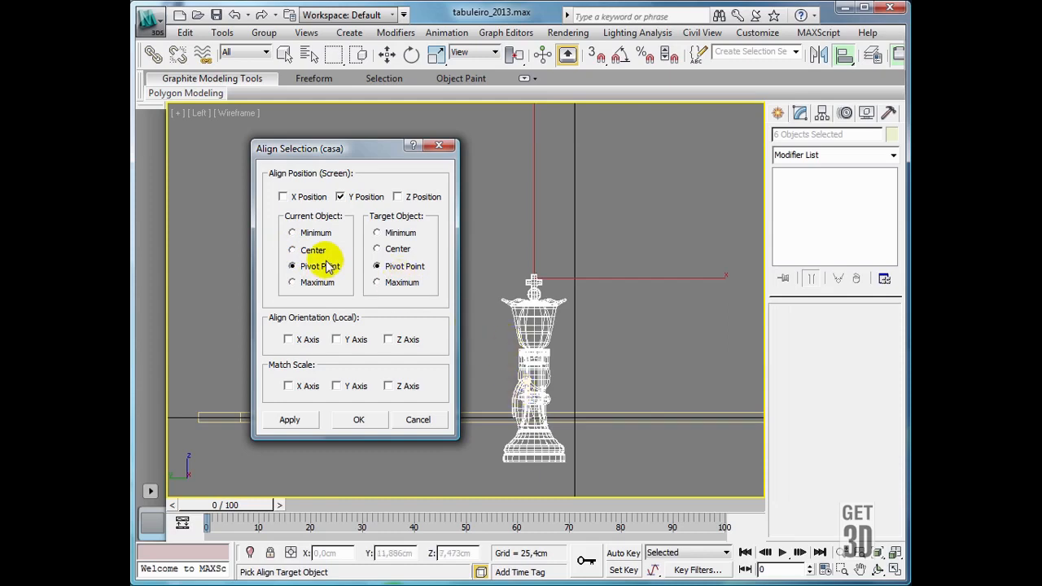
left_click(293, 249)
left_click(399, 272)
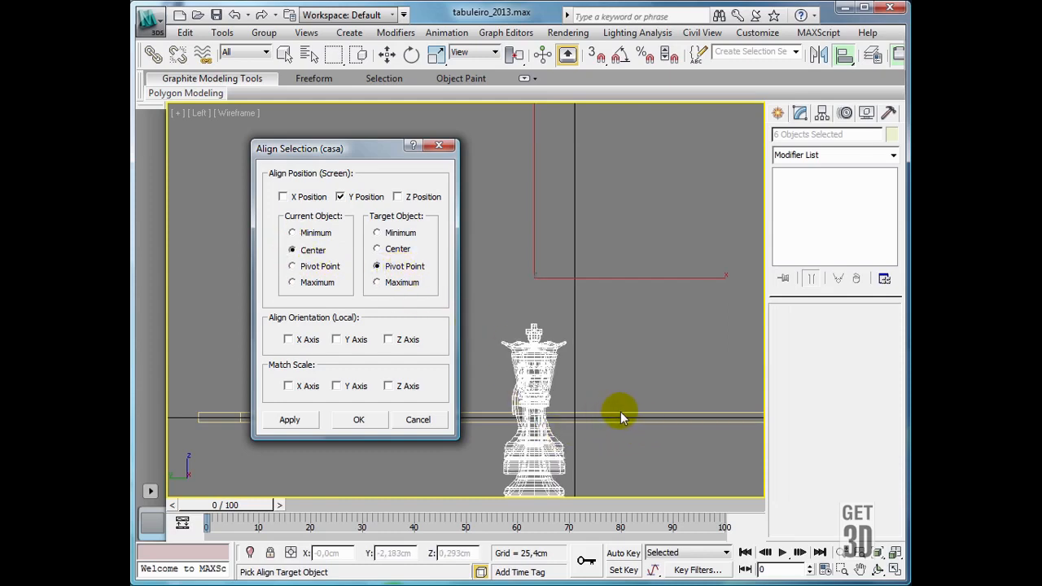
left_click(293, 282)
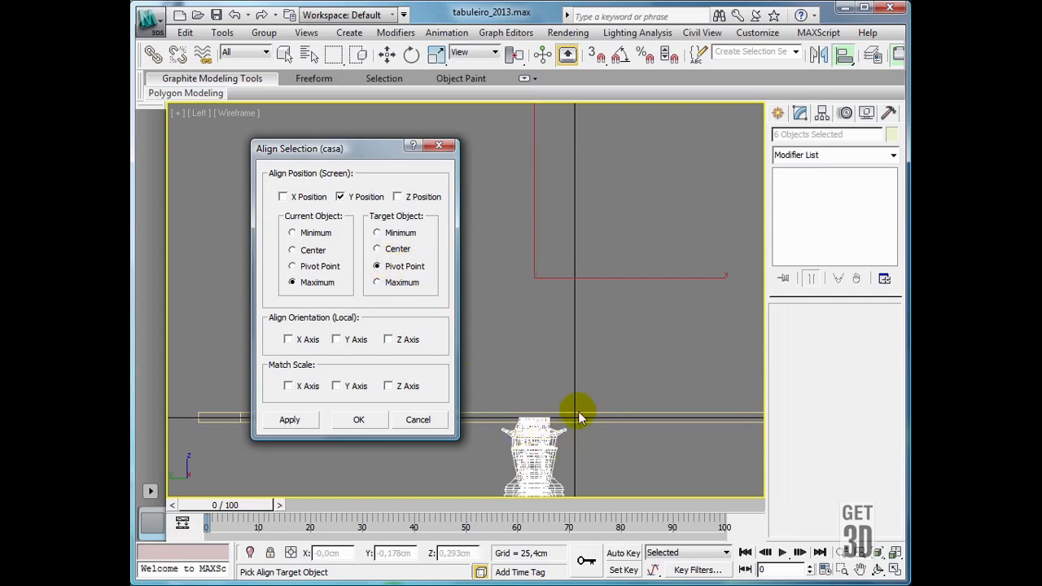
- Align the Minimum of the six pieces to the board's Pivot Point on screen Y, then deselect them
left_click(291, 234)
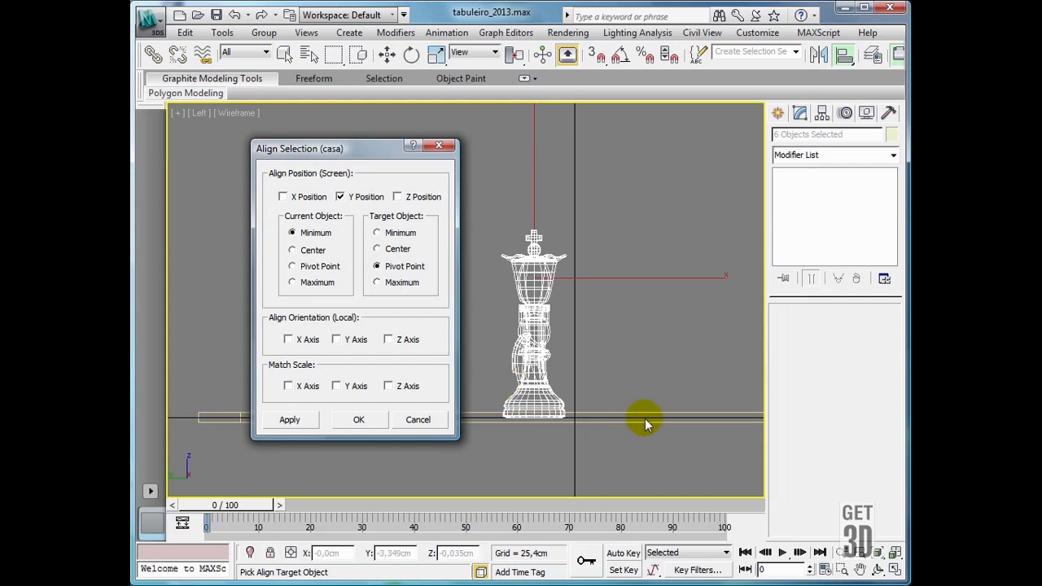
left_click(290, 420)
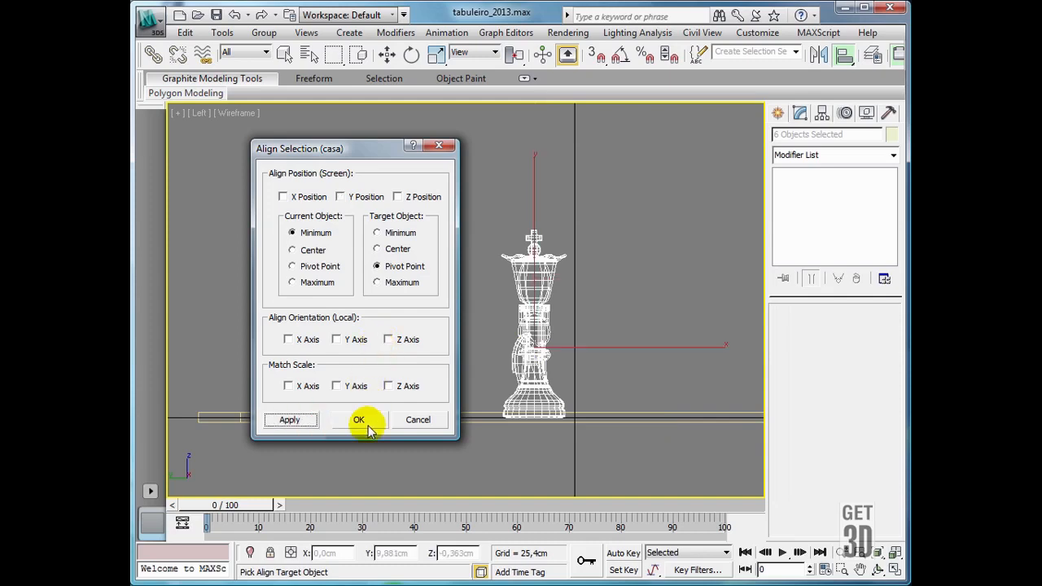
left_click(368, 426)
left_click(611, 367)
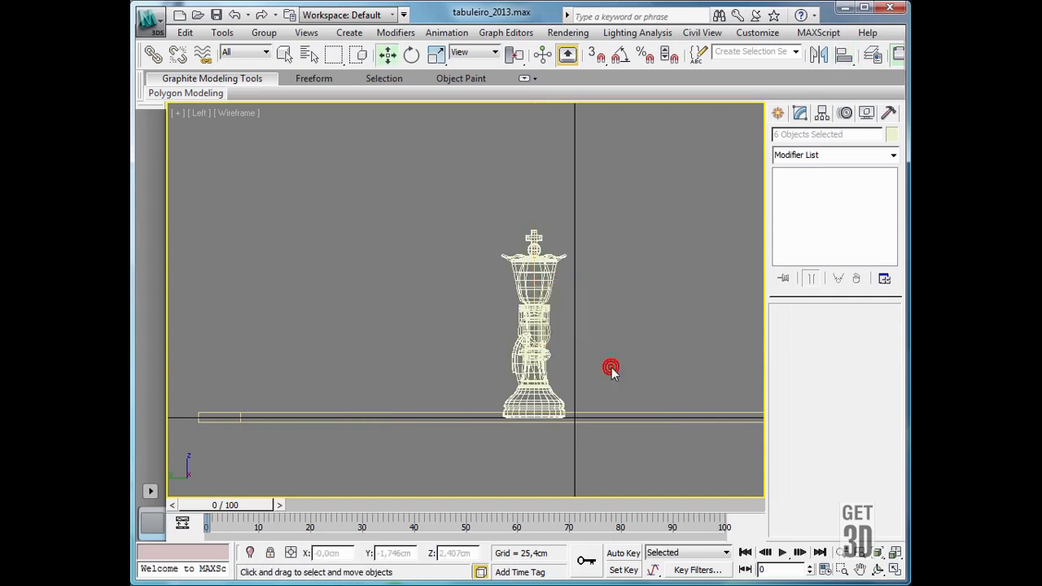
- Move the king horizontally to about Y -6.7 cm and the pawn to the opposite end of the board in the Left view
scroll(626, 368, "down", 3)
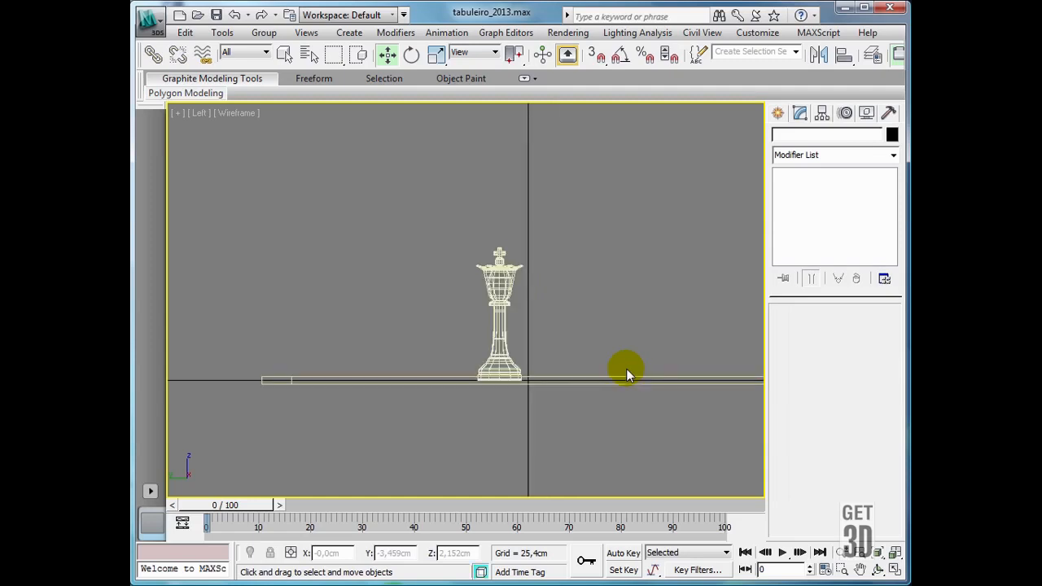
middle_click_drag(626, 376, 594, 363)
left_click(468, 364)
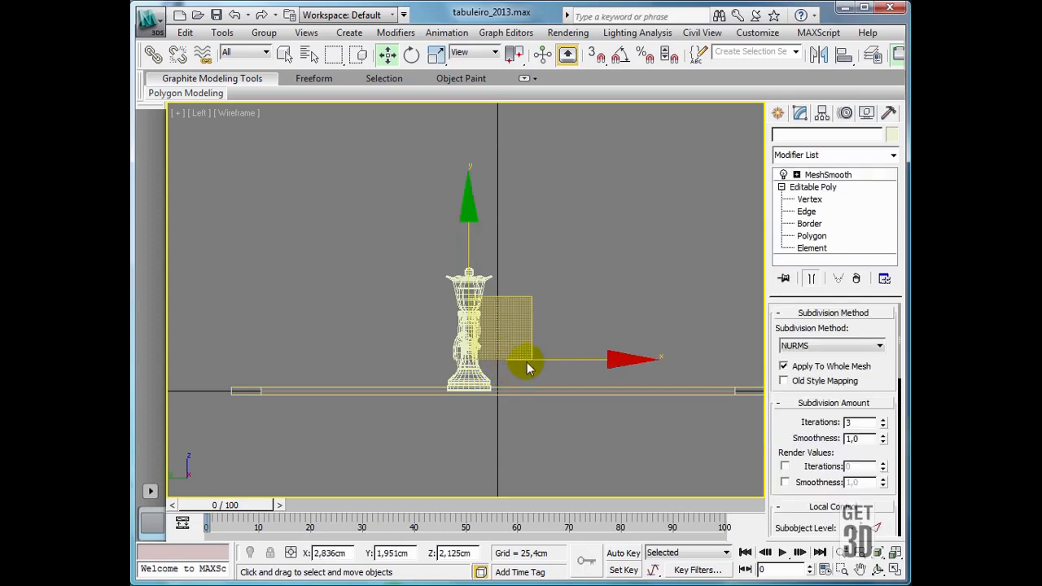
left_click_drag(526, 360, 651, 360)
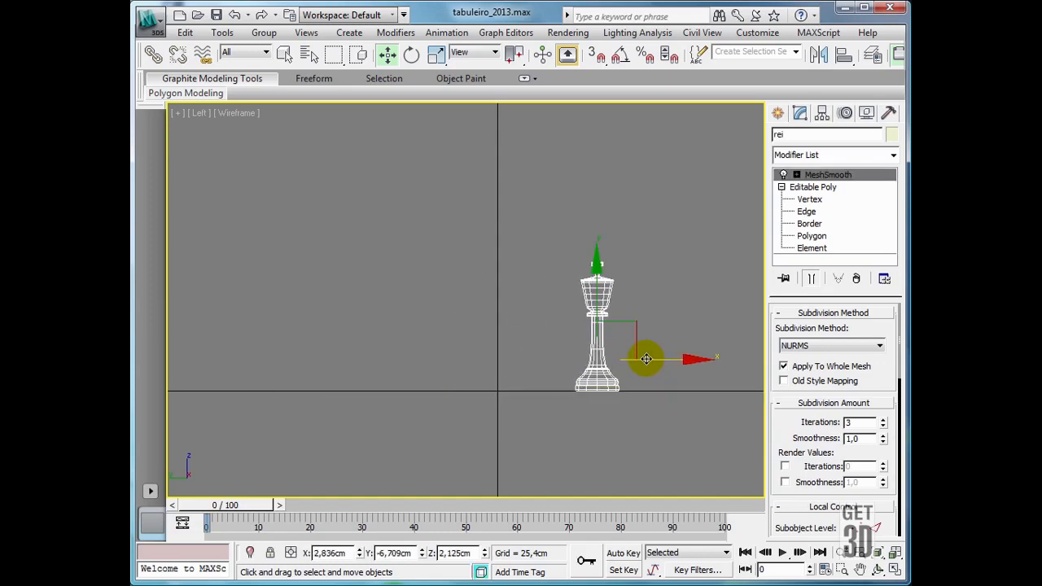
left_click(527, 372)
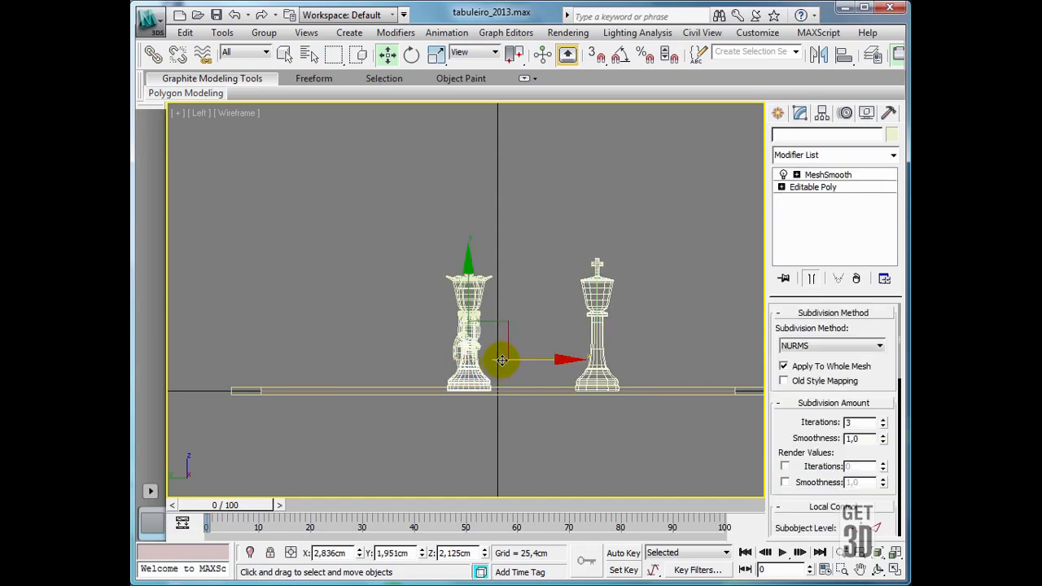
mouse_move(501, 360)
left_mouse_down()
mouse_move(347, 355)
mouse_move(486, 359)
left_mouse_up()
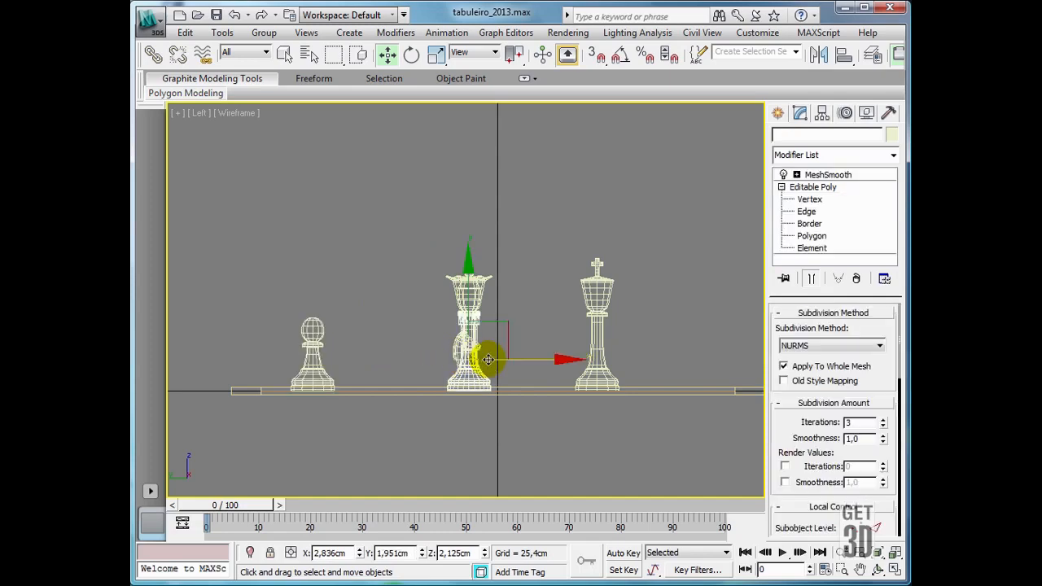
- Move the rook horizontally to about Y 7.9 cm, near the pawn, and the queen to about Y -3.3 cm, beside the king
left_click(495, 361)
left_click_drag(493, 360, 399, 360)
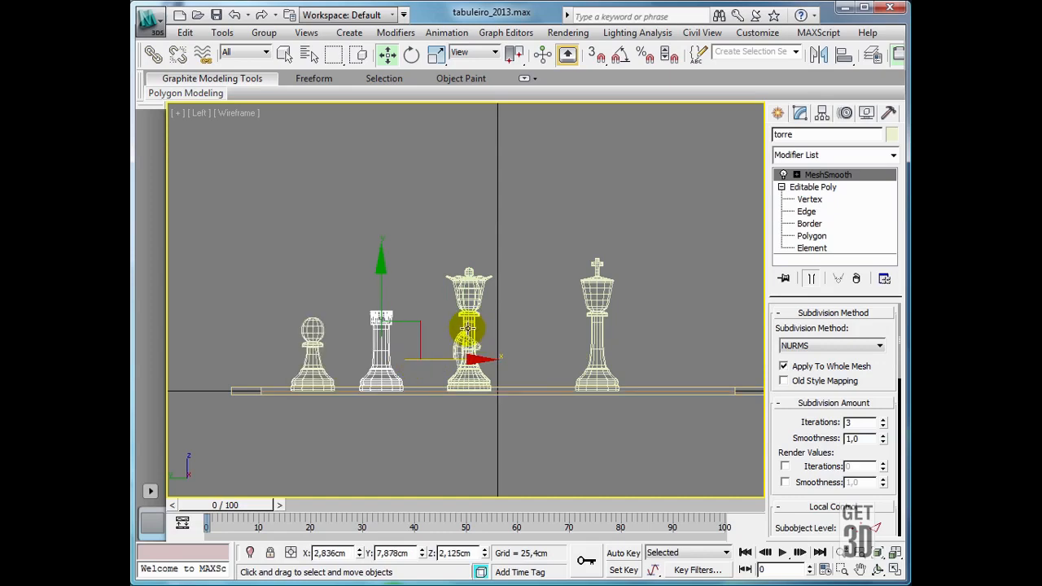
left_click(486, 359)
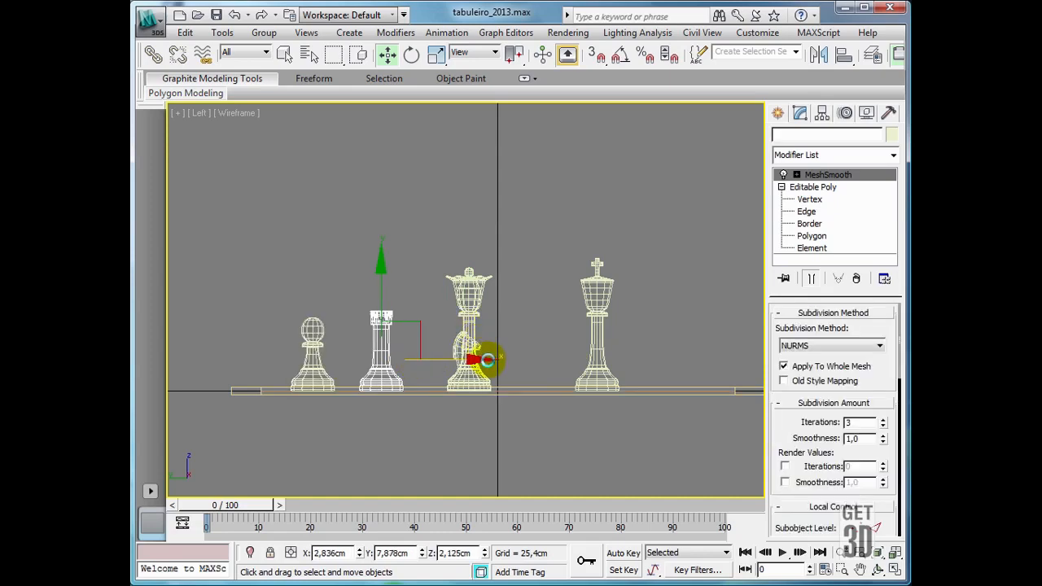
left_click(483, 365)
left_click_drag(505, 360, 586, 361)
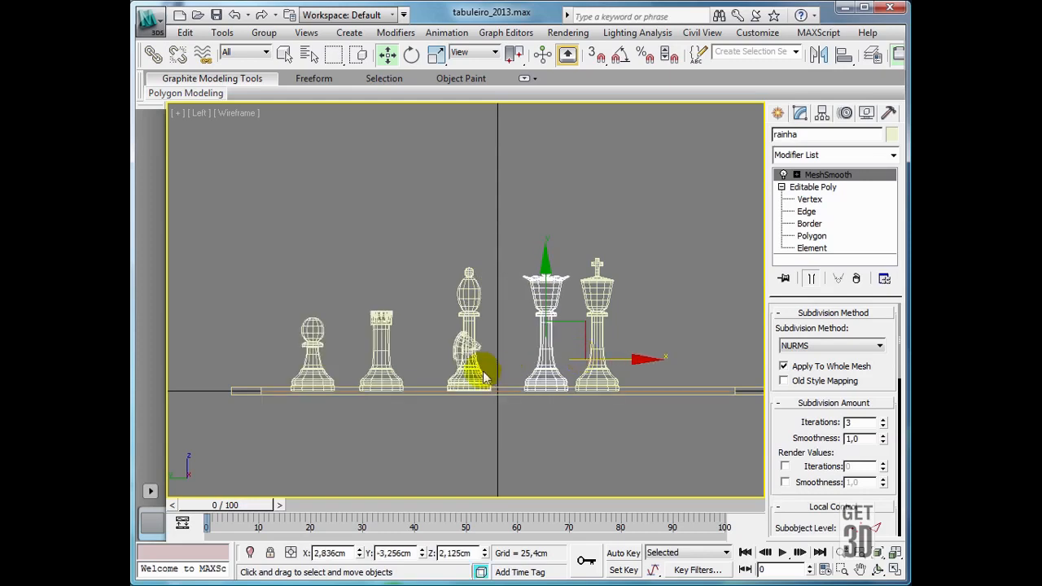
- Place the knight beside the rook and the bishop at about Y 0.3 cm beside the queen, spacing the row evenly, then deselect
left_click(458, 350)
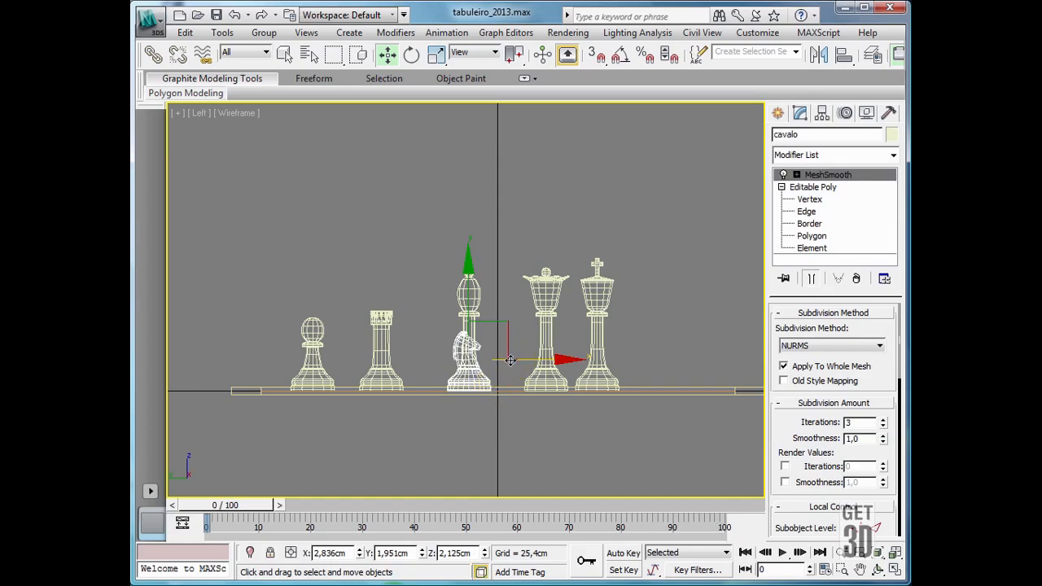
left_click_drag(518, 361, 481, 360)
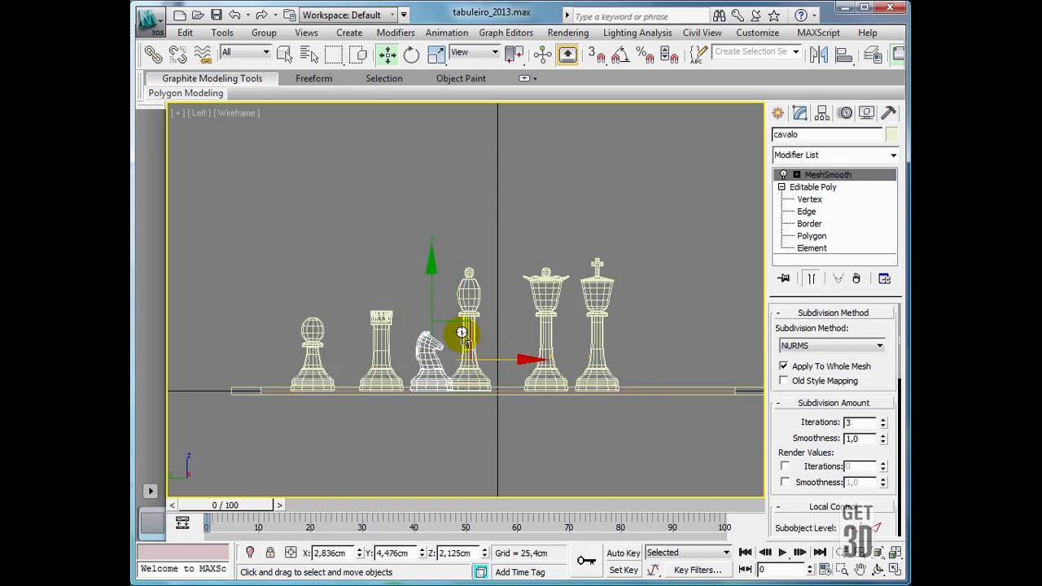
left_click(462, 335)
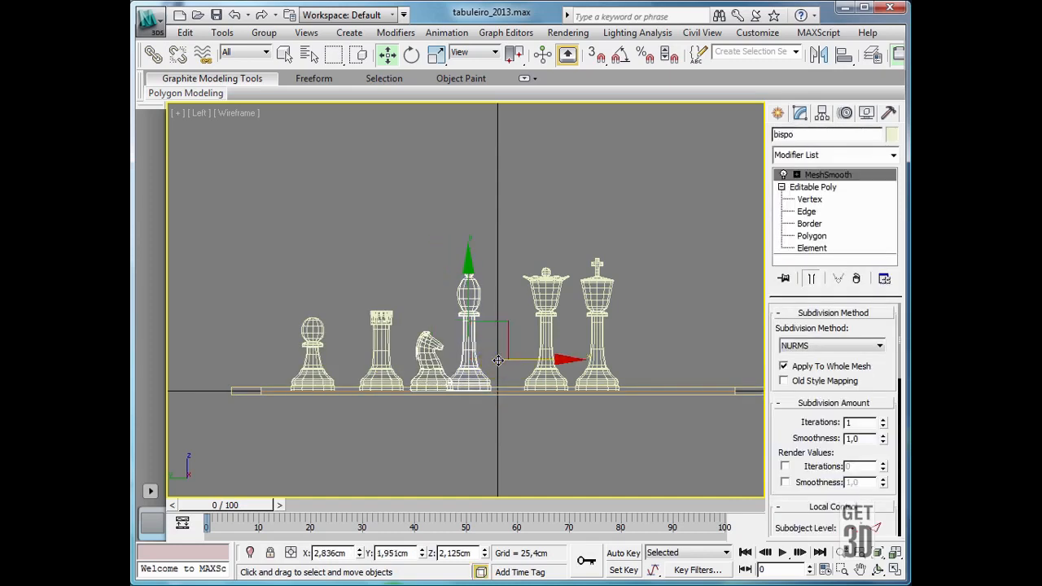
left_click_drag(497, 360, 518, 358)
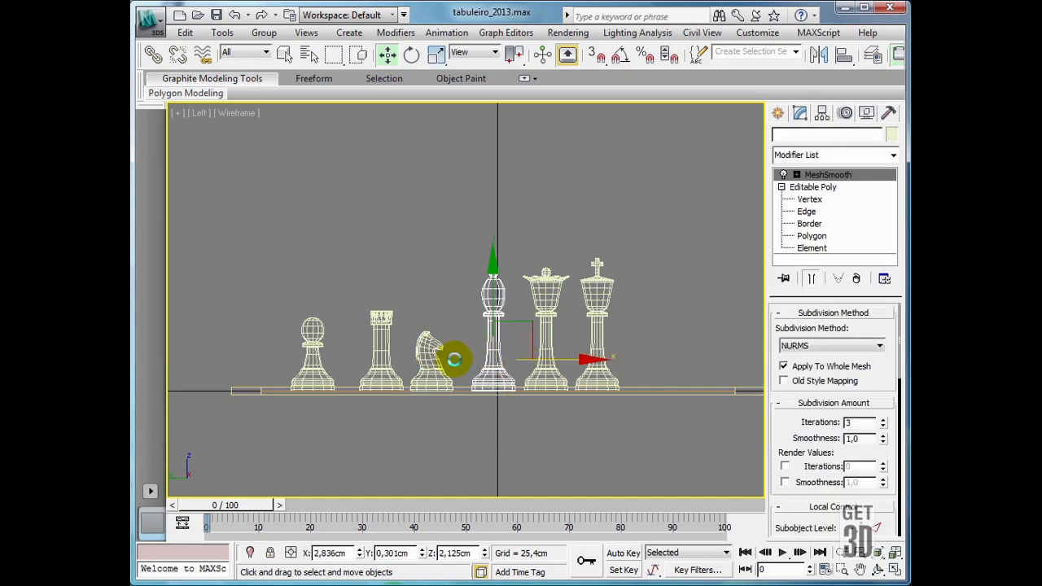
left_click(459, 360)
left_click_drag(465, 361, 471, 361)
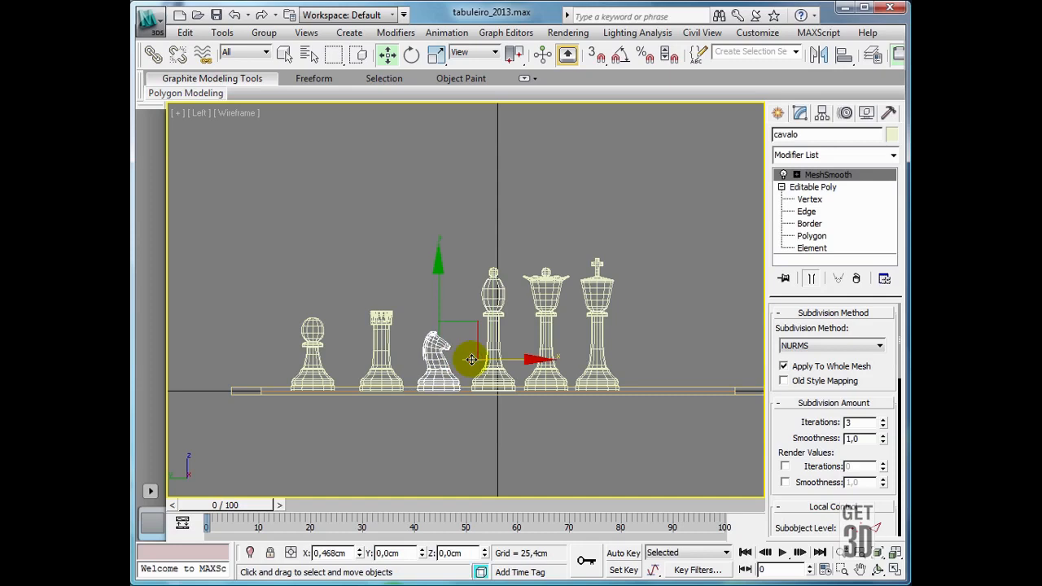
left_click(544, 228)
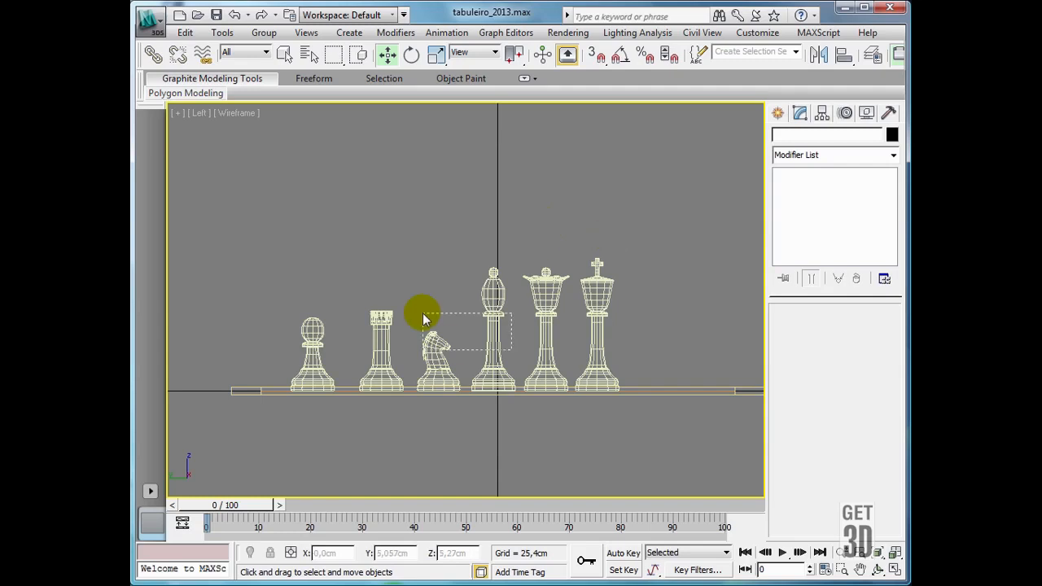
- Isolate the bishop and the queen for a side-by-side comparison, then deselect them
left_click(493, 326)
left_click(561, 341, "ctrl")
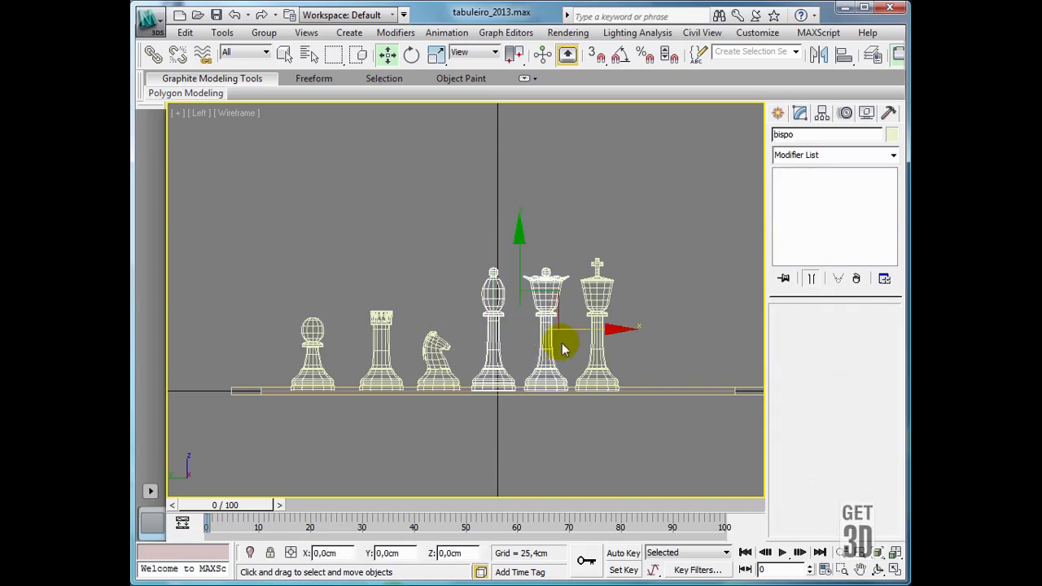
left_click(251, 553)
left_click(636, 315)
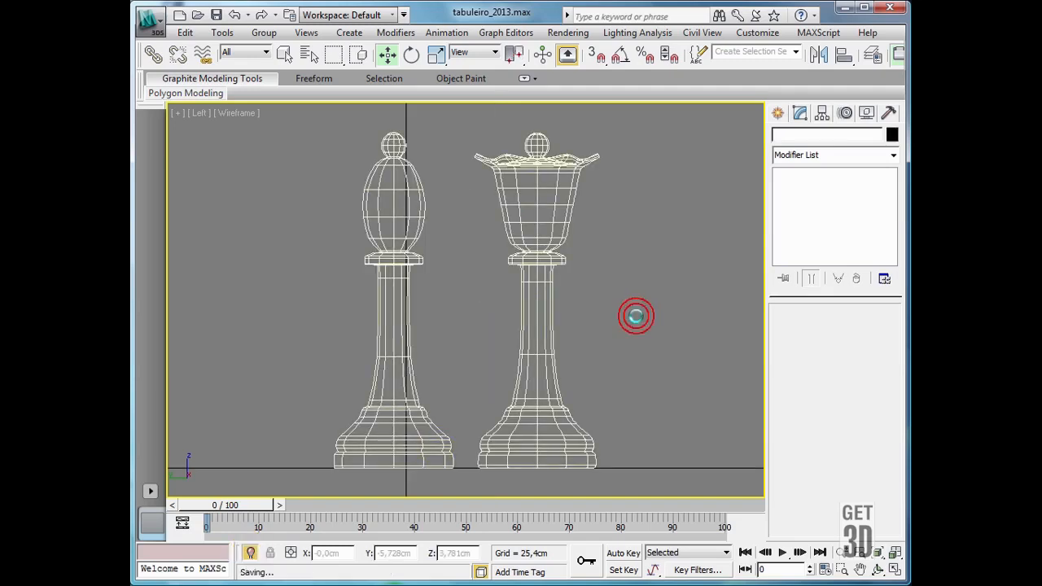
- Lower the bishop's head and collar vertices to about Z 5.5 cm to shorten its stem, then leave vertex editing and deselect the piece
left_click(397, 263)
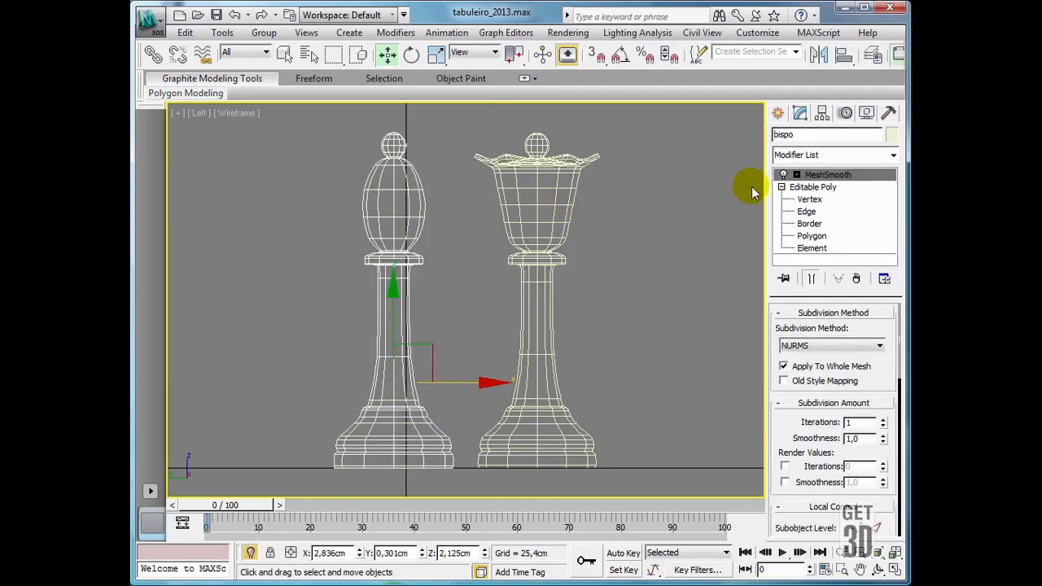
left_click(806, 200)
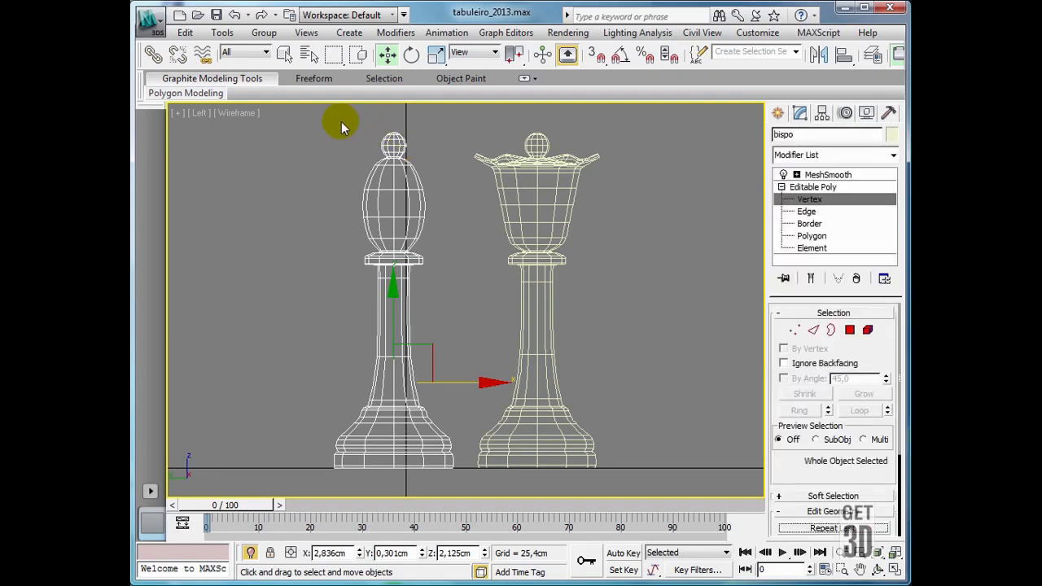
left_click_drag(324, 119, 461, 295)
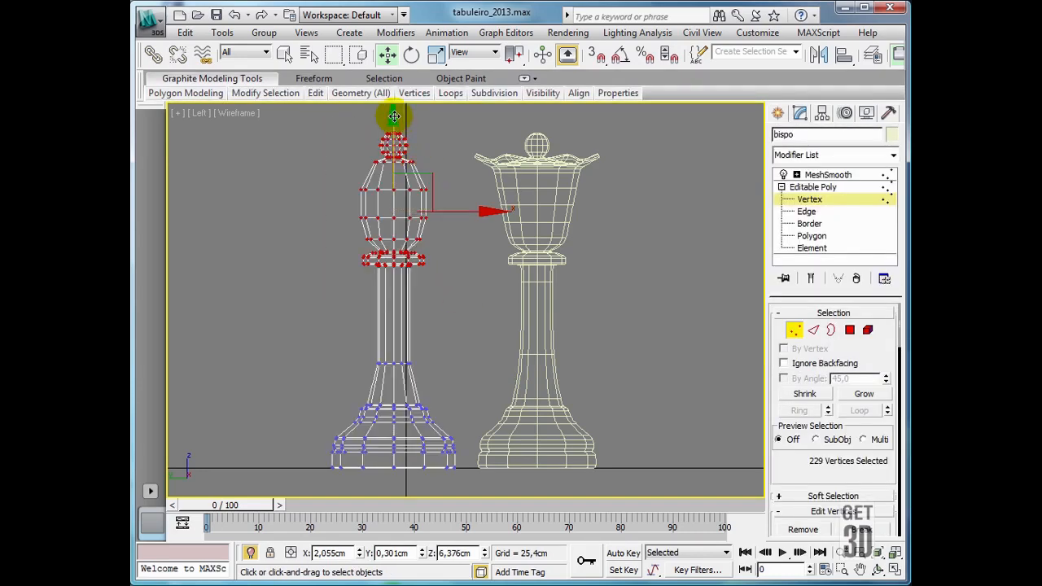
left_click_drag(394, 116, 395, 140)
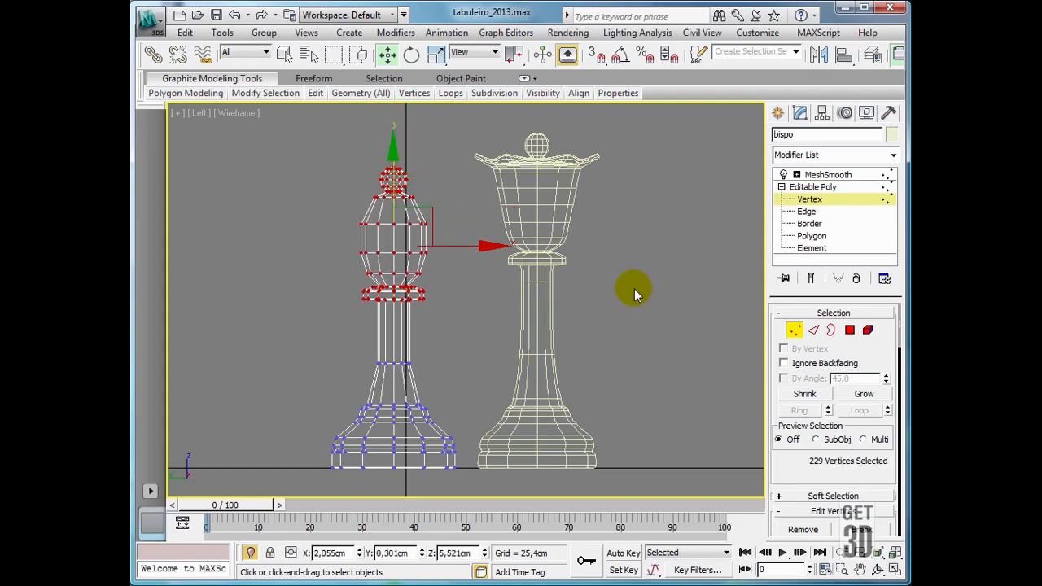
left_click(634, 288)
left_click(806, 200)
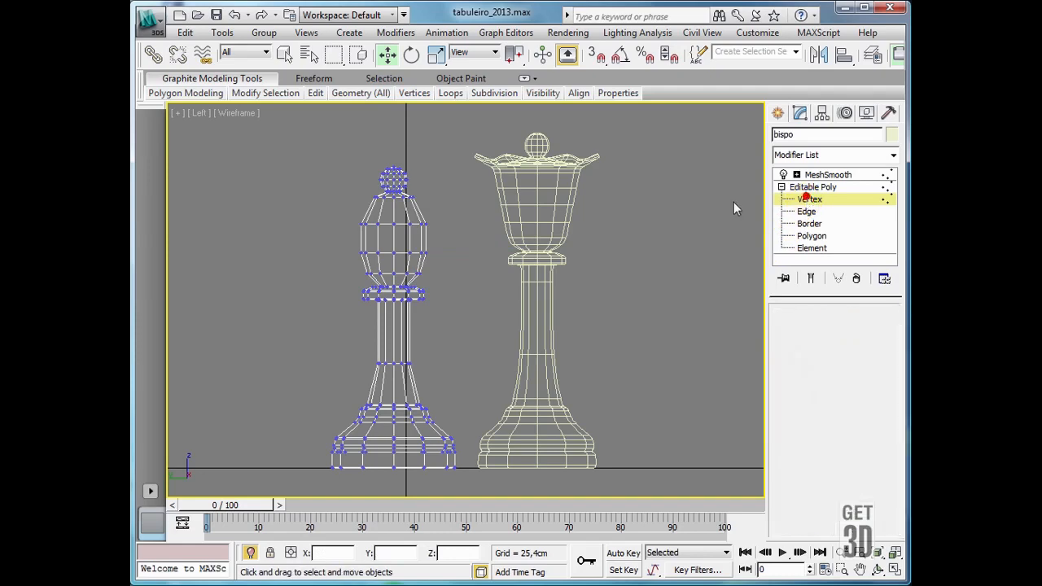
left_click(700, 203)
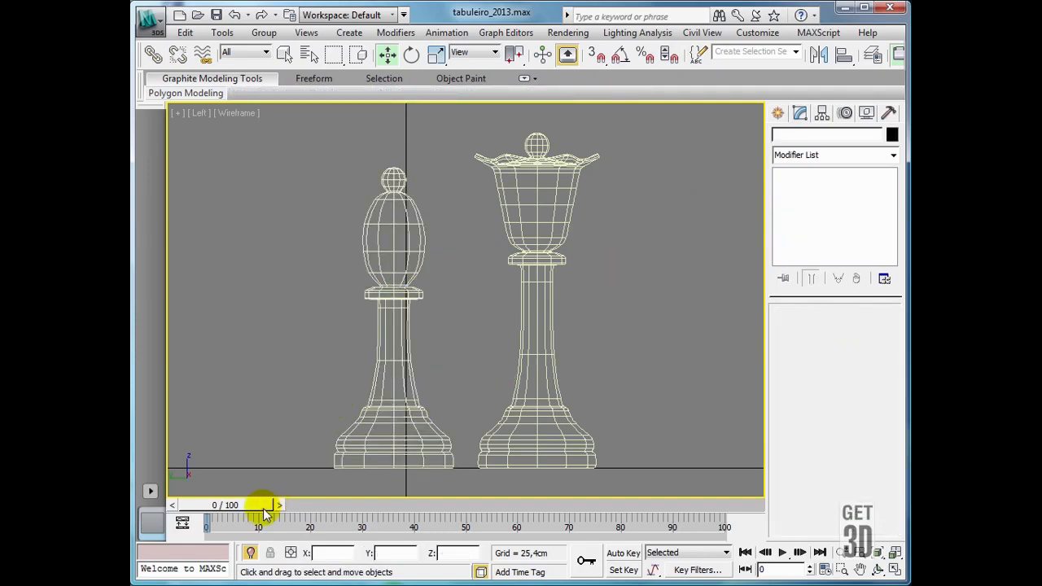
- Leave isolation so the board and all six chess pieces are shown again
left_click(250, 552)
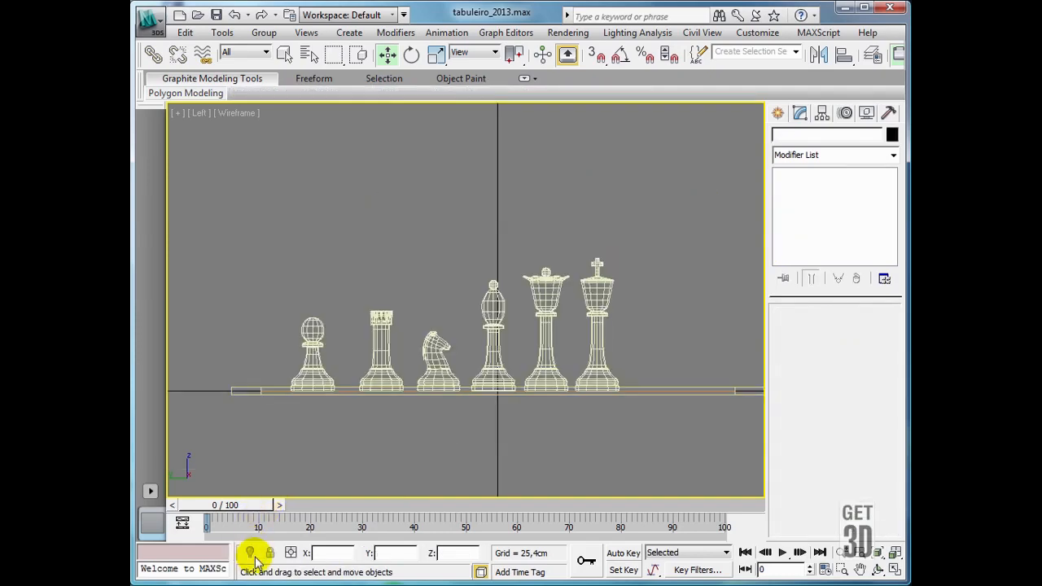
left_click(402, 456)
left_click_drag(290, 283, 493, 409)
left_click(465, 421)
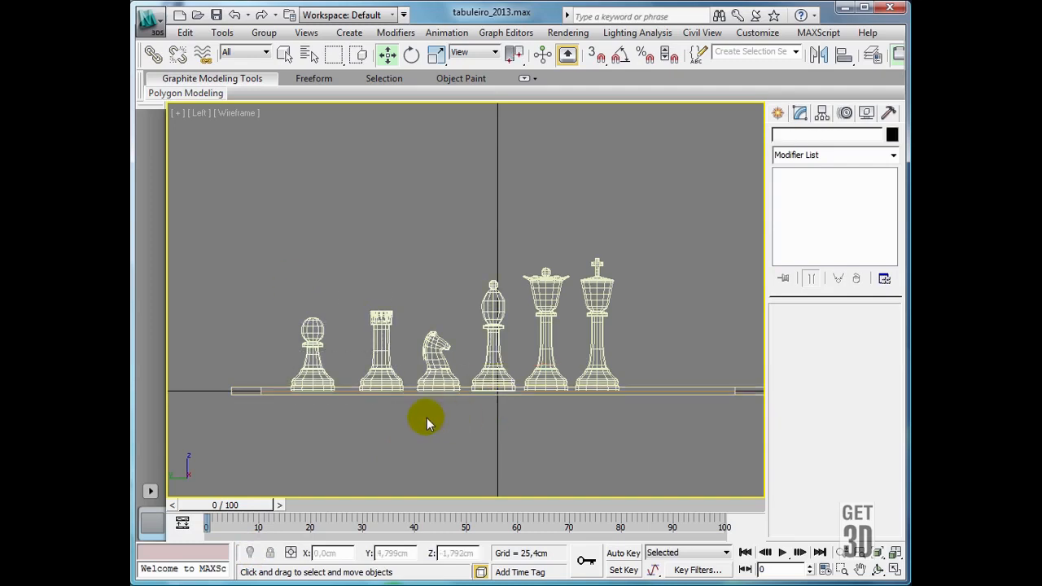
scroll(427, 419, "up", 4)
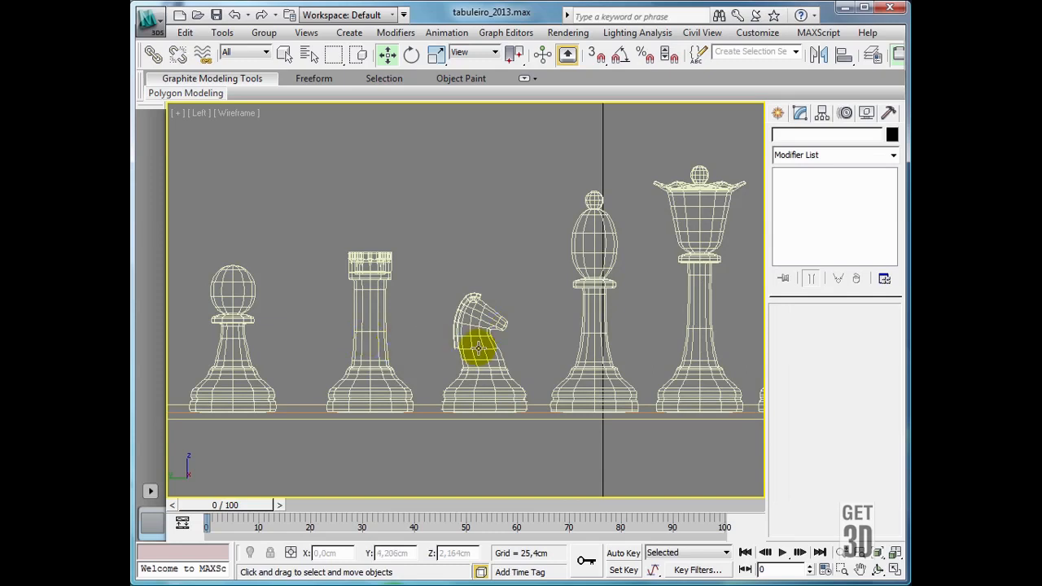
- Select the knight's head and neck vertices at the Editable Poly vertex level and raise them about 0.6 cm
left_click(477, 349)
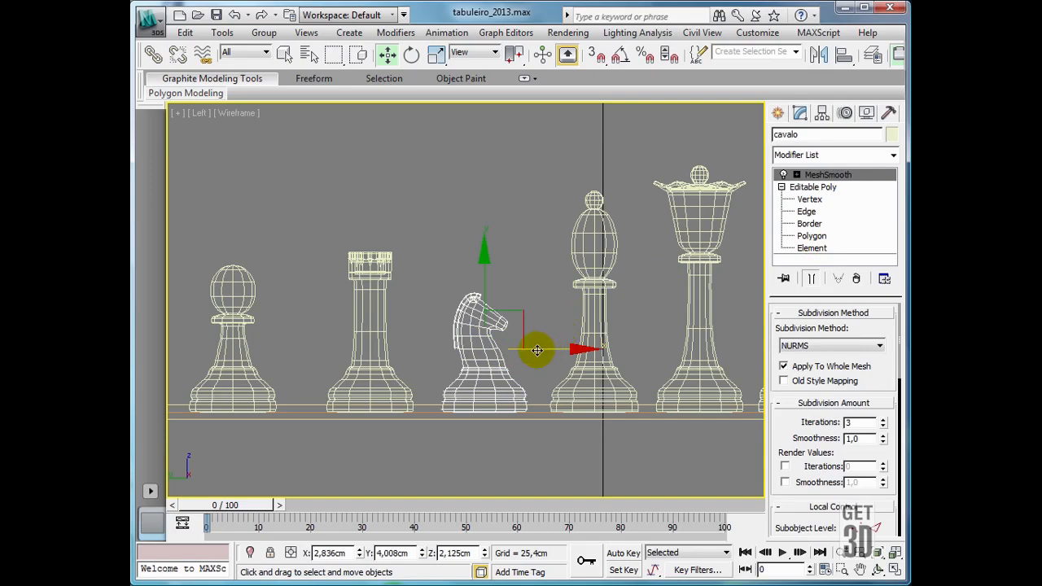
scroll(525, 356, "up", 2)
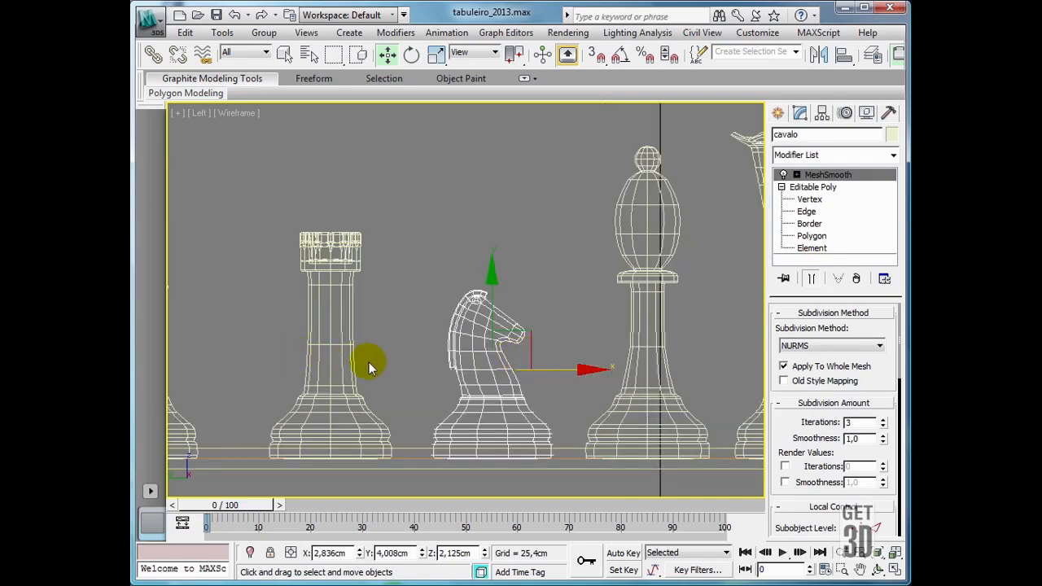
middle_click_drag(423, 353, 517, 350)
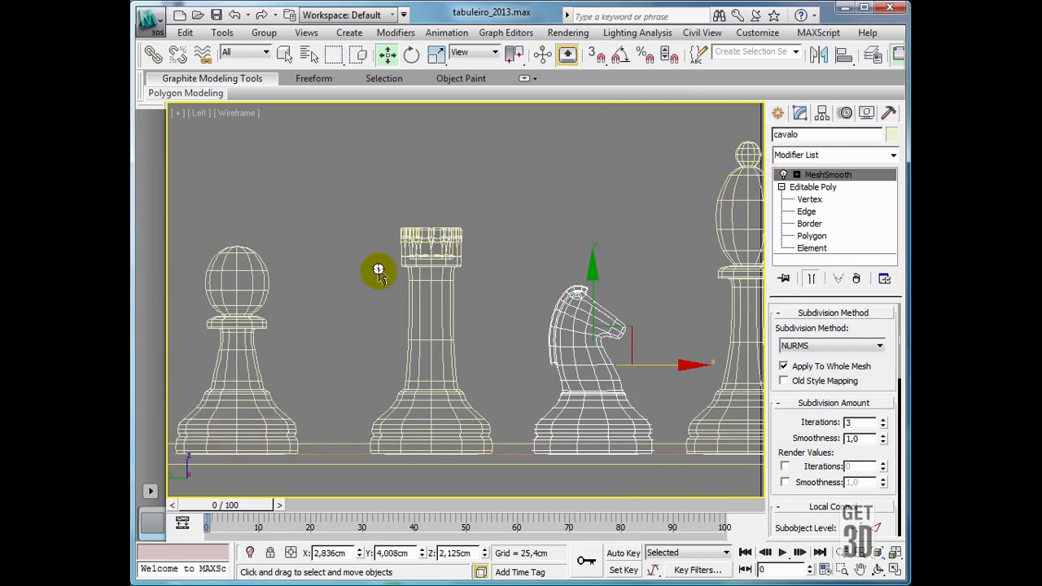
left_click(810, 199)
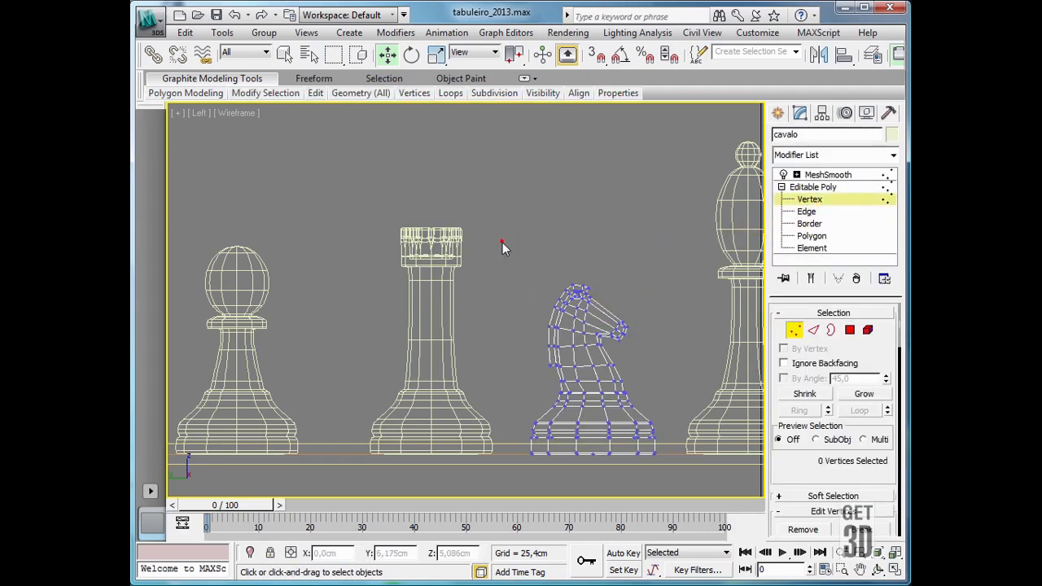
left_click_drag(502, 241, 665, 390)
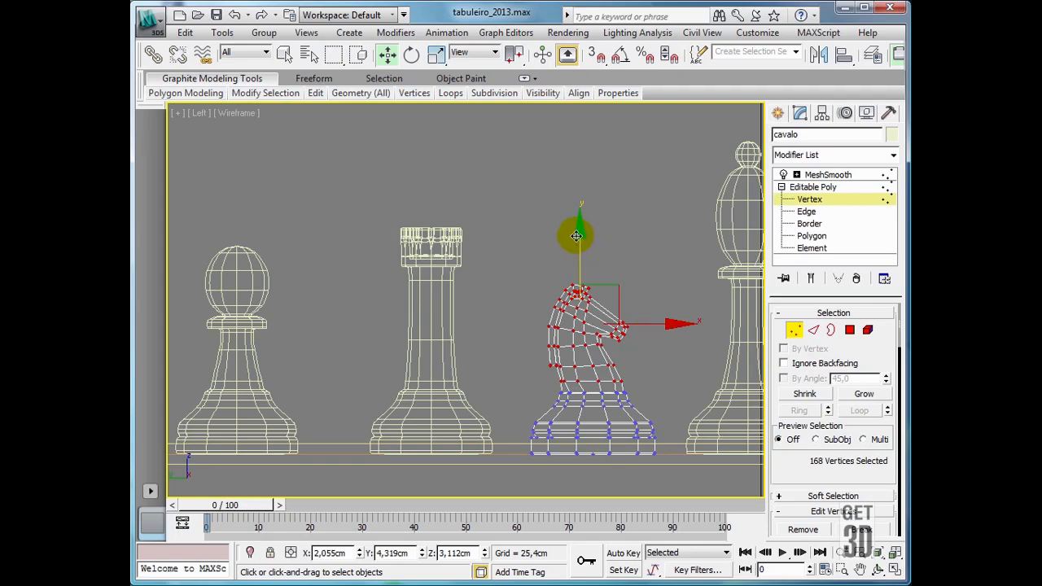
left_click_drag(582, 249, 579, 221)
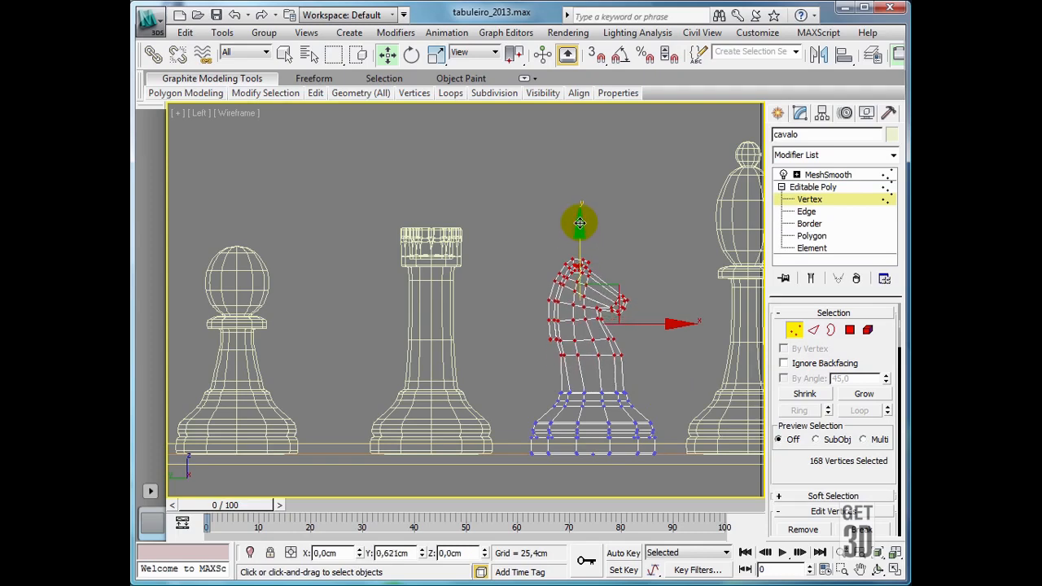
- Scale up the knight's head and neck uniformly and raise them about 0.1 cm, then leave vertex editing and deselect the piece
left_click(436, 54)
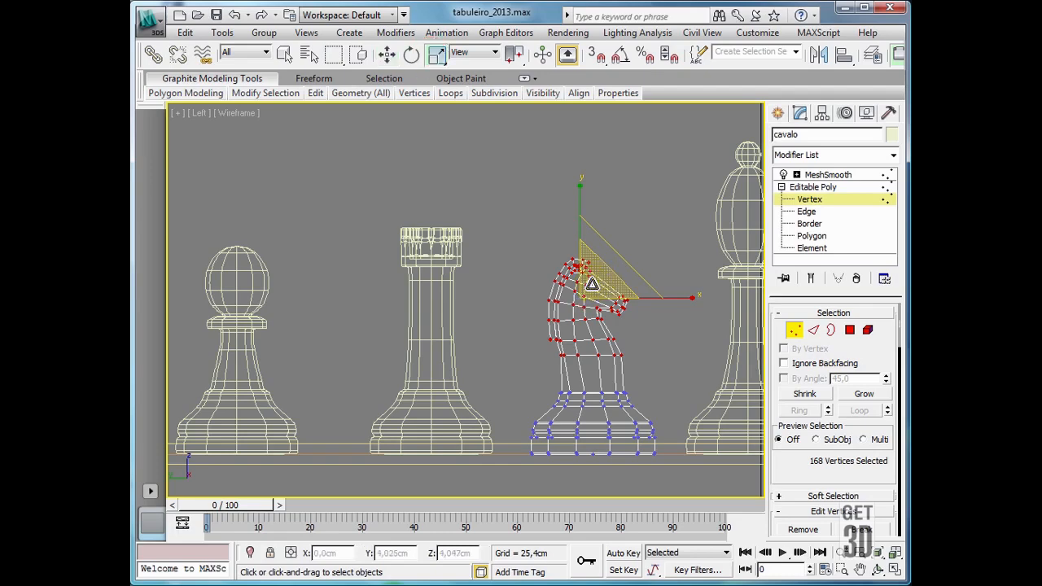
left_click_drag(594, 281, 615, 247)
left_click(387, 54)
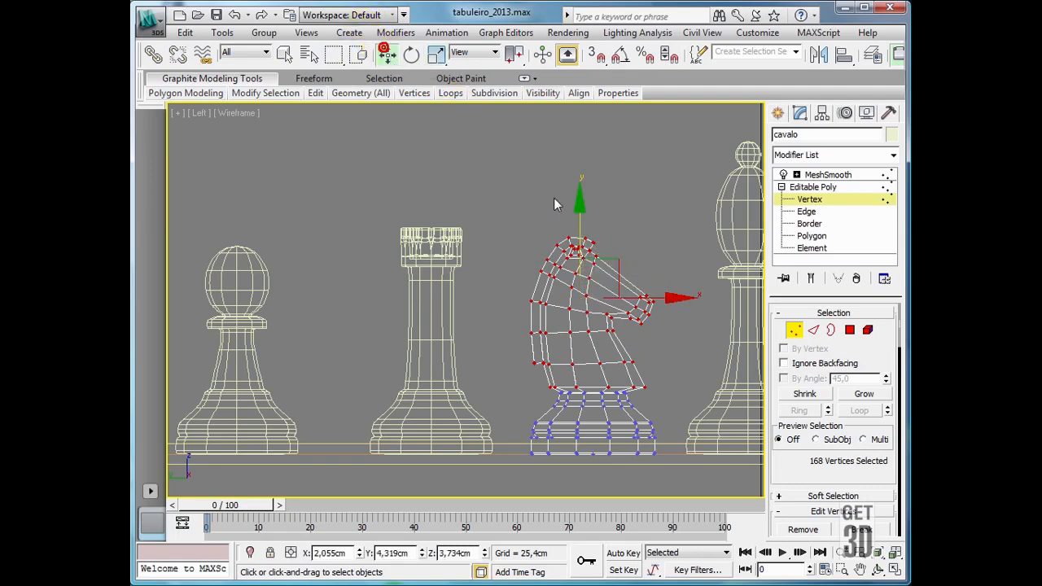
left_click_drag(581, 206, 580, 201)
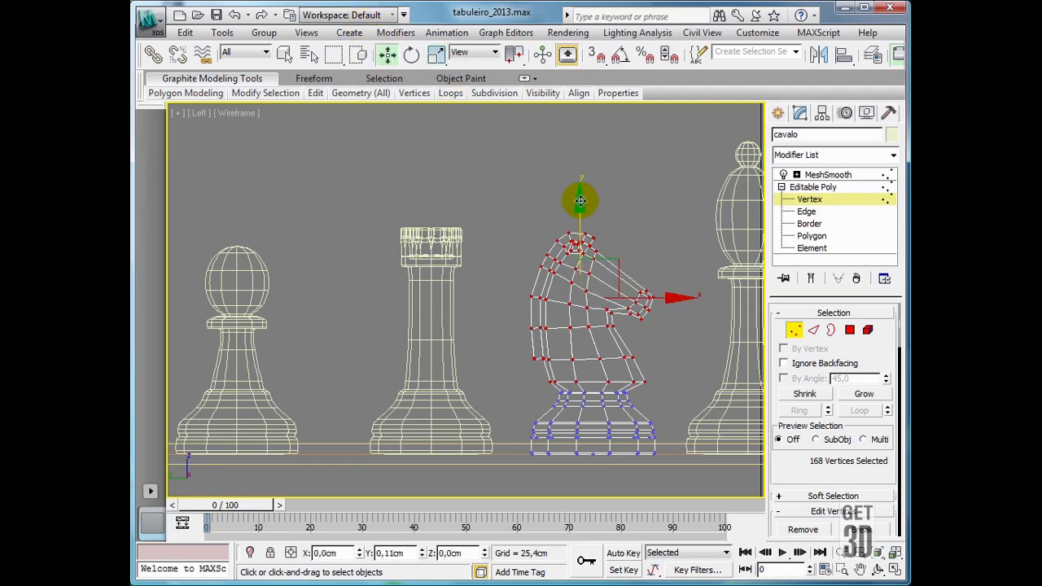
left_click(508, 274)
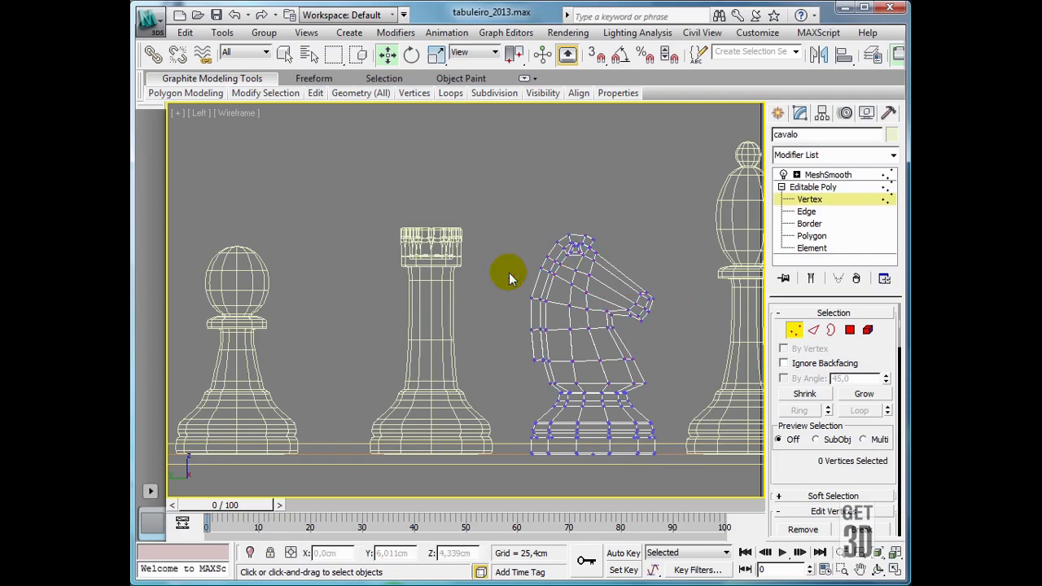
left_click(506, 289)
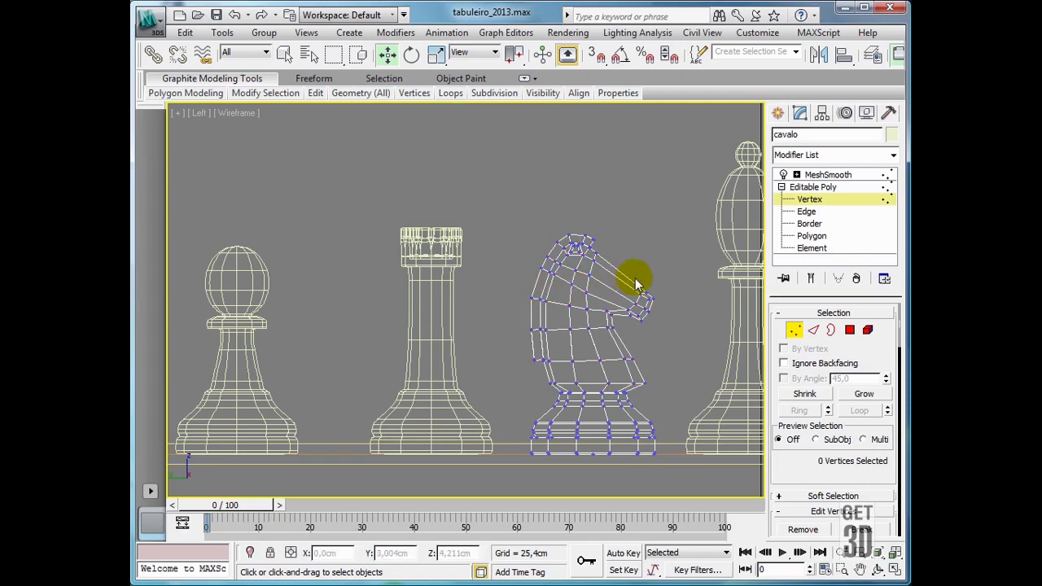
left_click(810, 200)
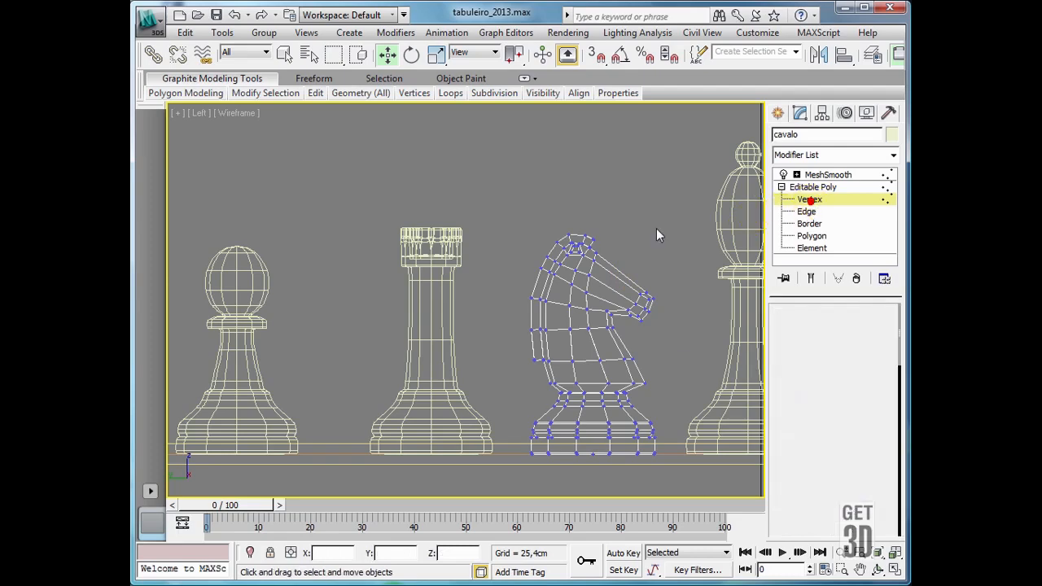
left_click(670, 296)
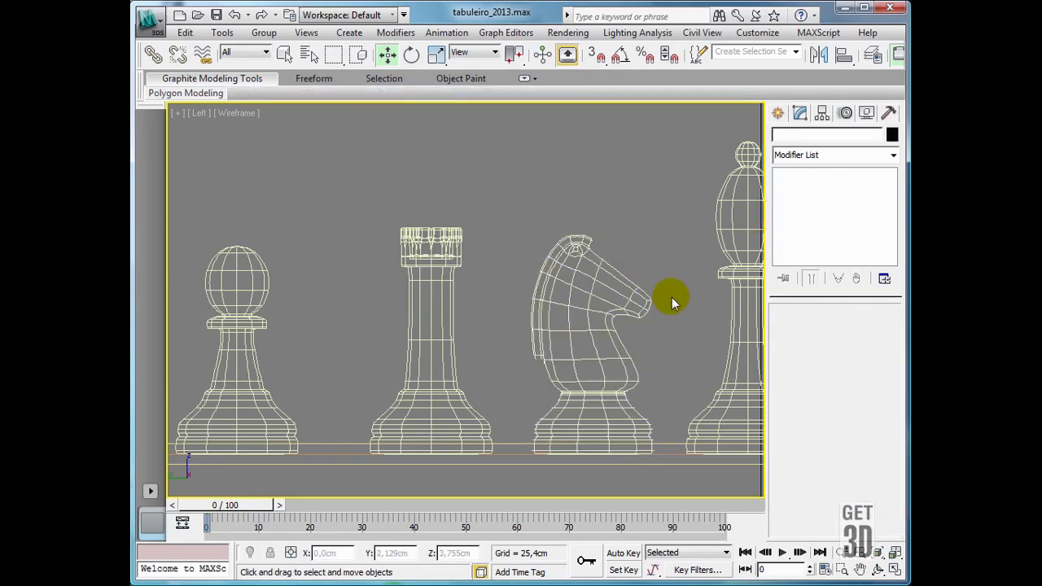
- Compare the heights of the whole row of pieces, then return to the four-viewport layout with the Perspective view active
middle_click_drag(670, 297, 578, 291)
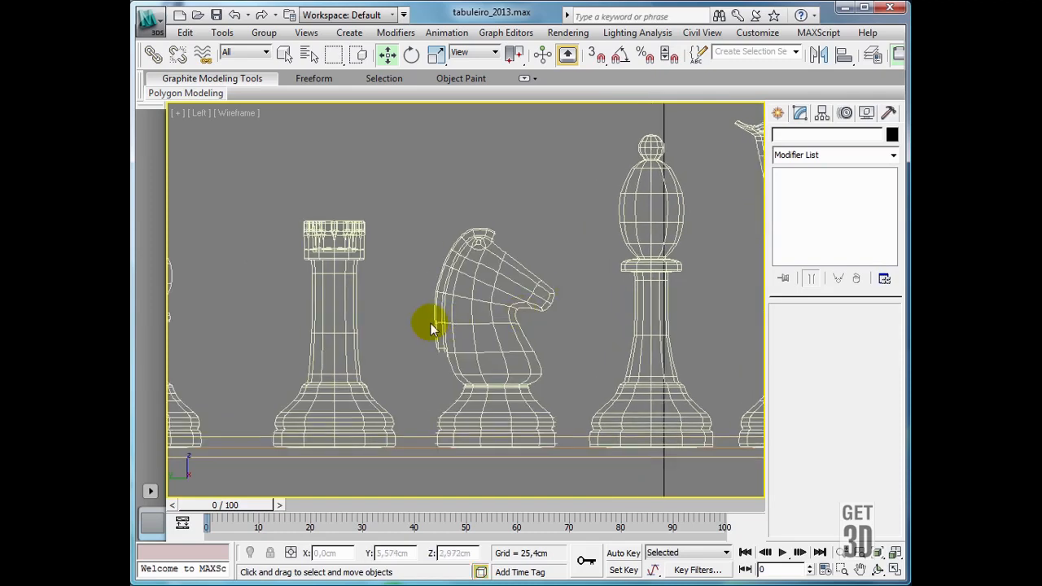
scroll(429, 322, "down", 3)
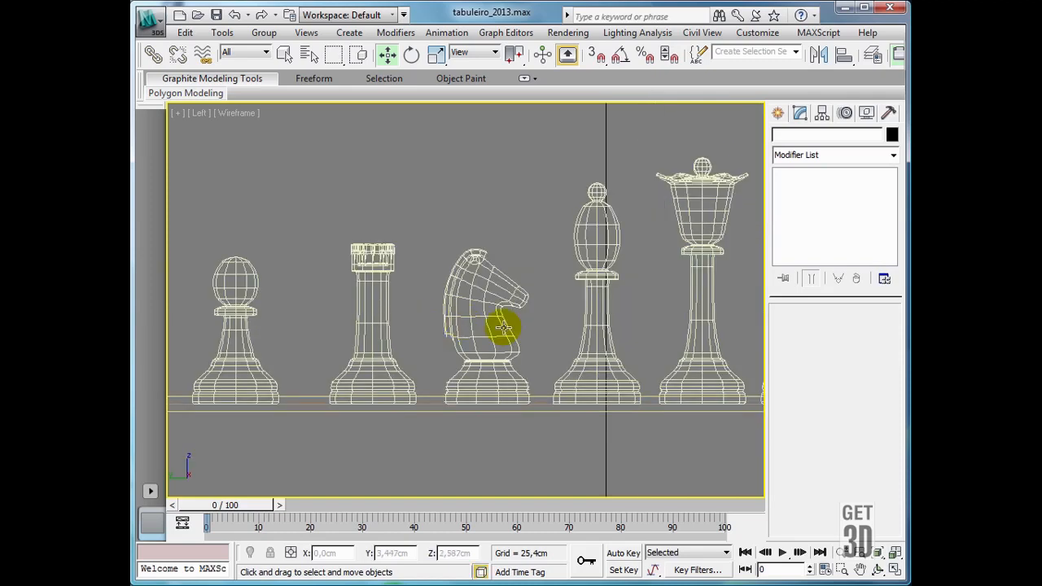
scroll(503, 326, "down", 2)
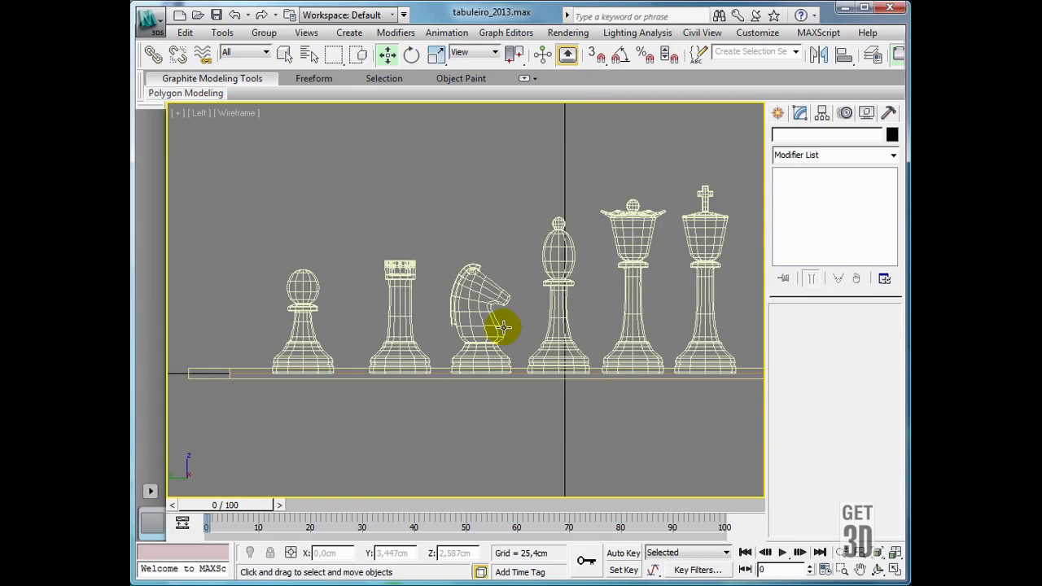
left_click(895, 569)
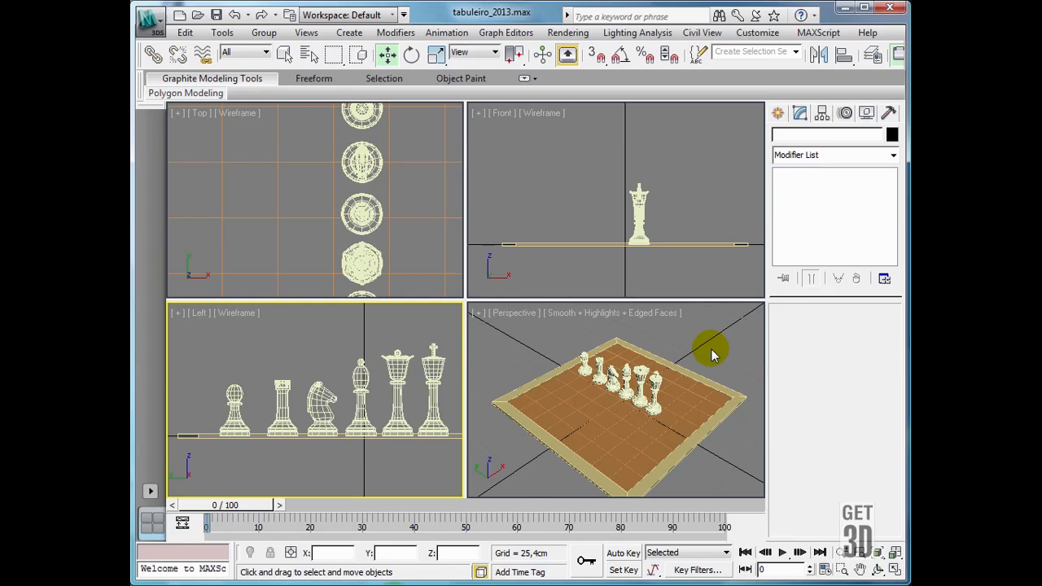
left_click(711, 349)
key("alt+w")
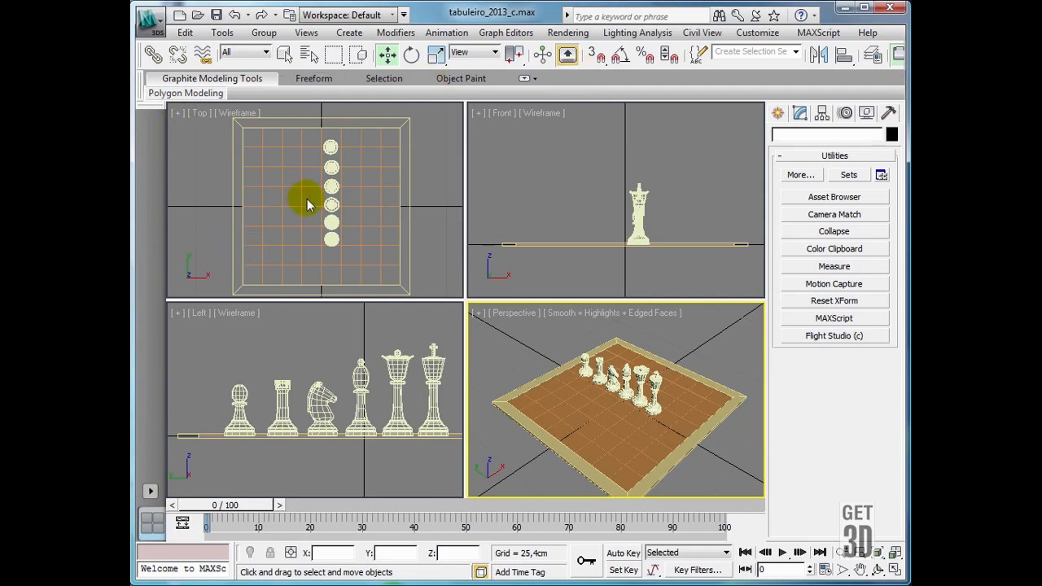
- Open the reference image Xadrez-Robo_281474p.jpg from the Asset Browser's sceneassets\images folder, then close the browser
left_click(834, 197)
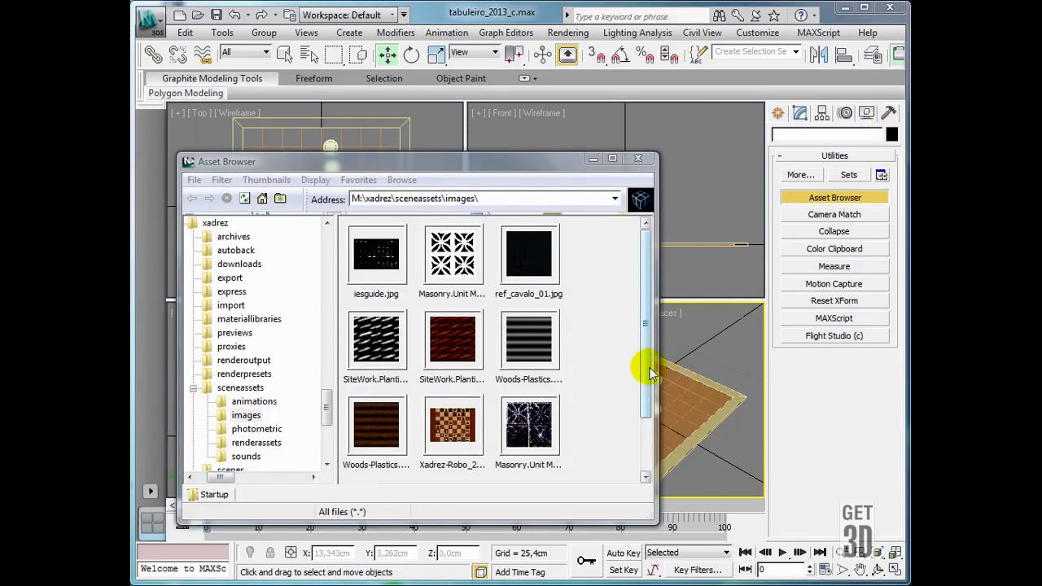
double_click(461, 429)
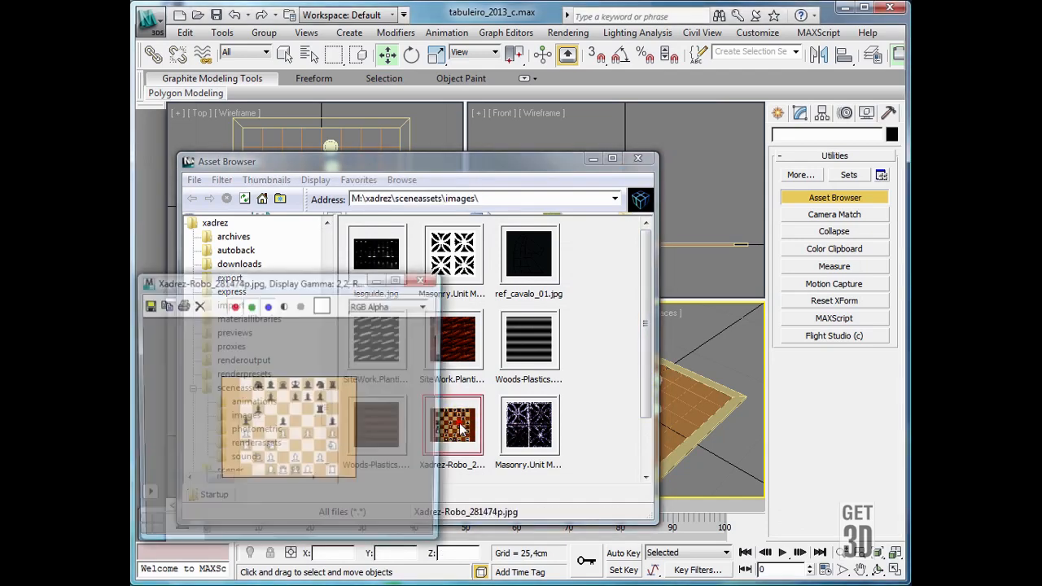
left_click(649, 165)
left_click(647, 162)
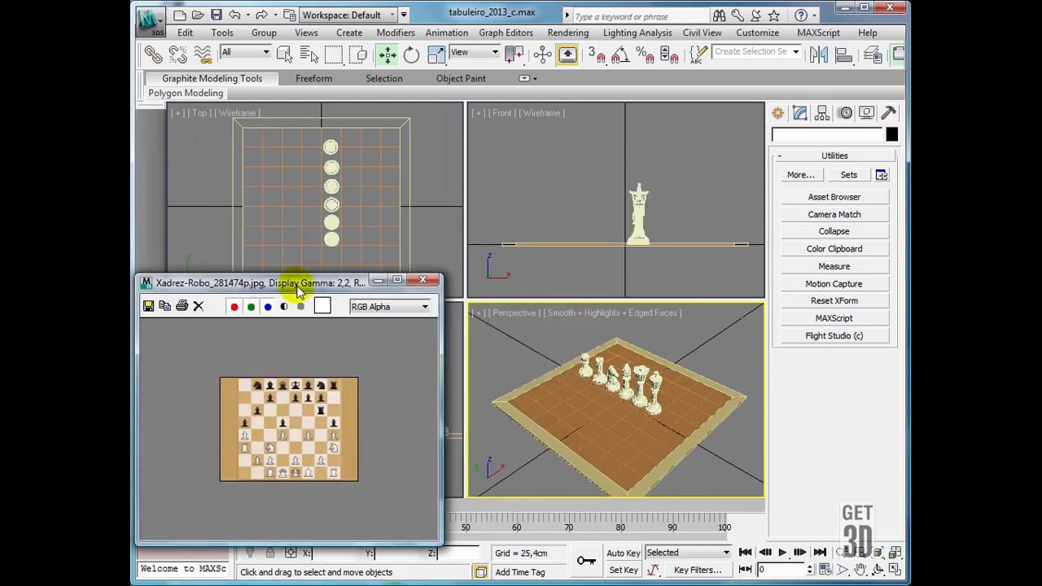
- Shrink the reference image window, maximize the Perspective viewport and place the image beside the board without covering the pieces
left_click_drag(296, 285, 549, 189)
left_click_drag(683, 446, 545, 369)
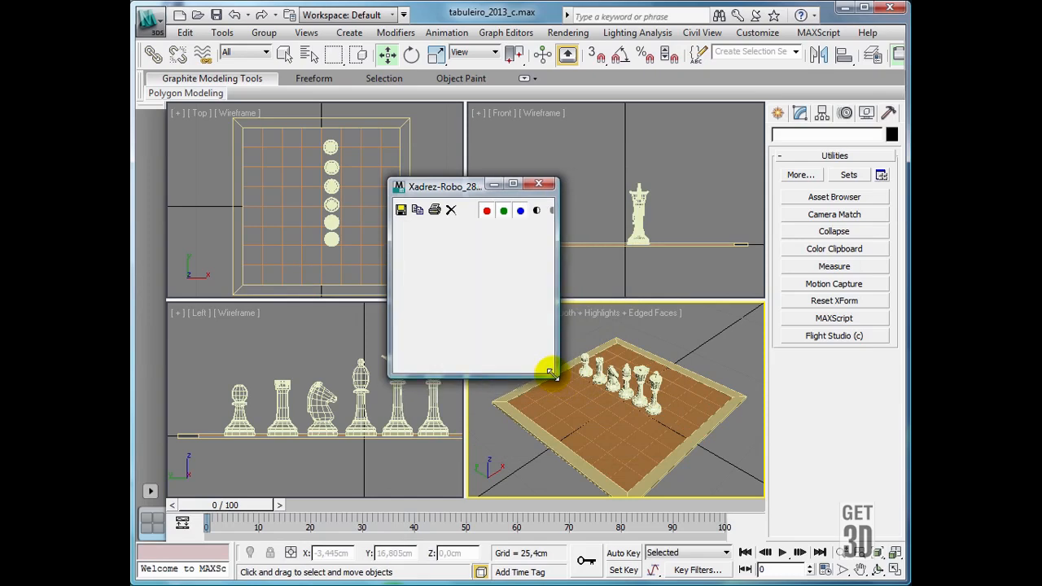
left_click_drag(465, 186, 564, 126)
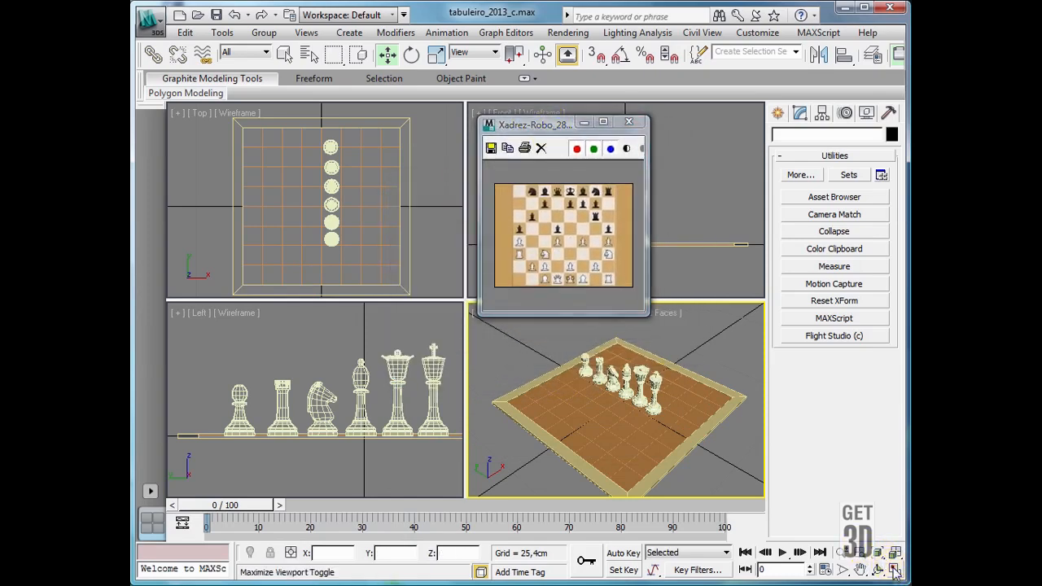
left_click(890, 566)
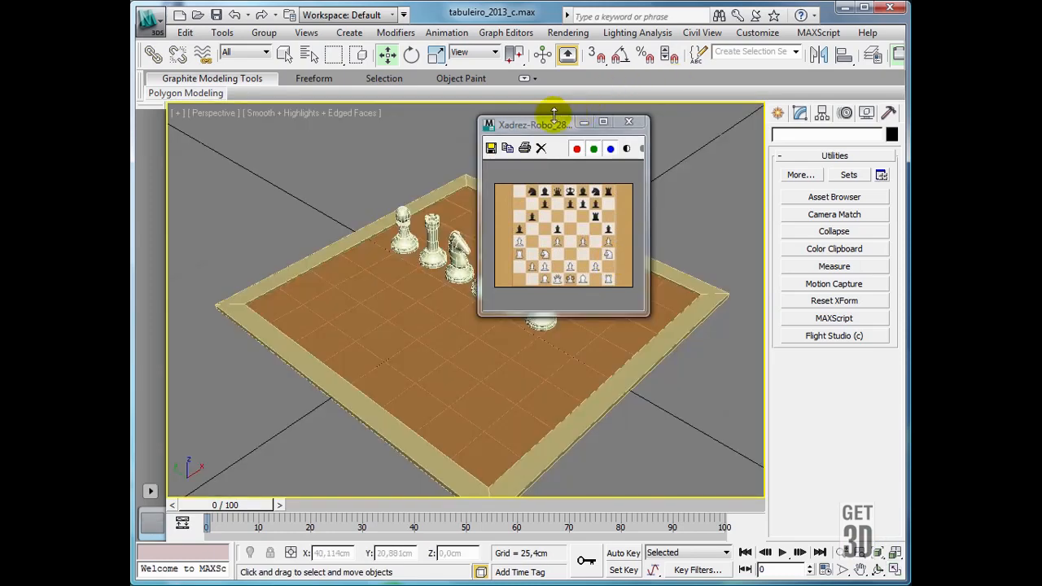
left_click_drag(548, 124, 214, 106)
left_click(642, 116)
left_click(459, 245)
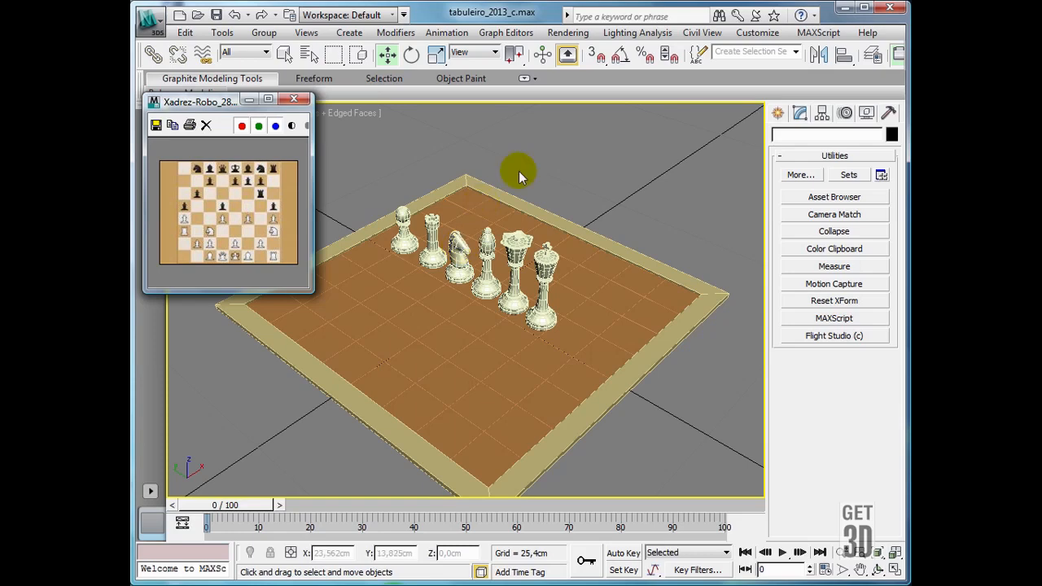
- Move the pawn across the board plane to about X 3.0 cm, Y 13.9 cm
middle_click_drag(581, 196, 613, 197)
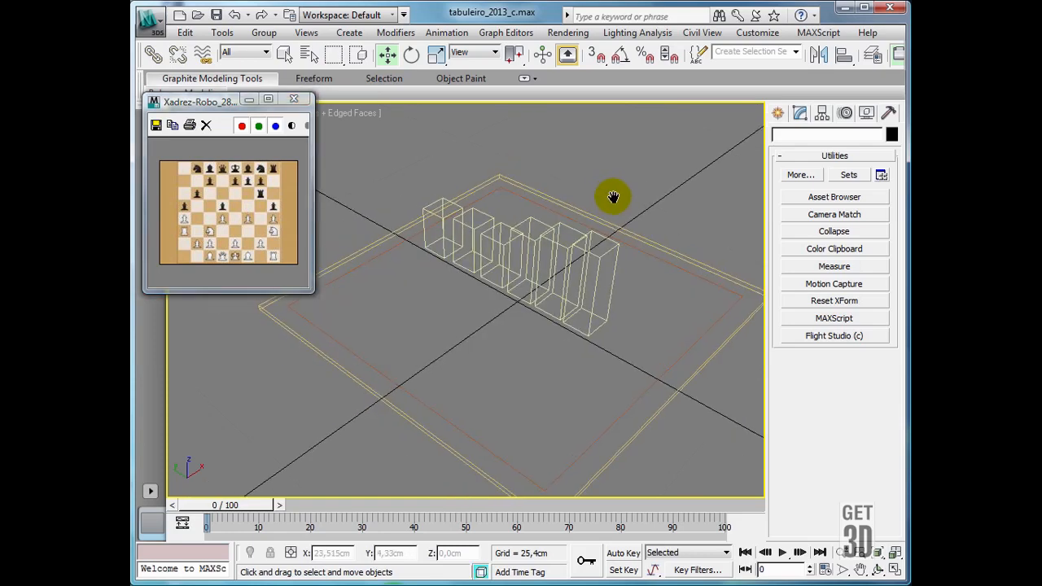
left_click(440, 244)
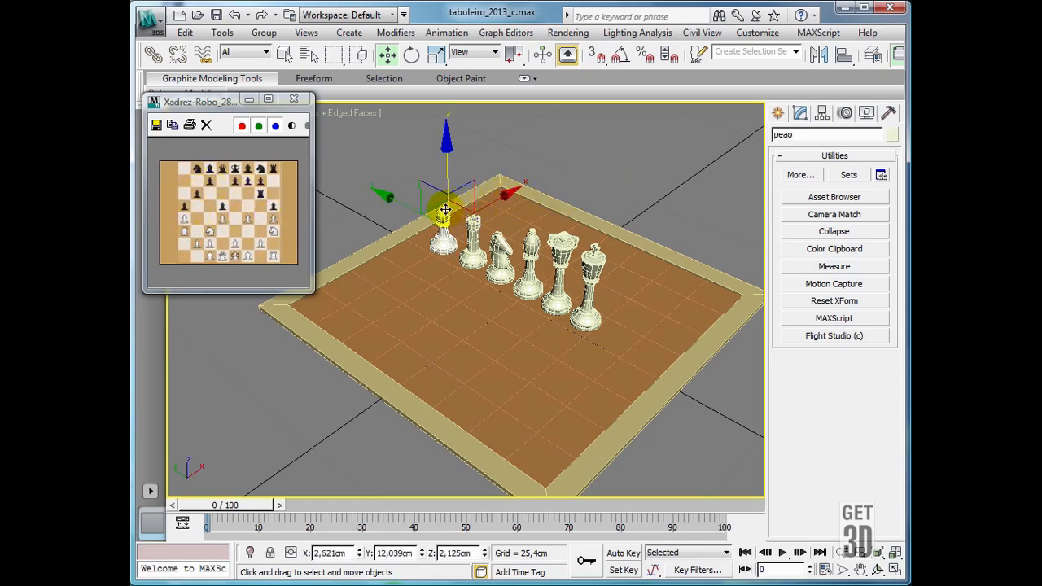
mouse_move(459, 206)
left_mouse_down()
mouse_move(443, 202)
mouse_move(466, 216)
mouse_move(466, 262)
left_mouse_up()
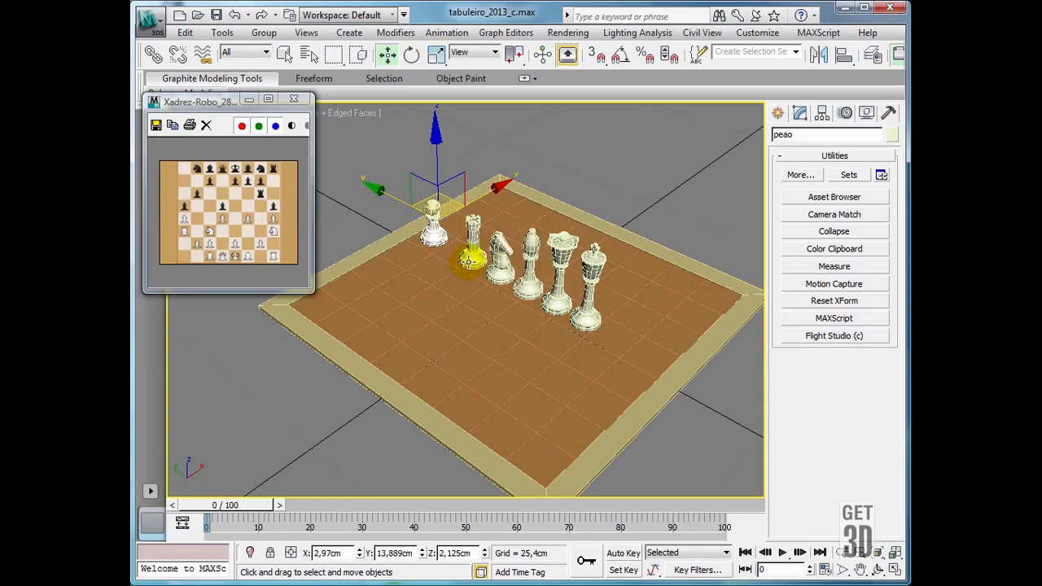
- Move the rook to the corner square at about X 14.6, Y -14.1 cm and the knight to about X 14.8, Y 10.2 cm
left_click(471, 259)
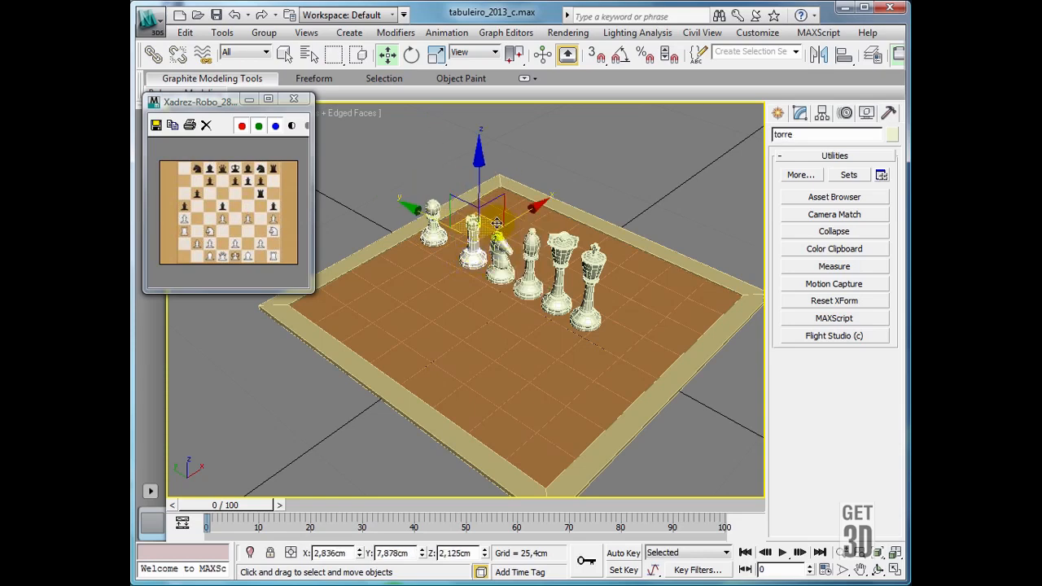
mouse_move(492, 220)
left_mouse_down()
mouse_move(528, 211)
mouse_move(599, 252)
mouse_move(681, 274)
mouse_move(715, 279)
mouse_move(730, 259)
left_mouse_up()
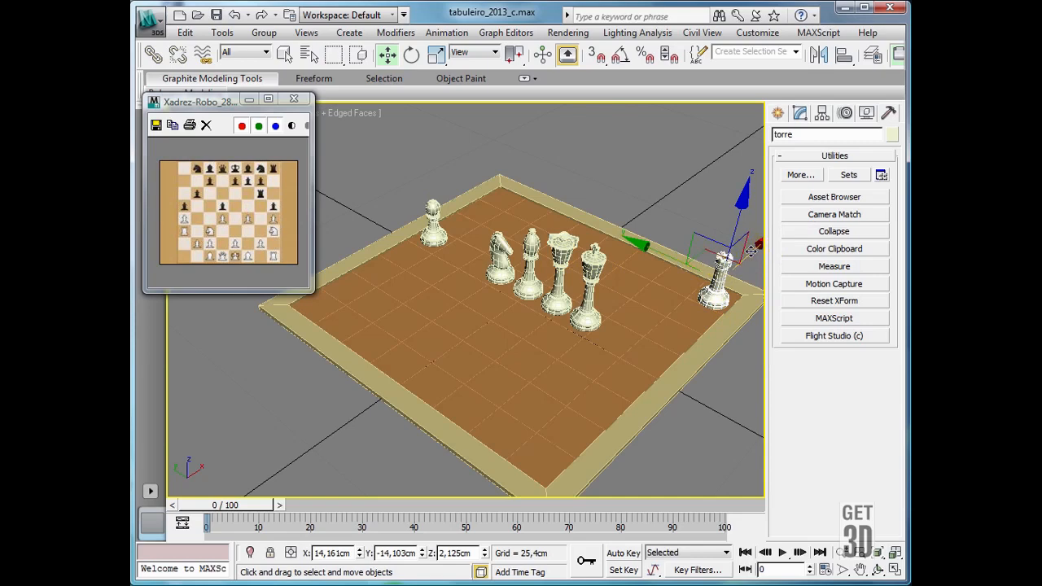
left_click_drag(751, 251, 755, 249)
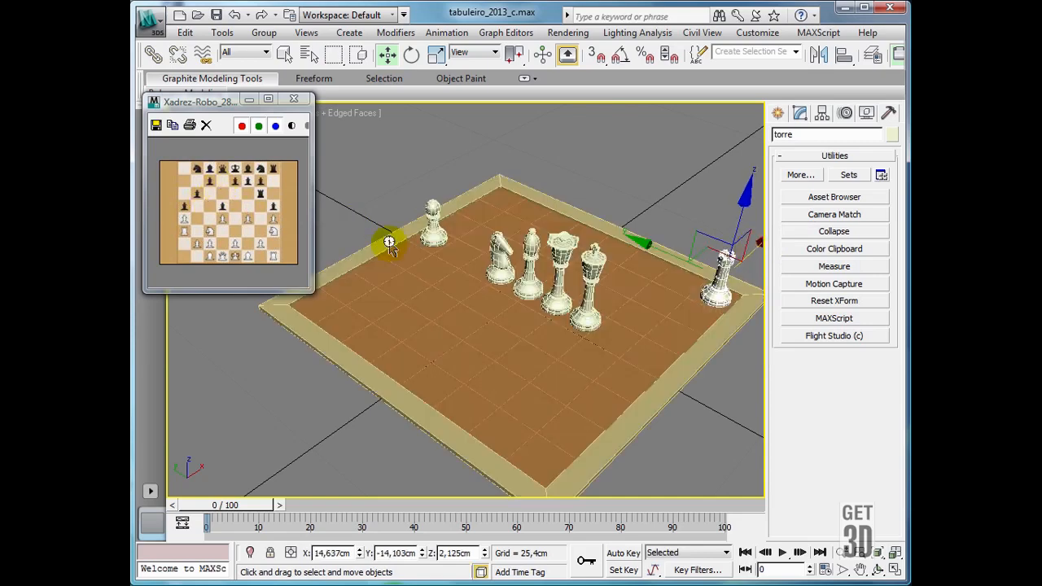
left_click(500, 274)
mouse_move(500, 277)
left_mouse_down()
mouse_move(498, 239)
mouse_move(583, 193)
mouse_move(538, 181)
mouse_move(554, 172)
left_mouse_up()
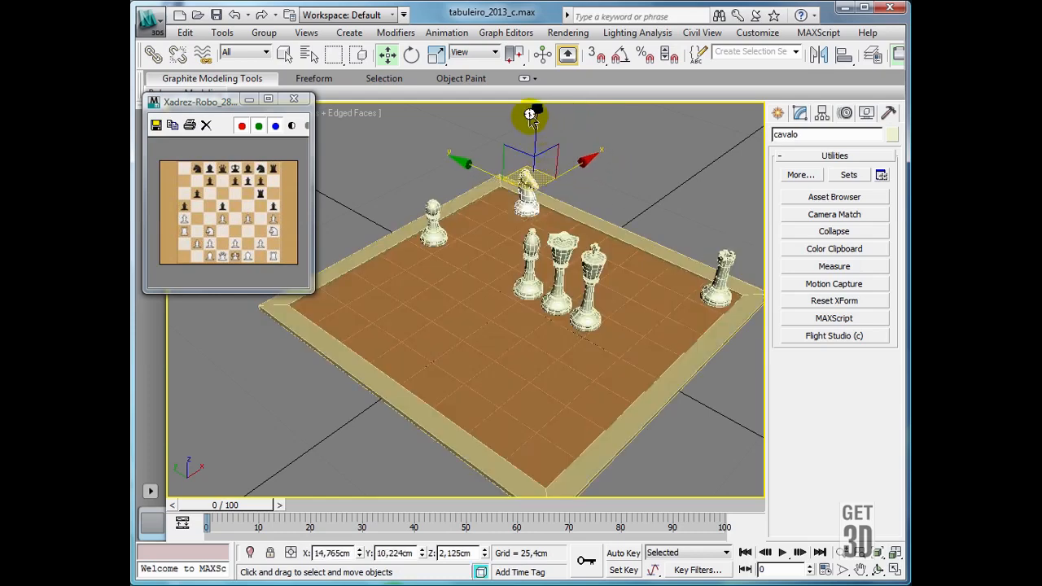
- Rotate the knight -90° about Z, then move it across the board plane to about X 13.8 cm, Y 8.9 cm
left_click(411, 55)
left_click_drag(616, 203, 255, 213)
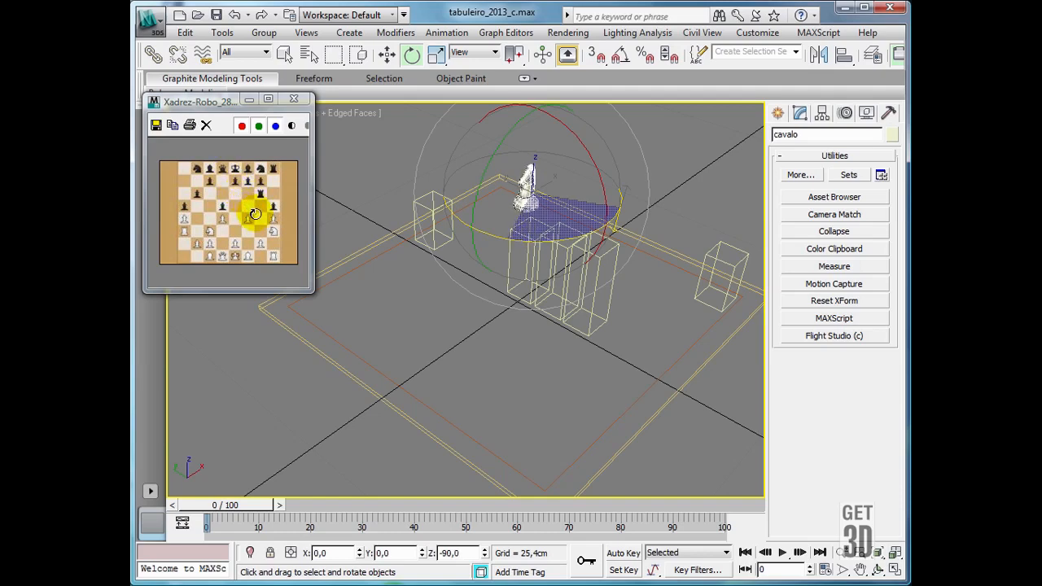
left_click(386, 53)
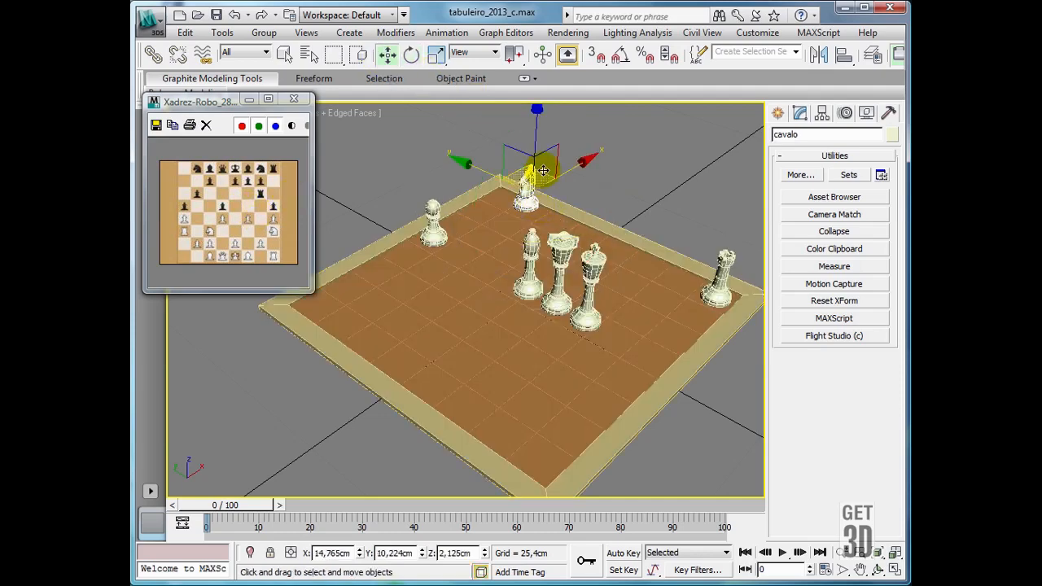
left_click_drag(544, 170, 547, 177)
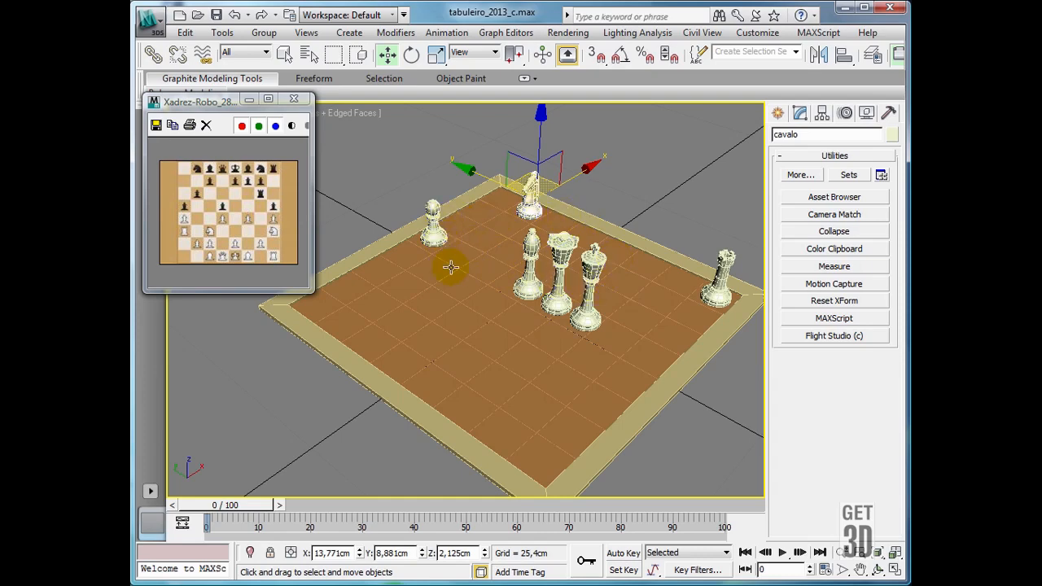
- Clone the pawn as an independent copy, placing it on a square at about X 6.6 cm, Y 10.0 cm
scroll(464, 267, "up", 5)
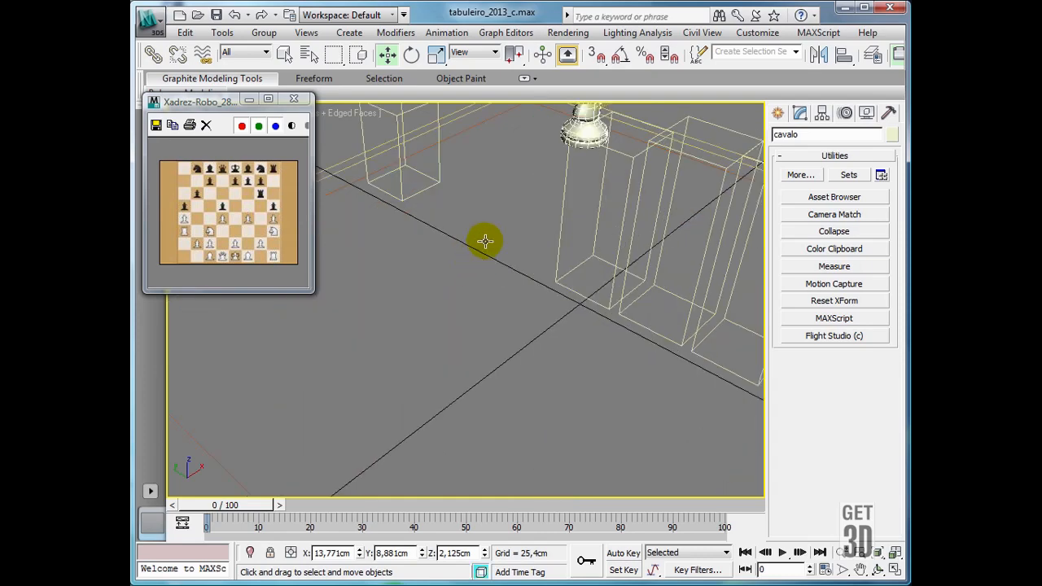
middle_click_drag(483, 239, 450, 411)
left_click(412, 167)
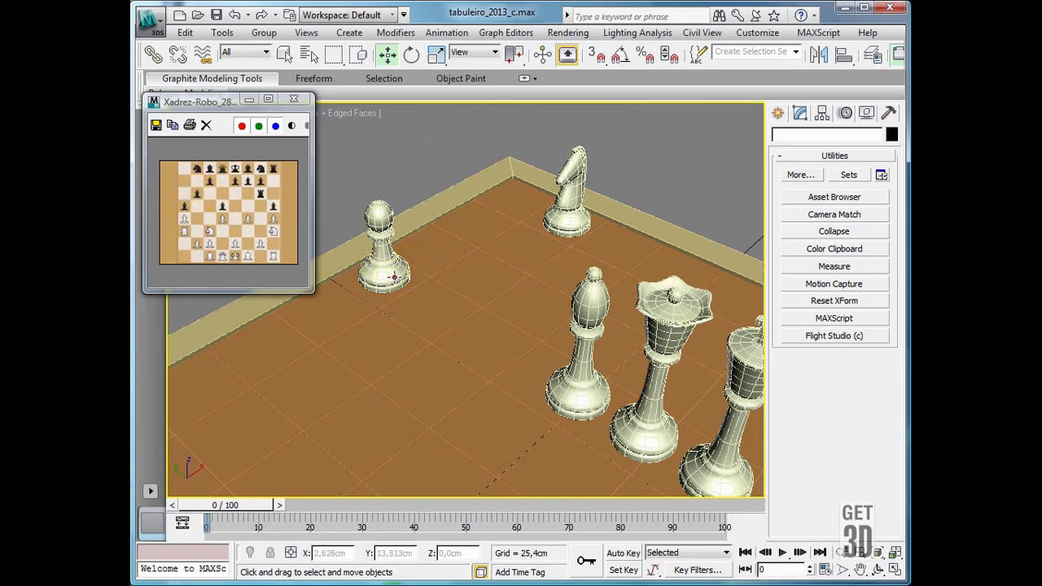
left_click(391, 273)
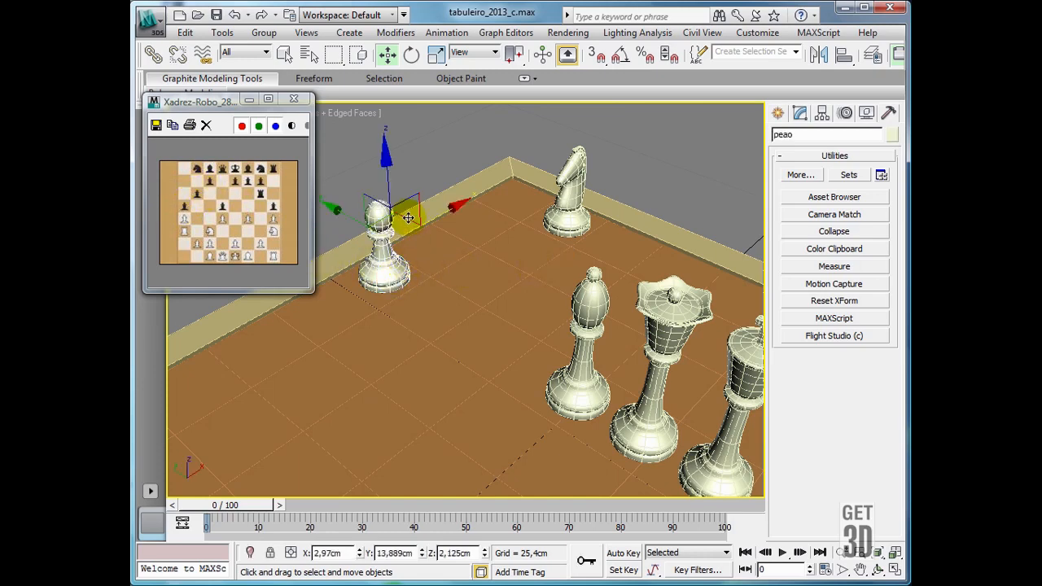
mouse_move(408, 217)
left_mouse_down()
mouse_move(492, 230)
mouse_move(510, 211)
mouse_move(498, 213)
mouse_move(661, 175)
left_mouse_up()
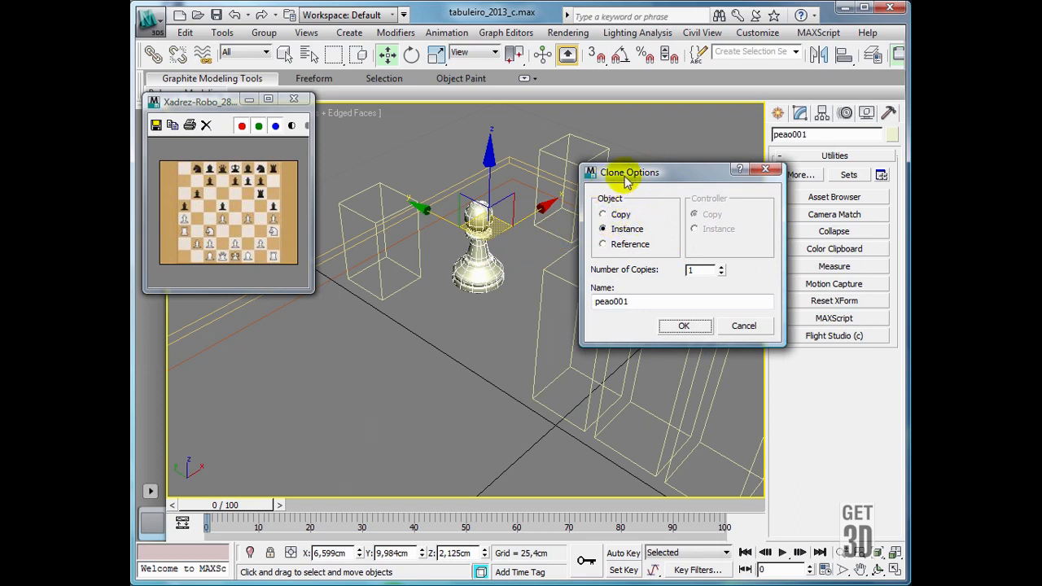
left_click(603, 215)
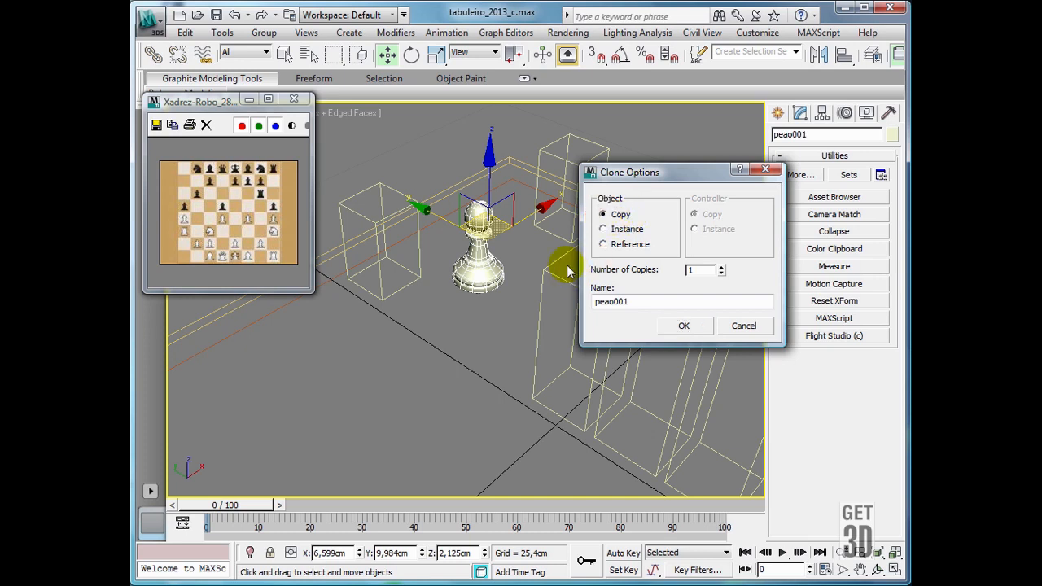
left_click(684, 325)
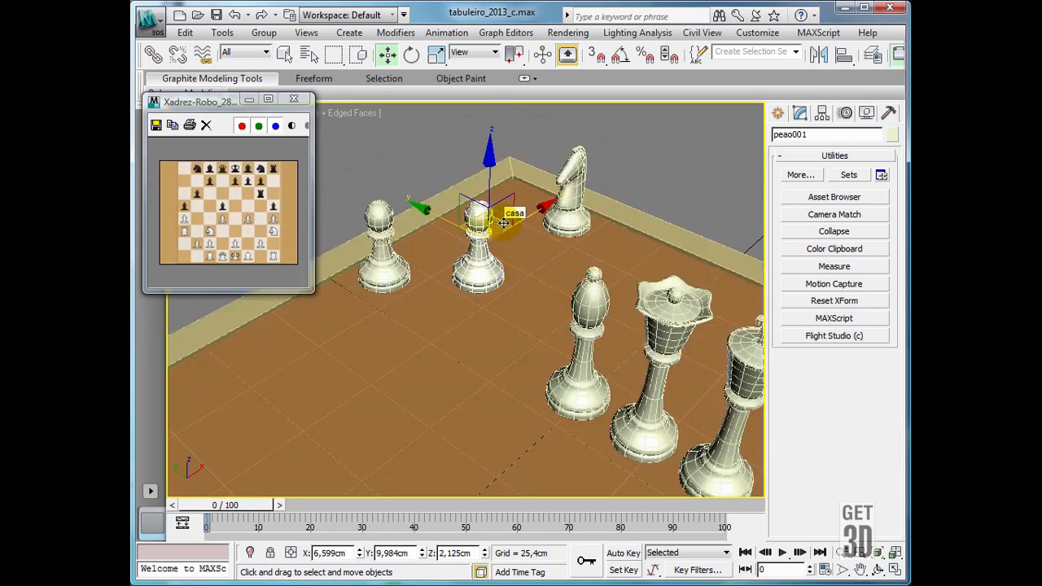
- Clone the copied pawn as another independent copy at about X 11.4 cm, Y 5.3 cm, in front of the back row
mouse_move(504, 222)
left_mouse_down()
mouse_move(622, 220)
mouse_move(604, 234)
left_mouse_up()
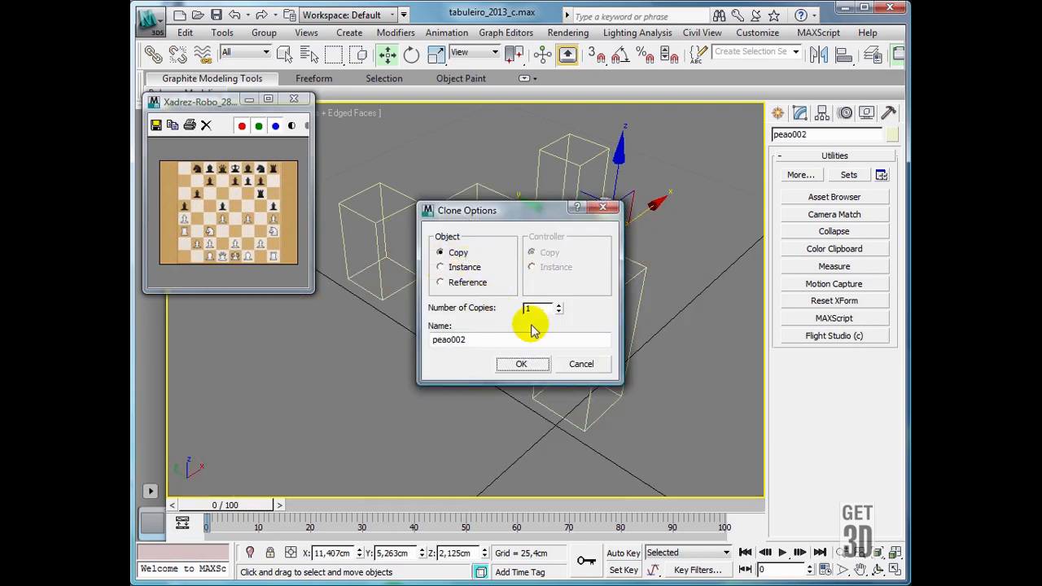
left_click(541, 366)
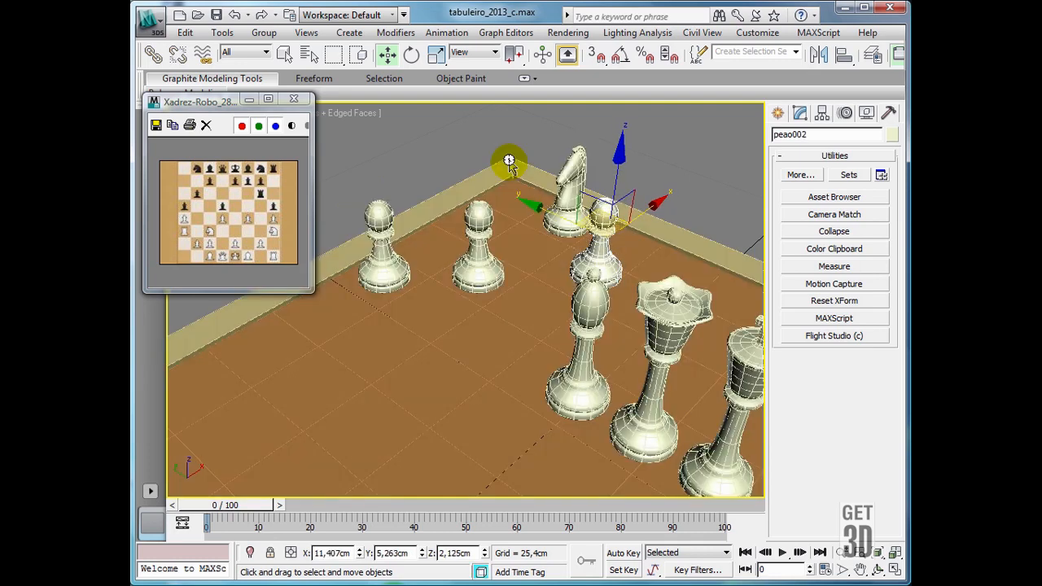
left_click(509, 161)
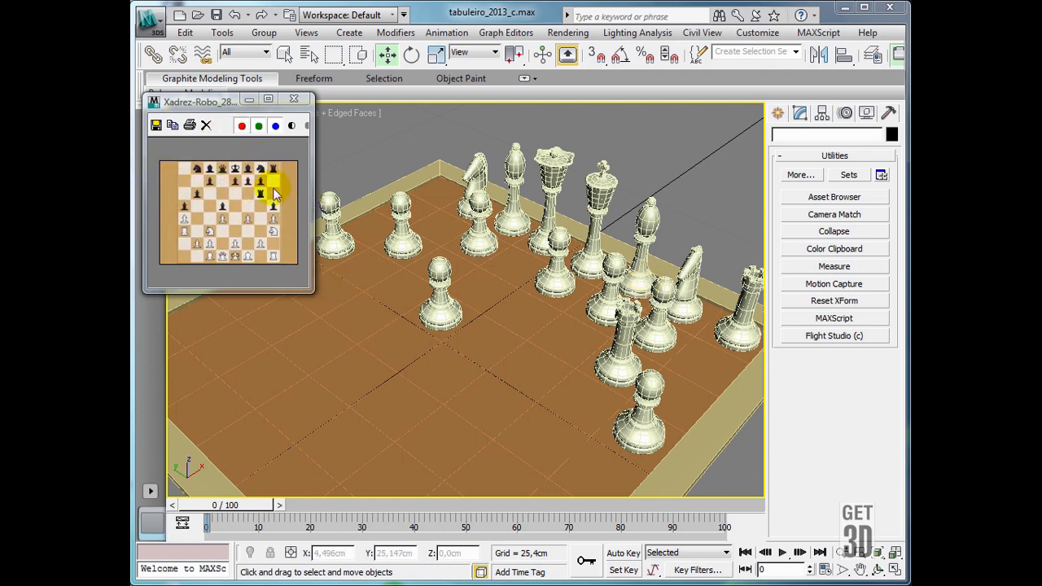
- Restore the four-viewport layout and close the Xadrez-Robo reference image
left_click(228, 202)
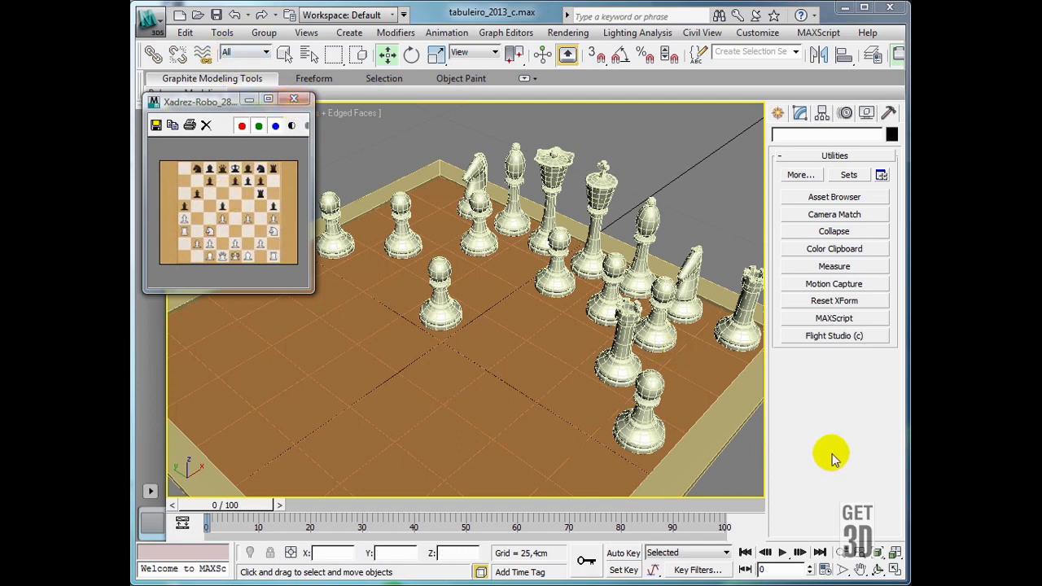
left_click(893, 568)
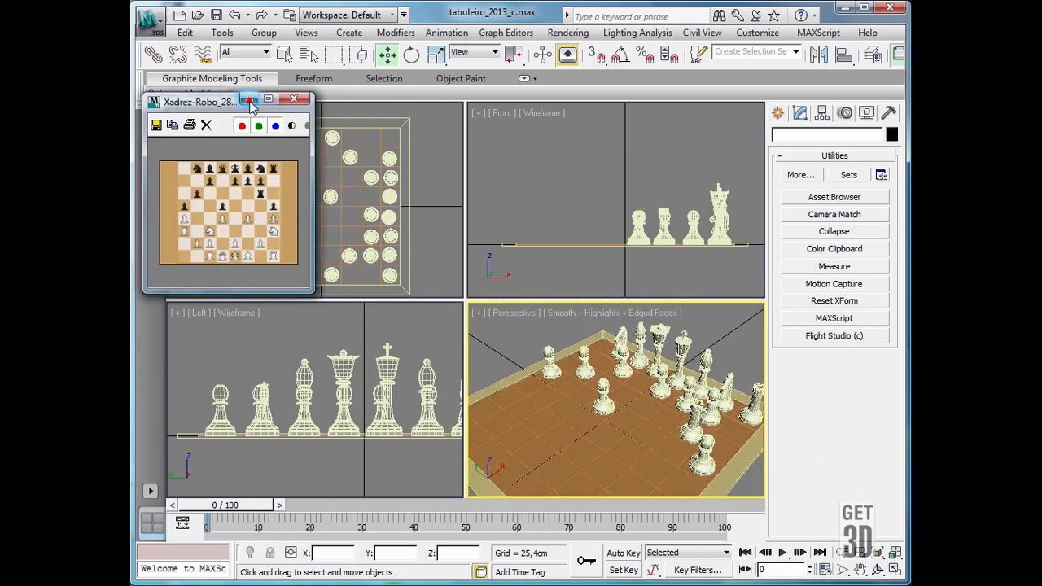
left_click(294, 98)
left_click(411, 185)
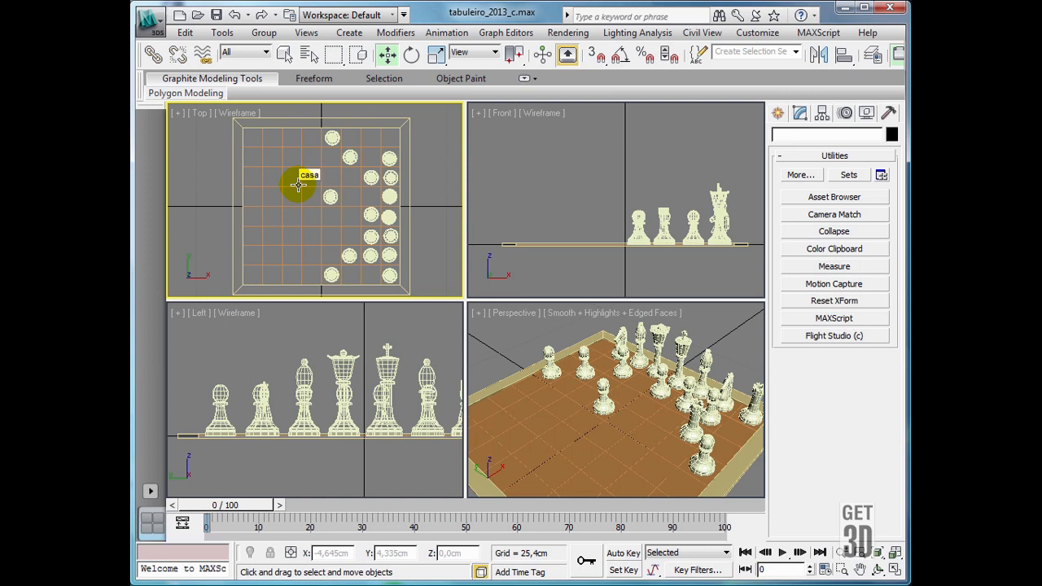
- Select all the chess pieces without the board, then maximize the Top viewport
left_click_drag(597, 166, 737, 231)
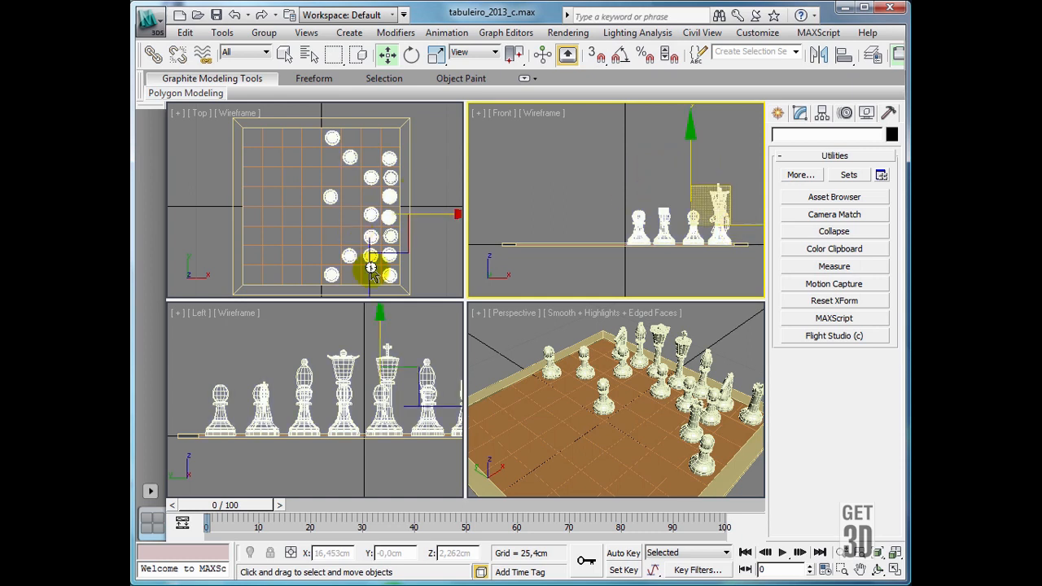
left_click_drag(256, 121, 430, 260)
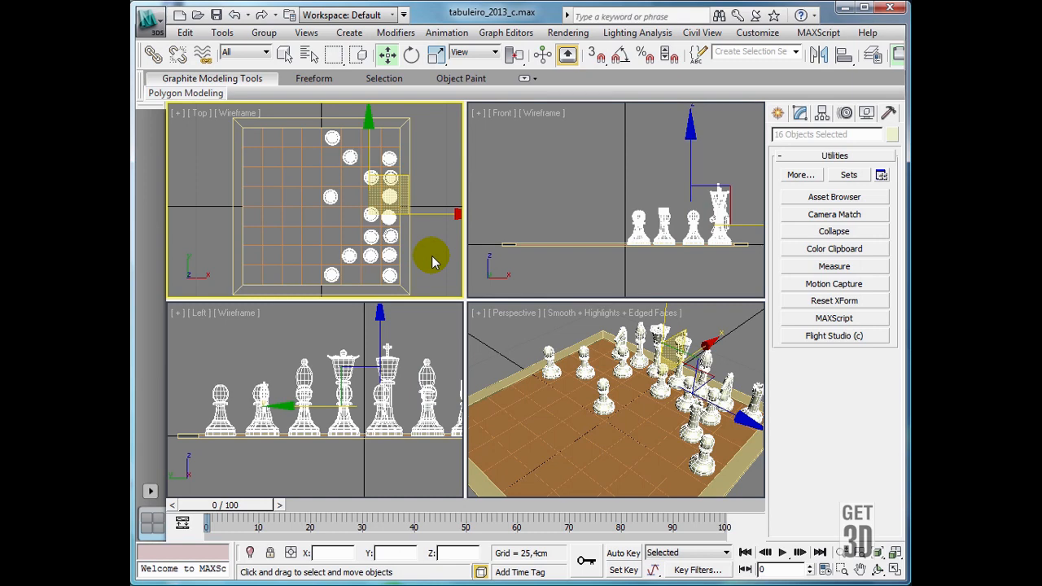
key("alt+w")
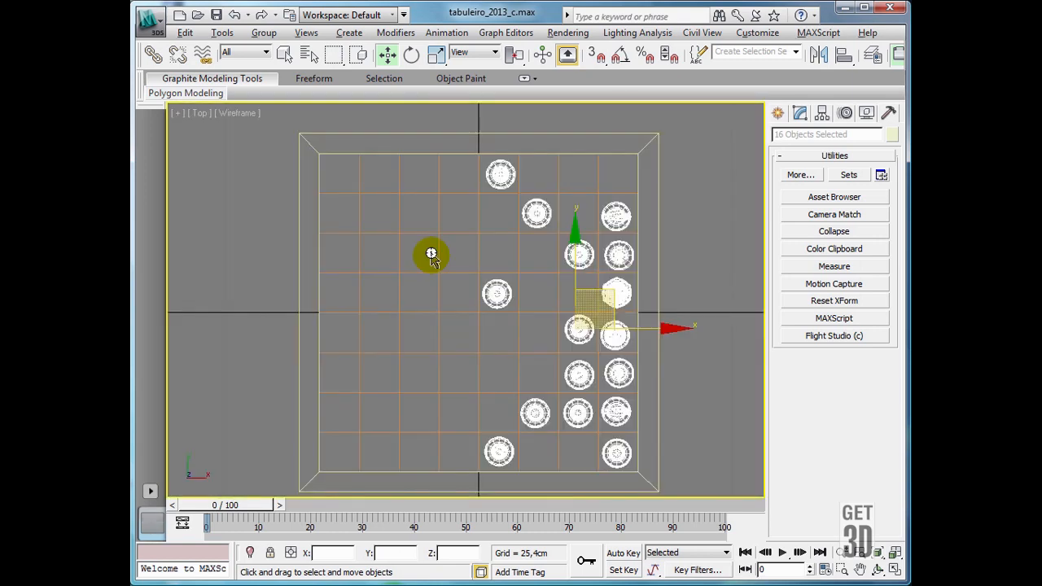
- Display the Top view as Smooth + Highlights with Edged Faces so that the board's squares can be seen
key("F3")
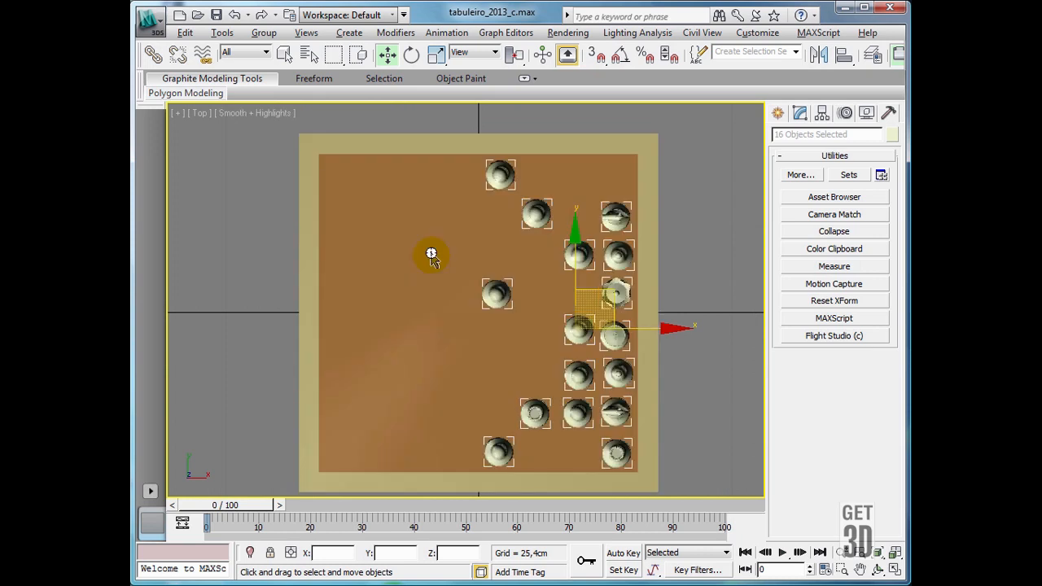
key("F4")
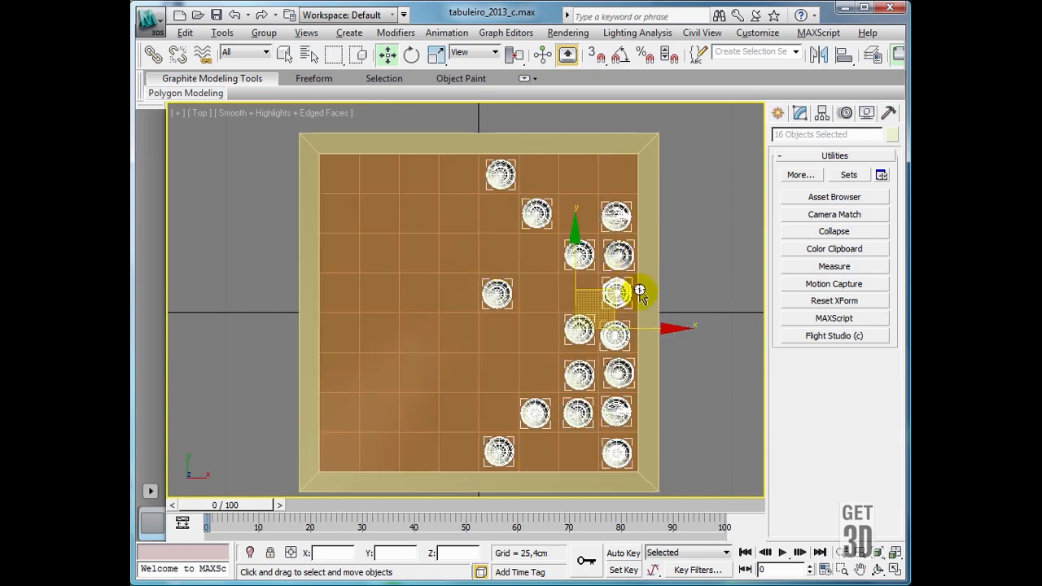
key("F4")
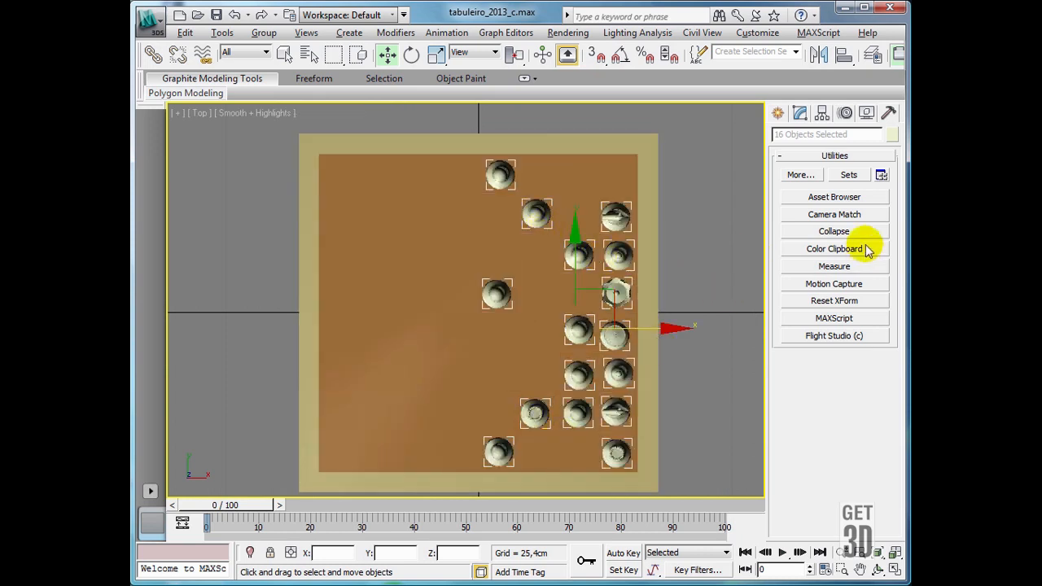
key("F8")
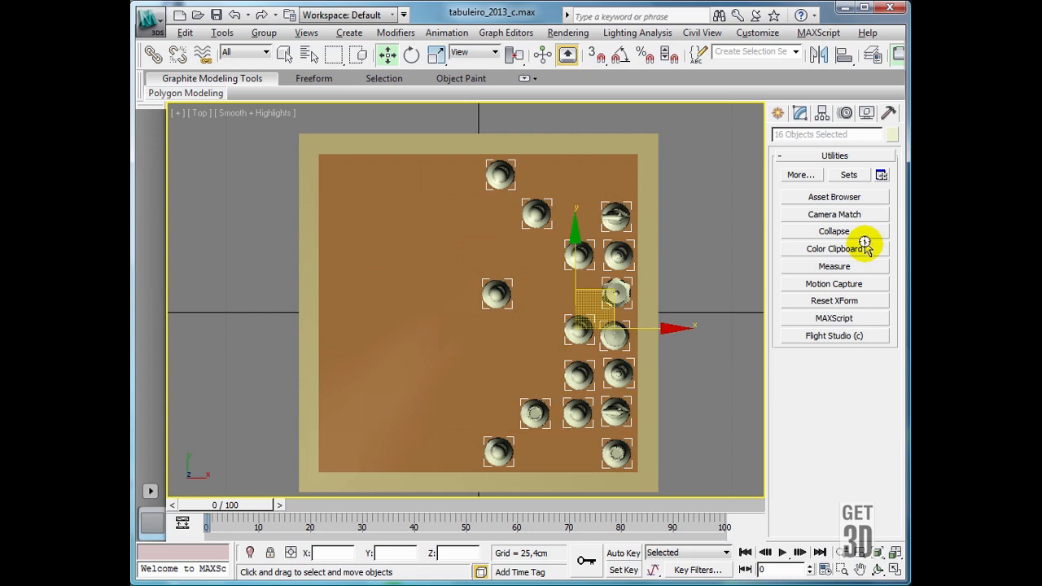
key("F4")
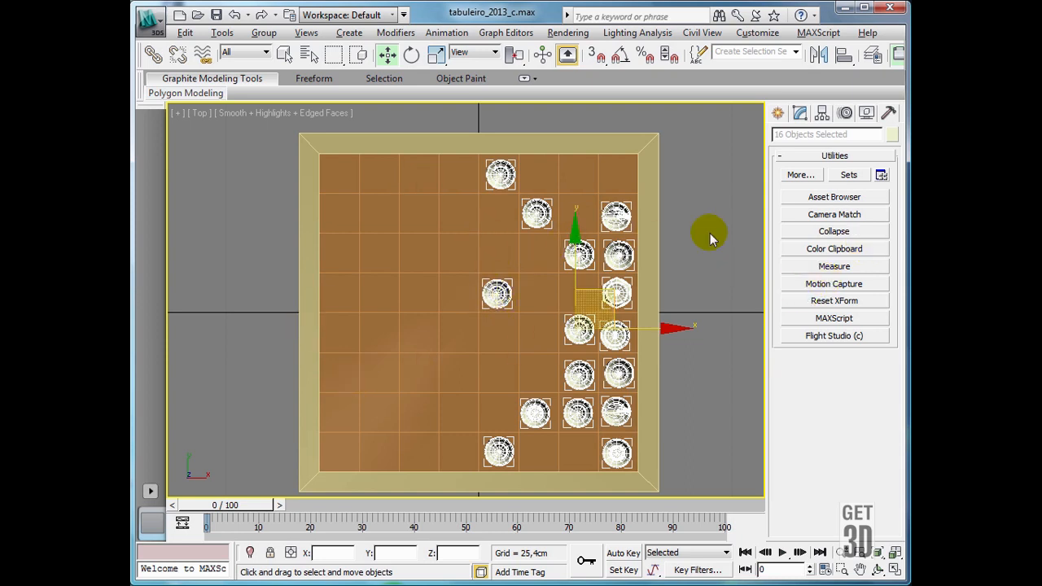
- Start mirroring the selected pieces along the X axis with the Copy option, keeping the Mirror dialog clear of the board
left_click(818, 55)
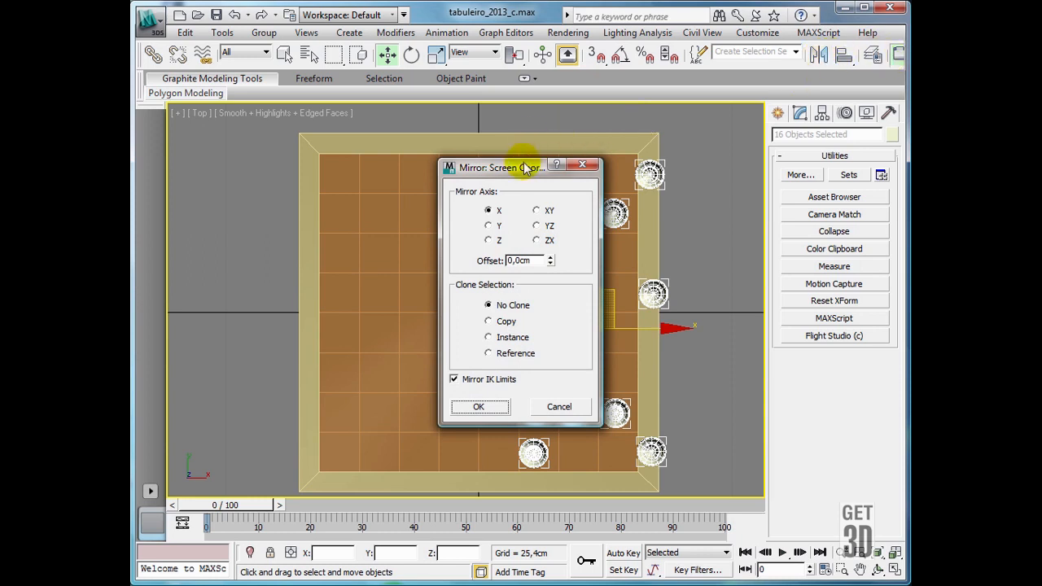
left_click_drag(518, 172, 225, 163)
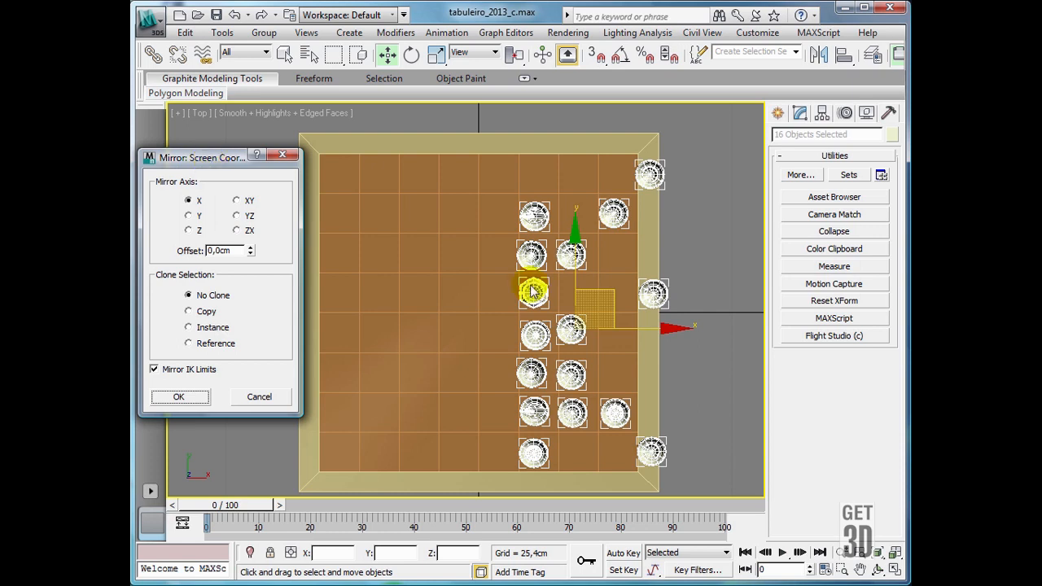
left_click(189, 311)
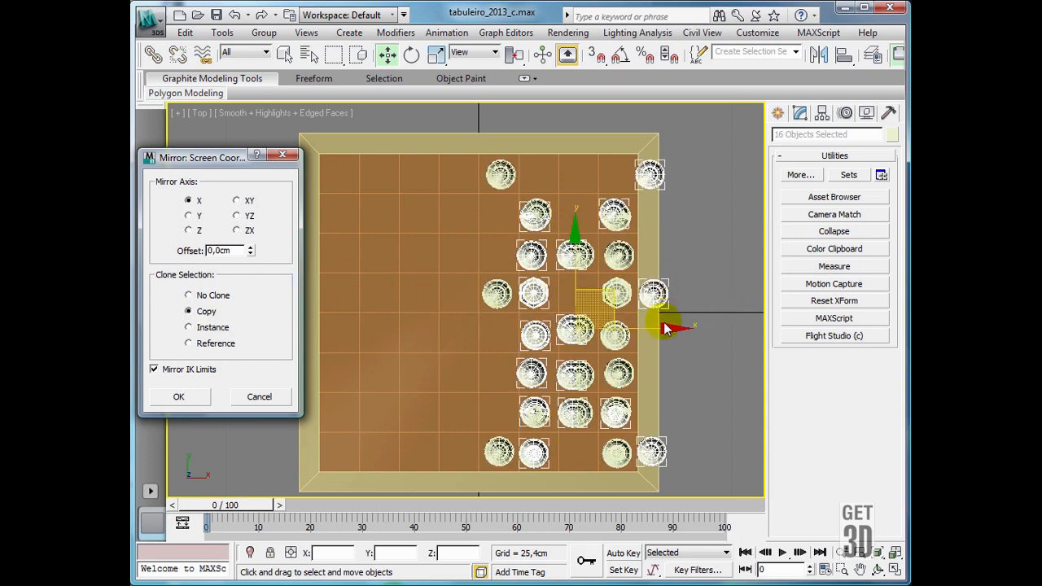
- Try shifting the mirrored pieces toward the opposite side with an offset of about -13.6 cm
left_click(250, 248)
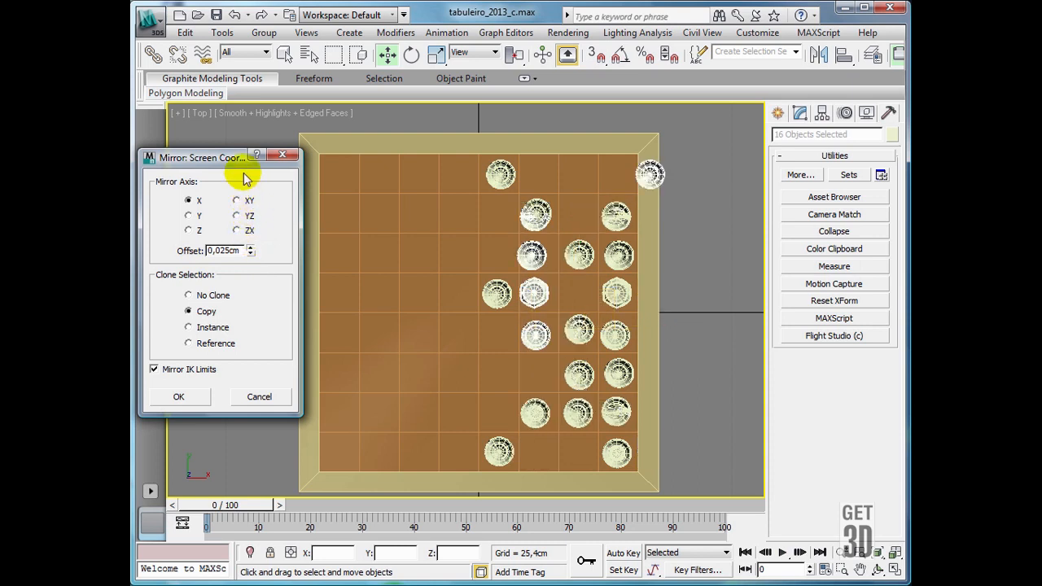
left_click_drag(247, 148, 246, 303)
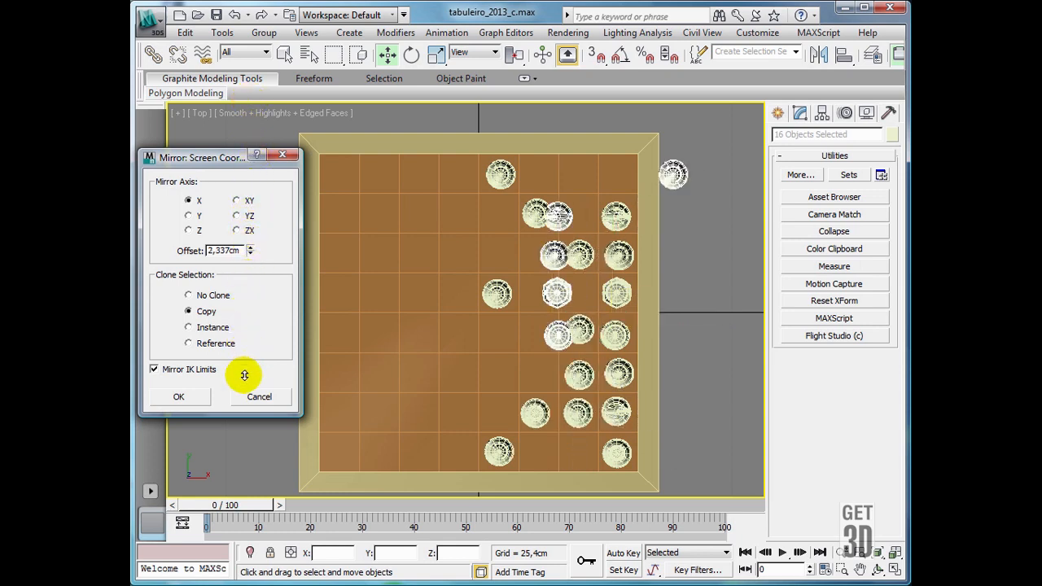
left_click_drag(243, 394, 243, 438)
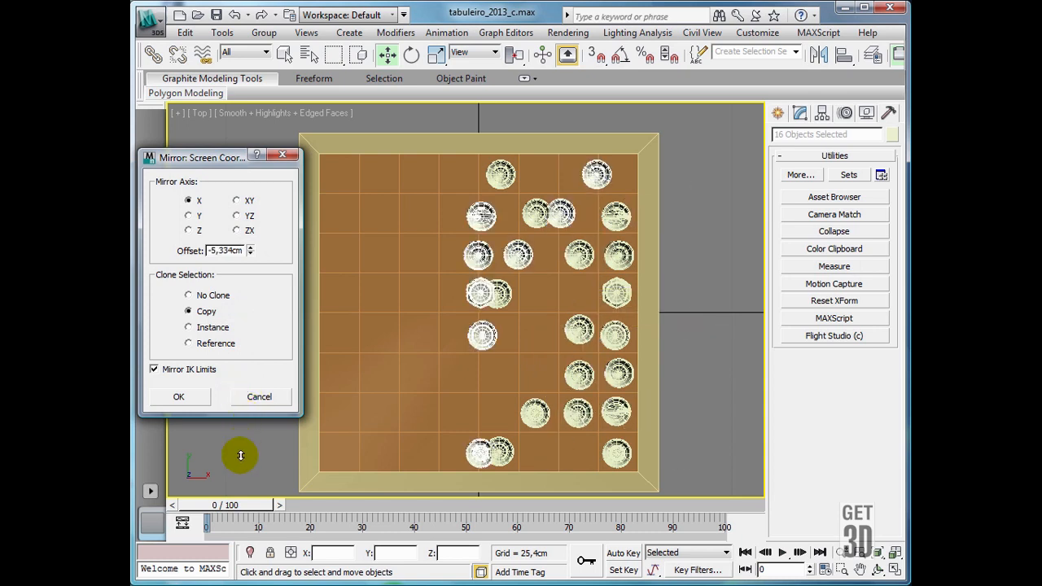
left_click_drag(241, 455, 233, 585)
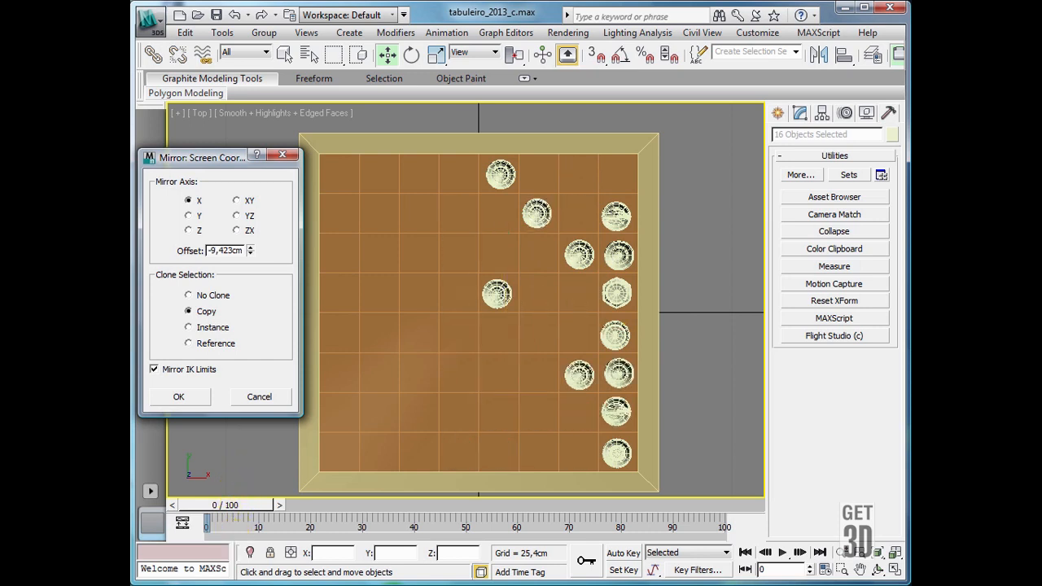
left_click_drag(251, 253, 249, 255)
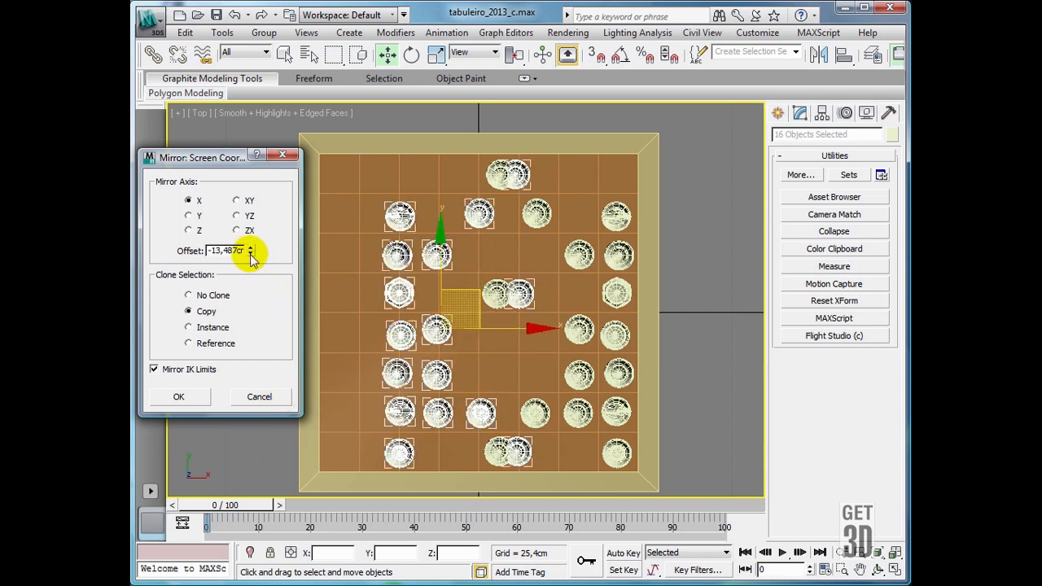
left_click_drag(249, 255, 250, 256)
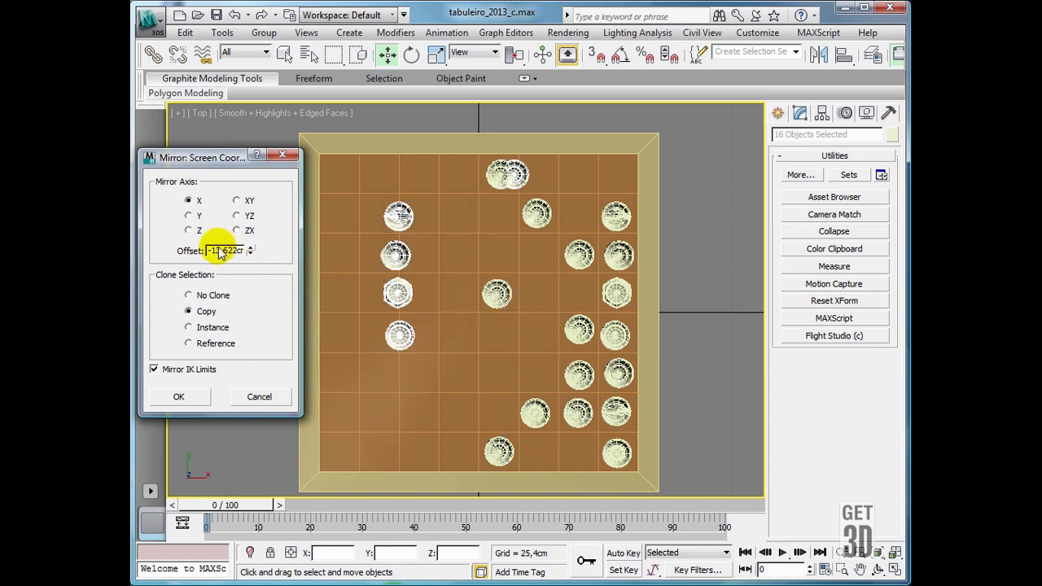
- Set the mirror offset to -16 cm, keeping the Copy option
double_click(213, 250)
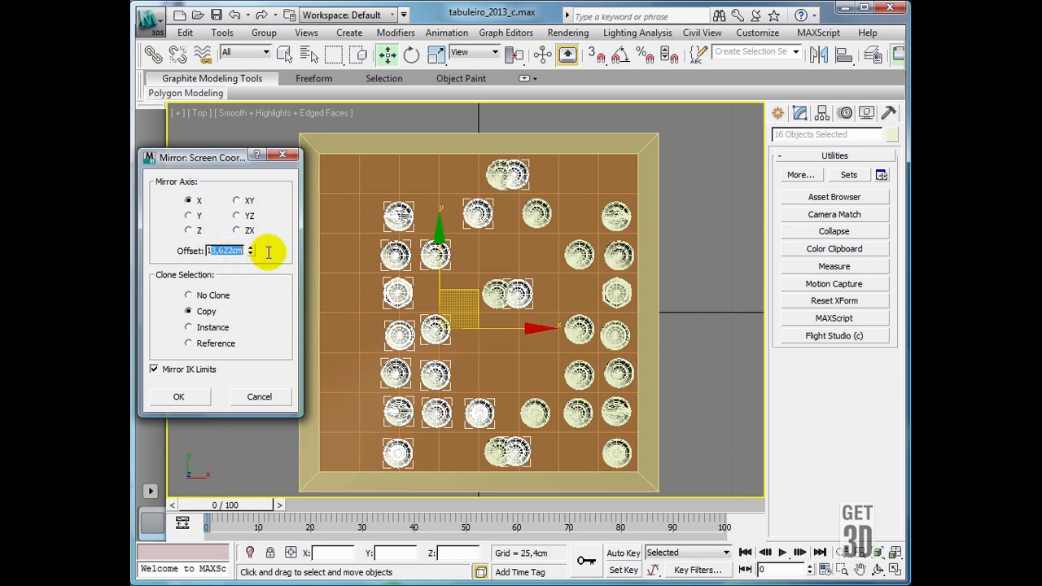
type("16")
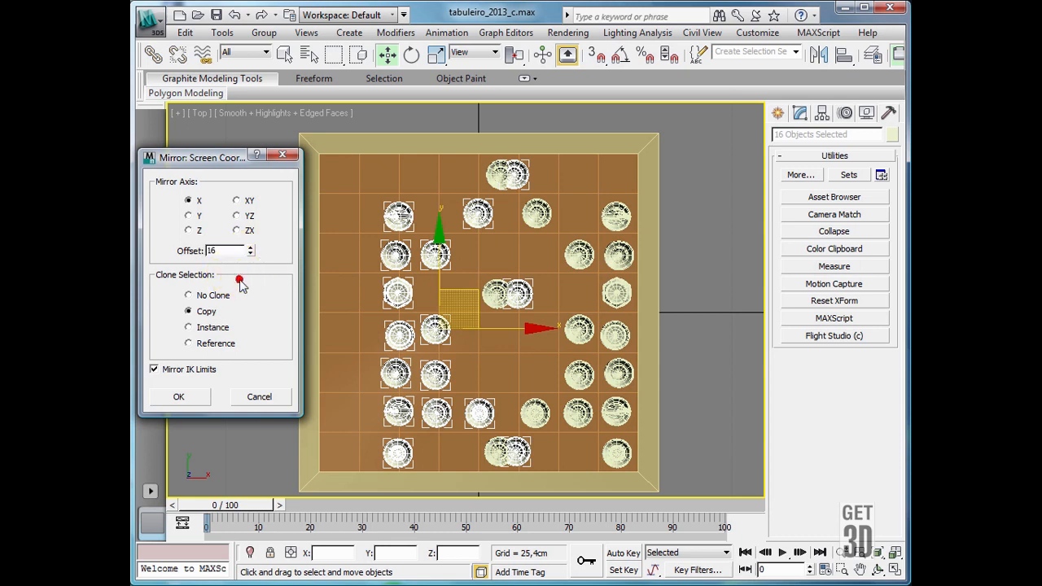
left_click(202, 313)
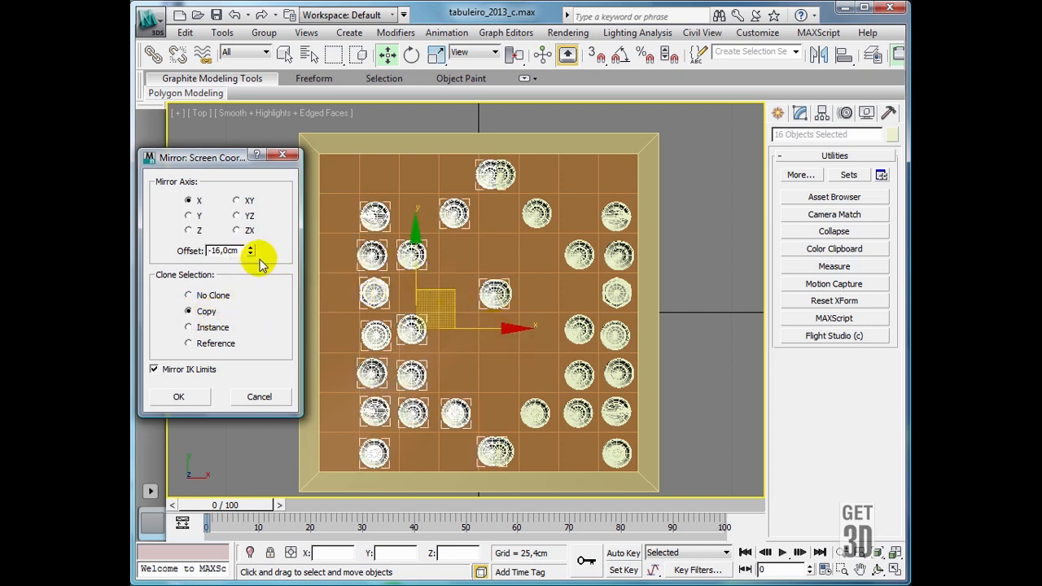
- Set the mirror offset to about -19.5 cm so the copies land on the board's opposite side, and complete the mirrored copy
left_click(251, 253)
left_click_drag(251, 253, 251, 254)
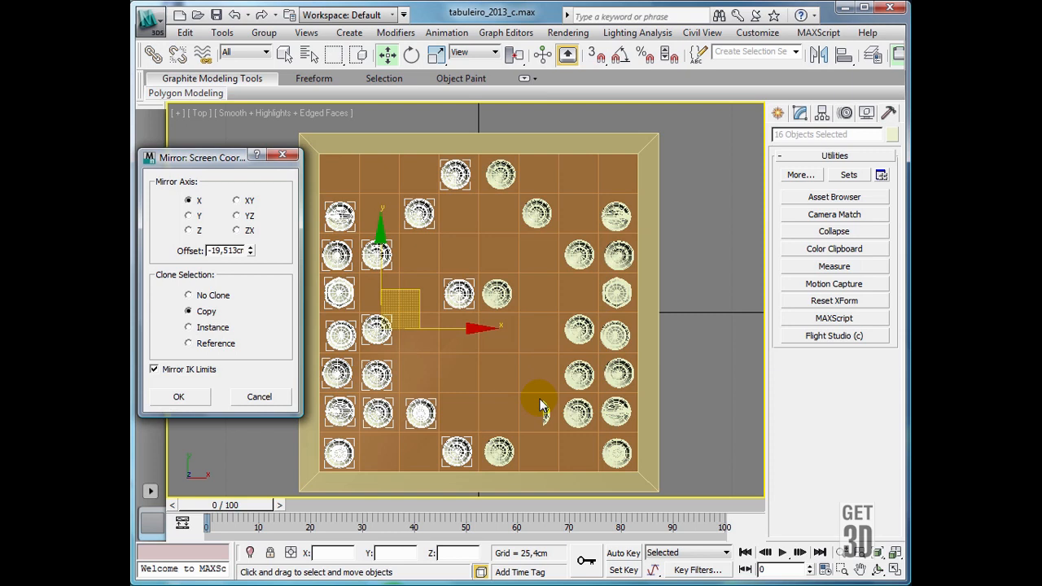
left_click(192, 399)
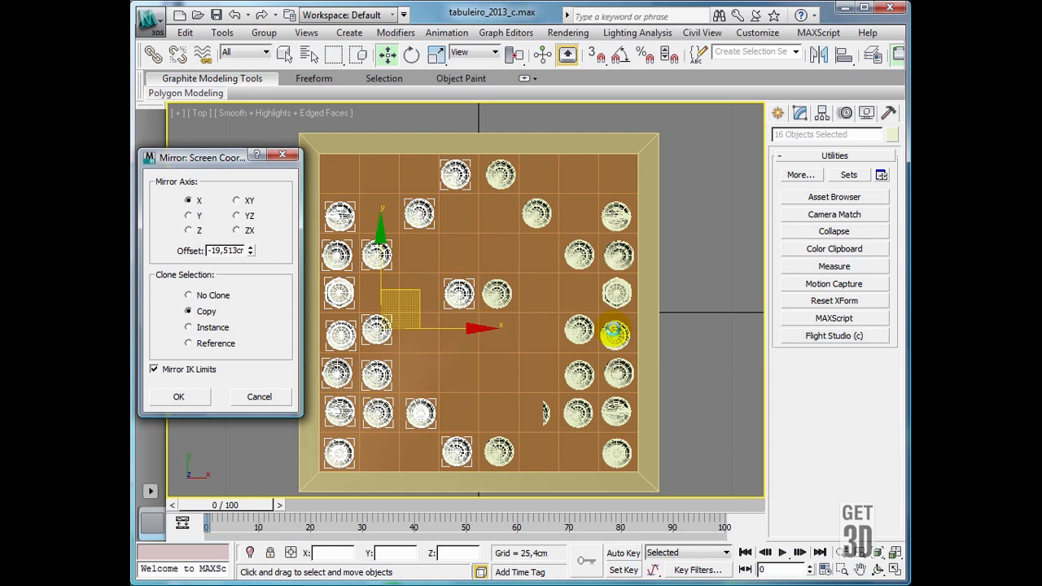
key("Return")
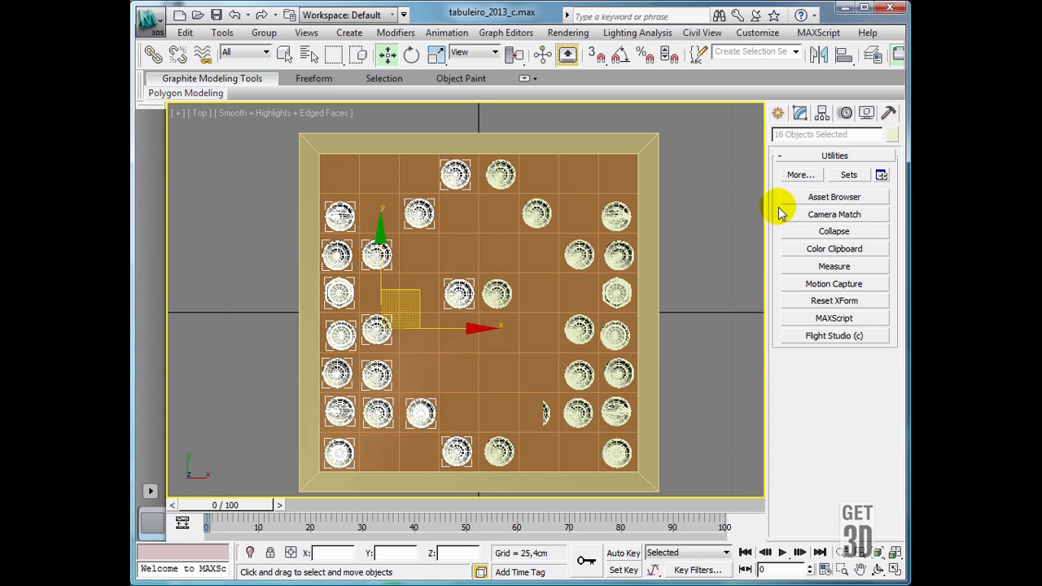
- Change the object color of the 16 mirrored pieces to medium blue from the 3ds Max palette
left_click(801, 112)
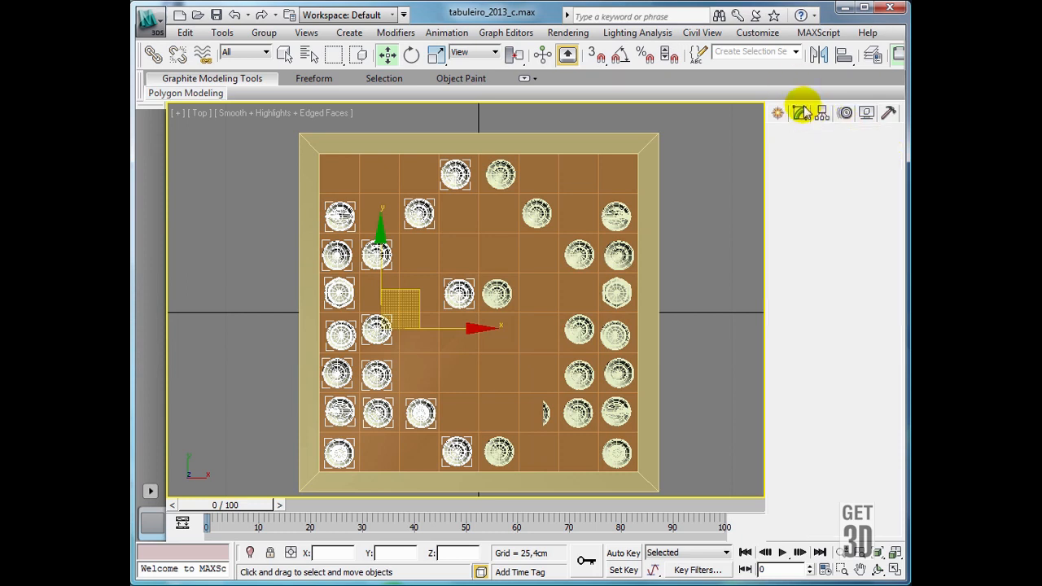
left_click(472, 278)
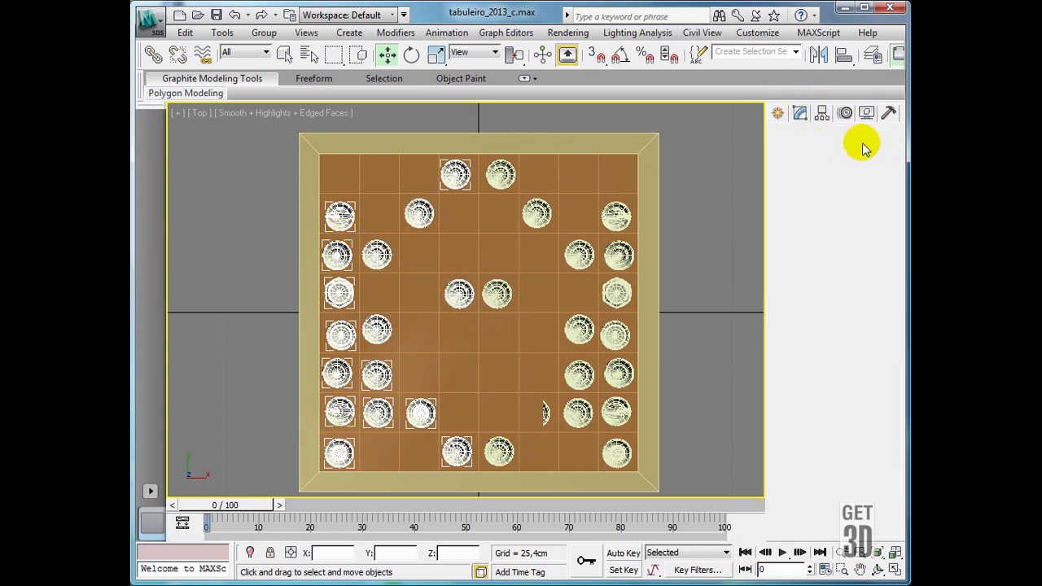
left_click(893, 140)
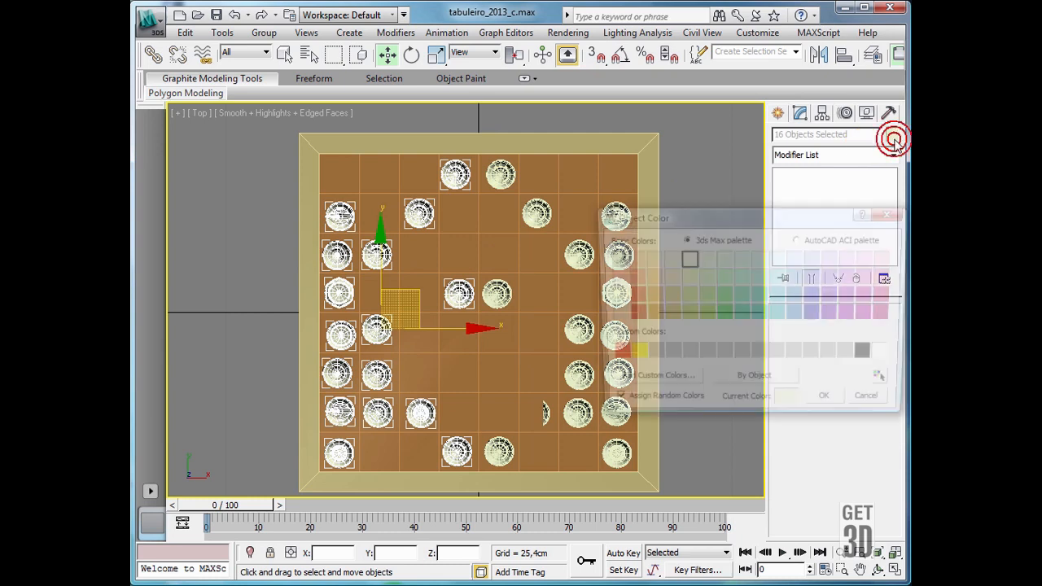
left_click(650, 295)
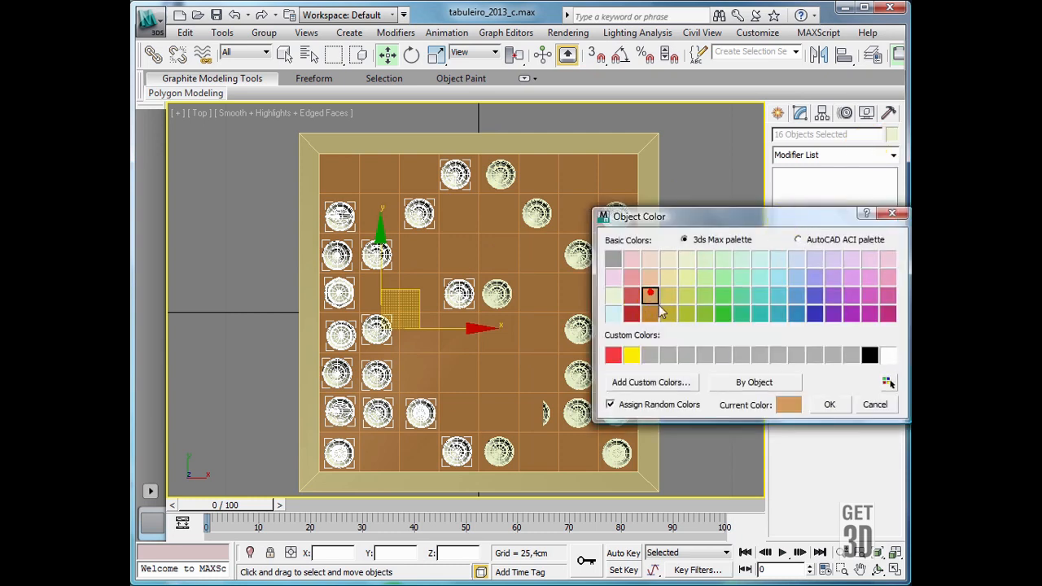
left_click(797, 295)
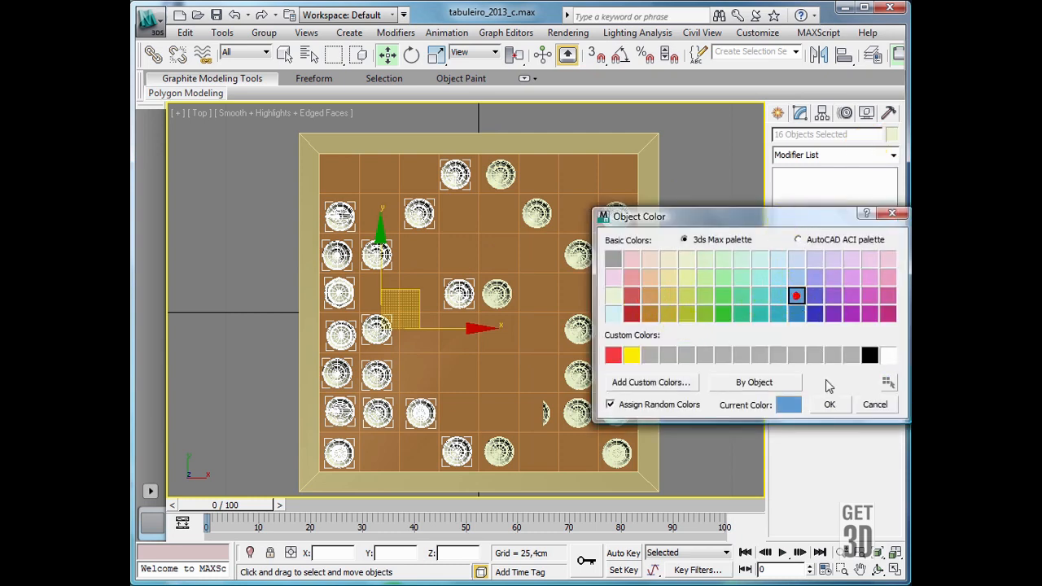
left_click(829, 405)
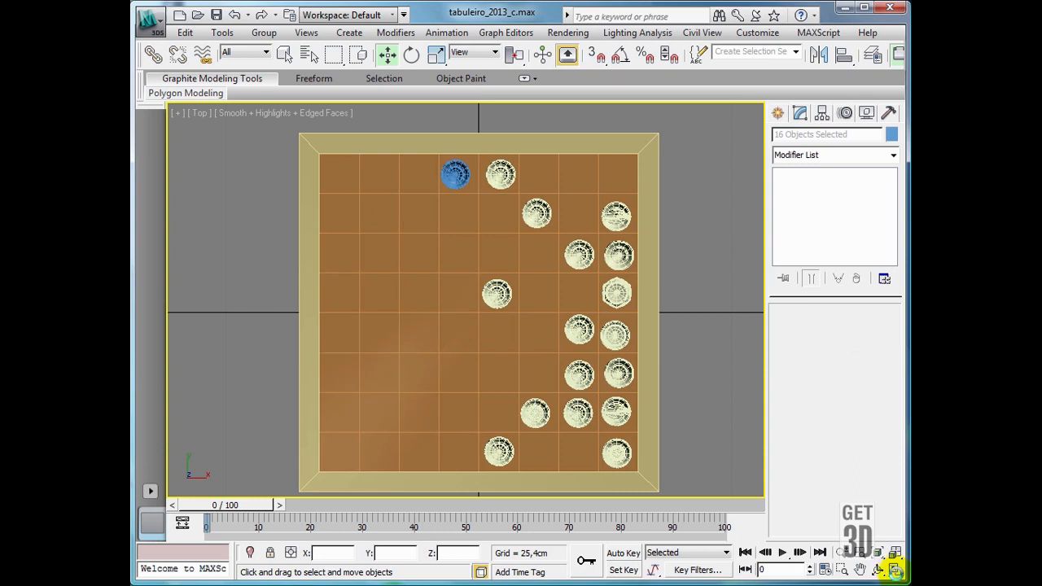
- Leave the enlarged Top view and enlarge the Perspective view to show both sets of pieces
left_click(895, 572)
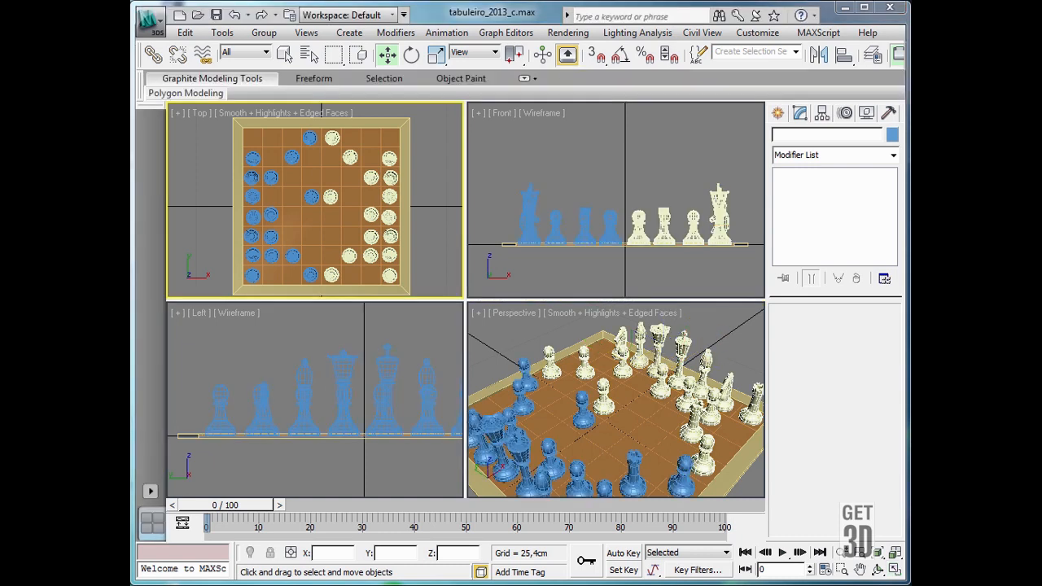
left_click(720, 330)
left_click(896, 570)
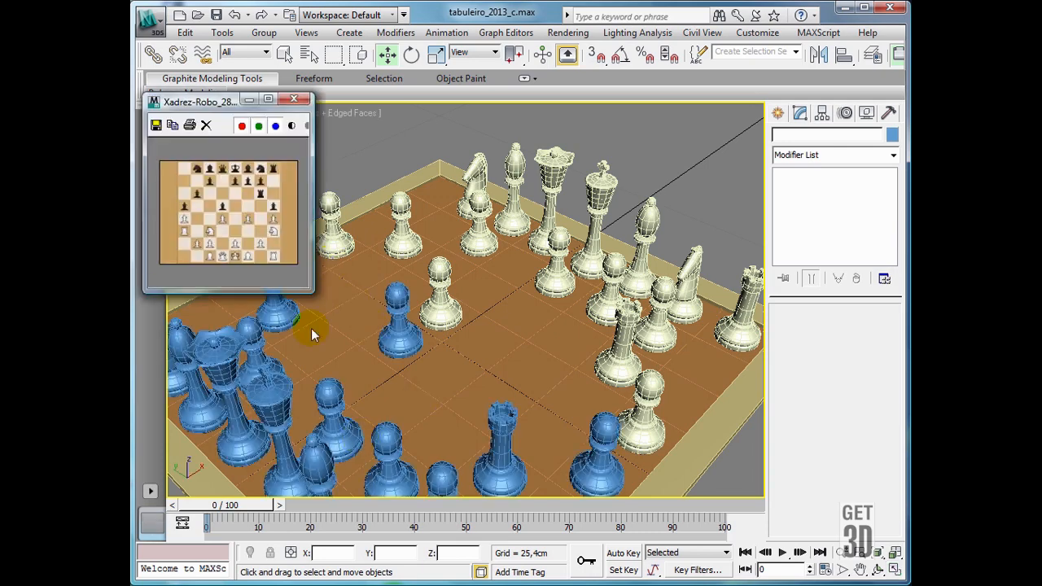
- Reposition the Xadrez-Robo reference image beside the Perspective view, clear of the chess pieces
left_click_drag(202, 102, 573, 102)
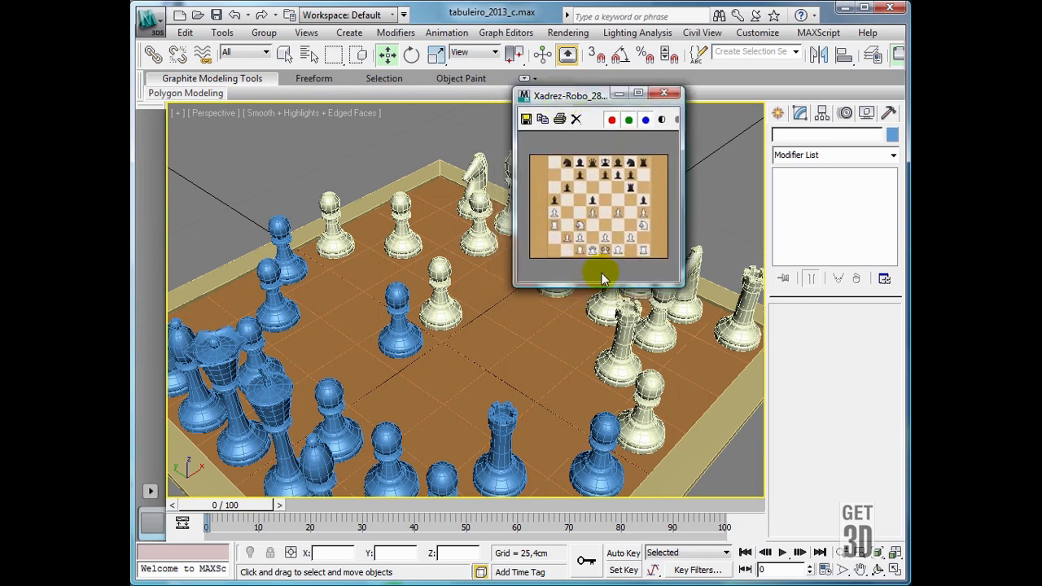
left_click(506, 421)
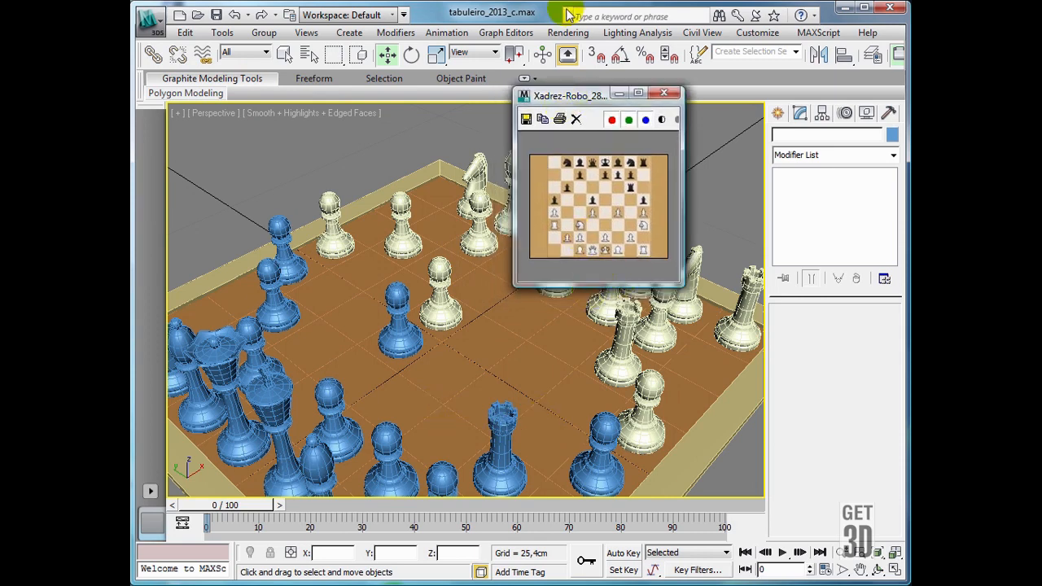
left_click_drag(682, 104, 794, 64)
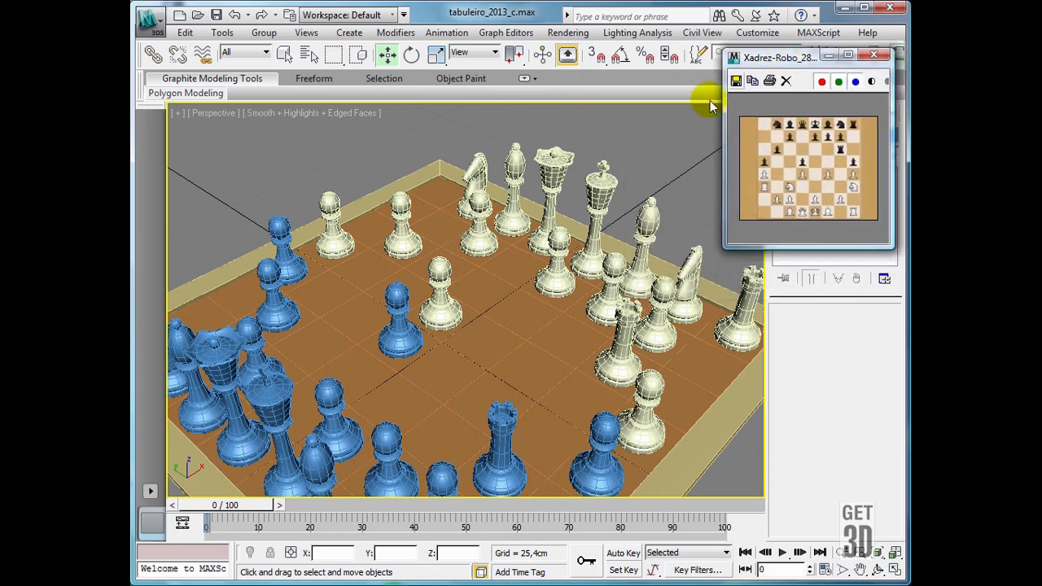
key("z")
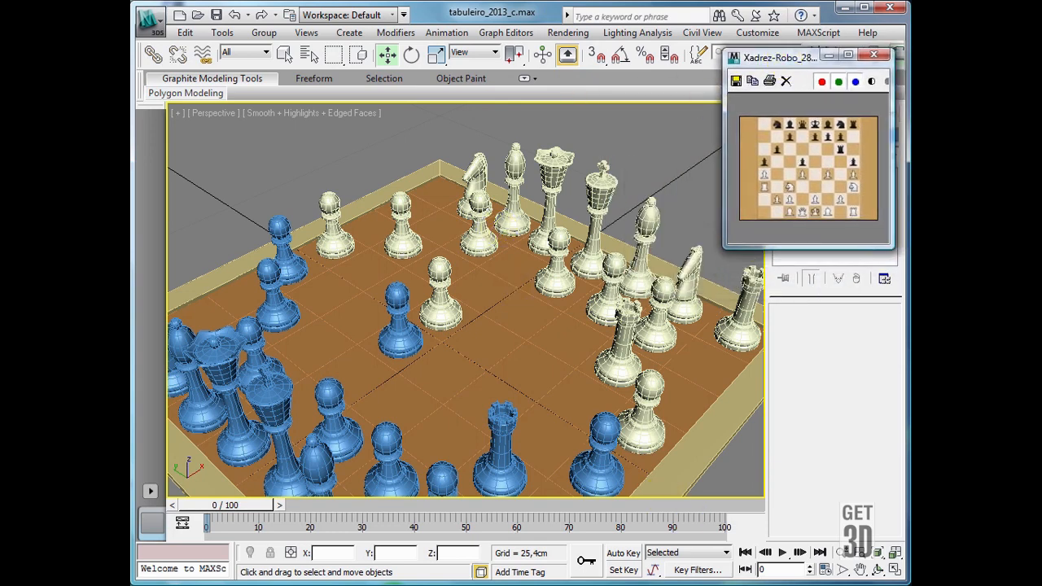